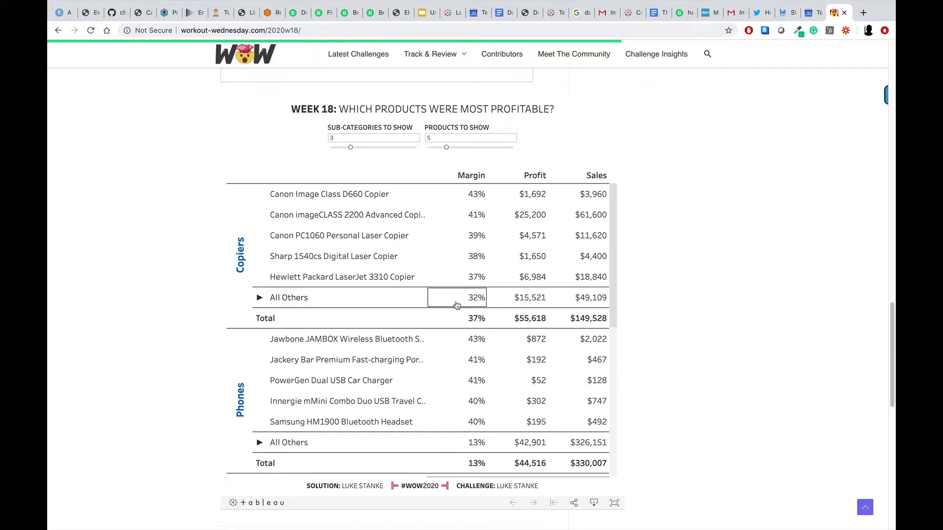
# Step: Examine the Week 18 profitability table by expanding and collapsing All Others under Copiers and reviewing the remaining sub-categories
pyautogui.click(262, 296)
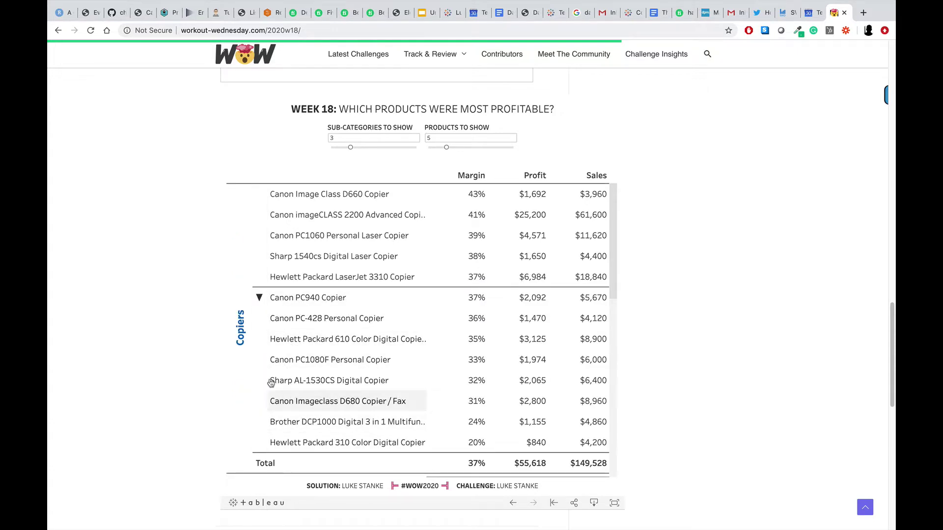
pyautogui.click(259, 298)
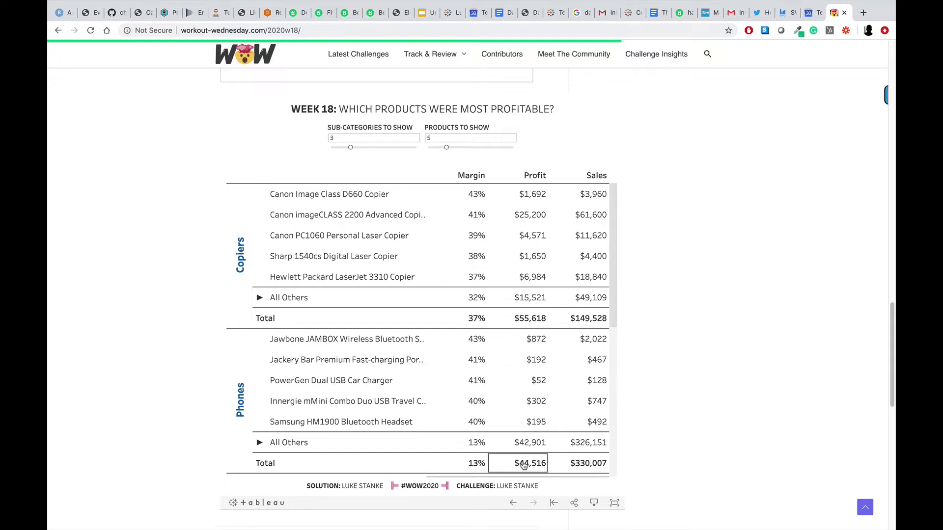
pyautogui.scroll(-6, 518, 459)
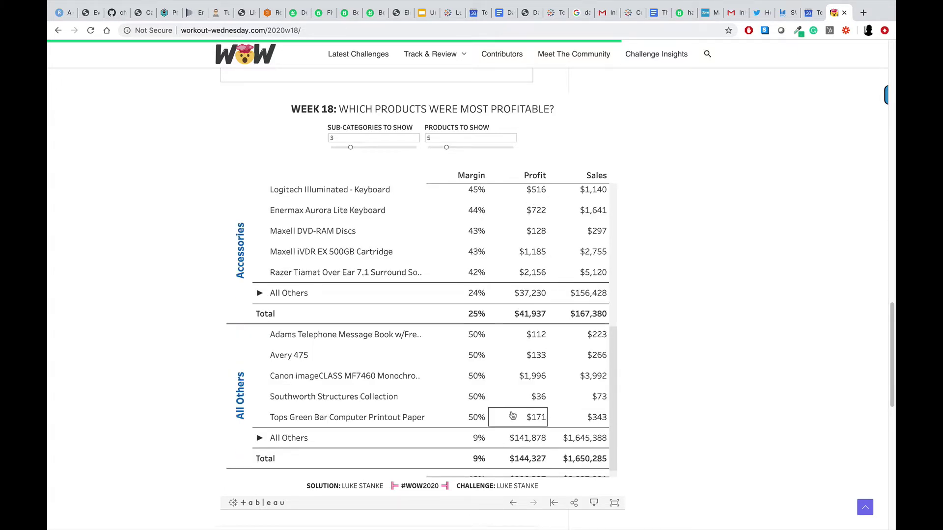
pyautogui.scroll(10, 522, 290)
pyautogui.scroll(-10, 522, 290)
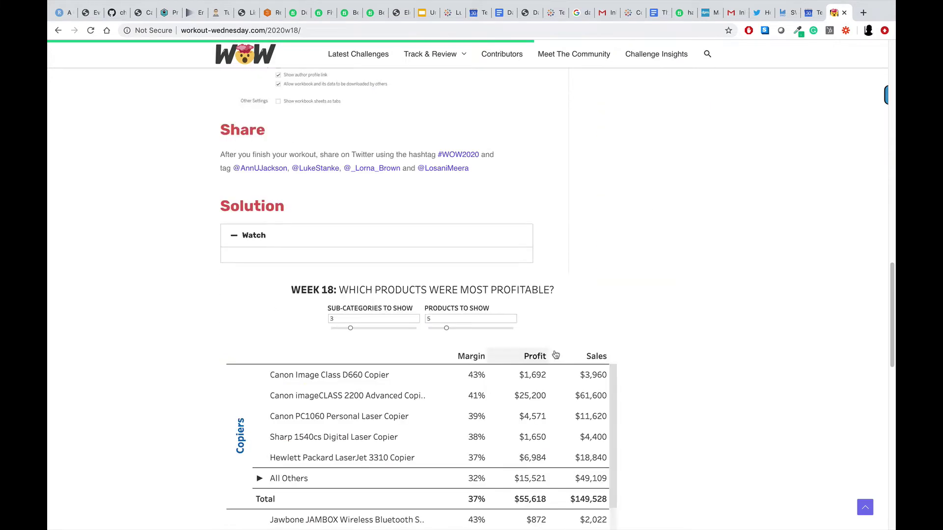
pyautogui.scroll(-3, 672, 327)
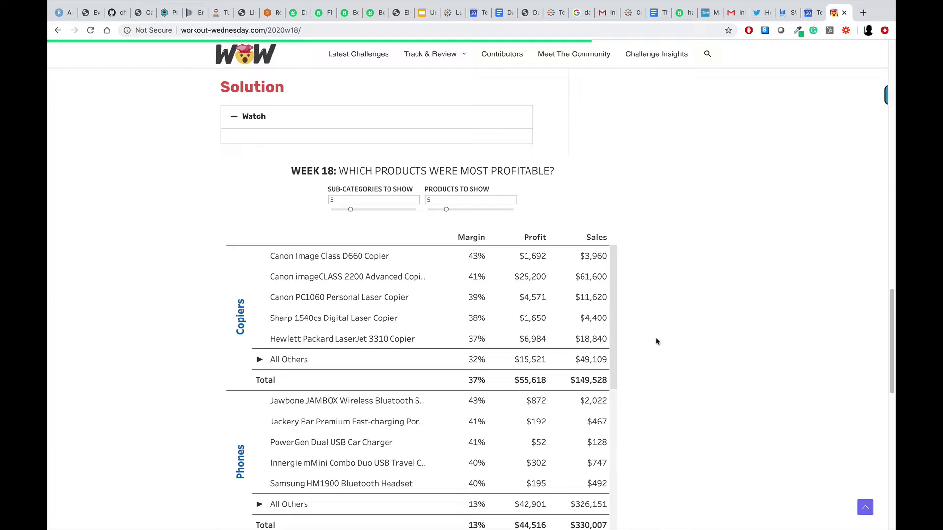
# Step: Switch to Tableau Desktop and start a new parameter named Top N Products with the Integer data type
pyautogui.hotkey('ctrl', 'Left')
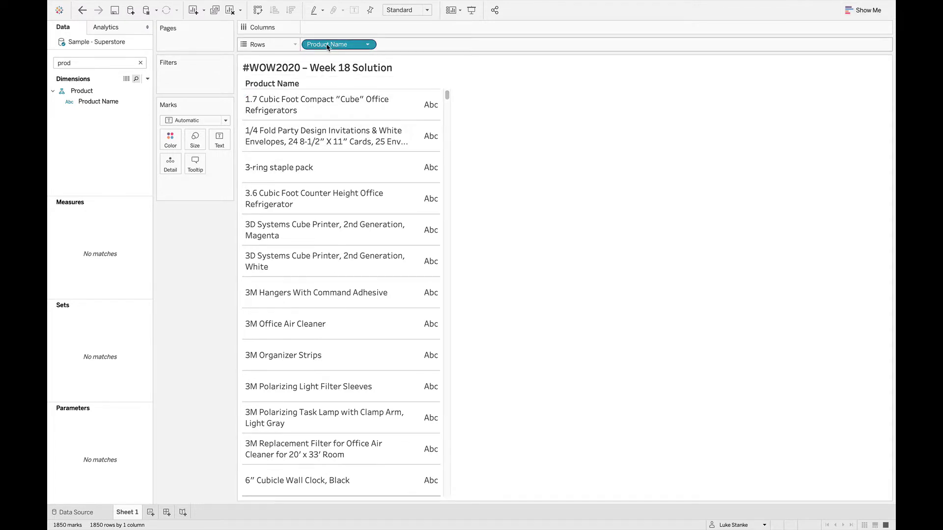
pyautogui.click(147, 79)
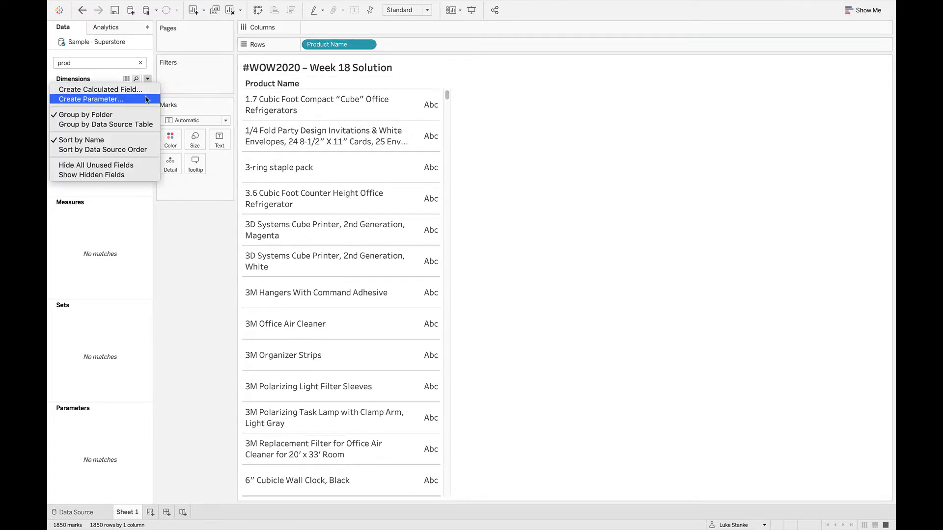
pyautogui.click(145, 100)
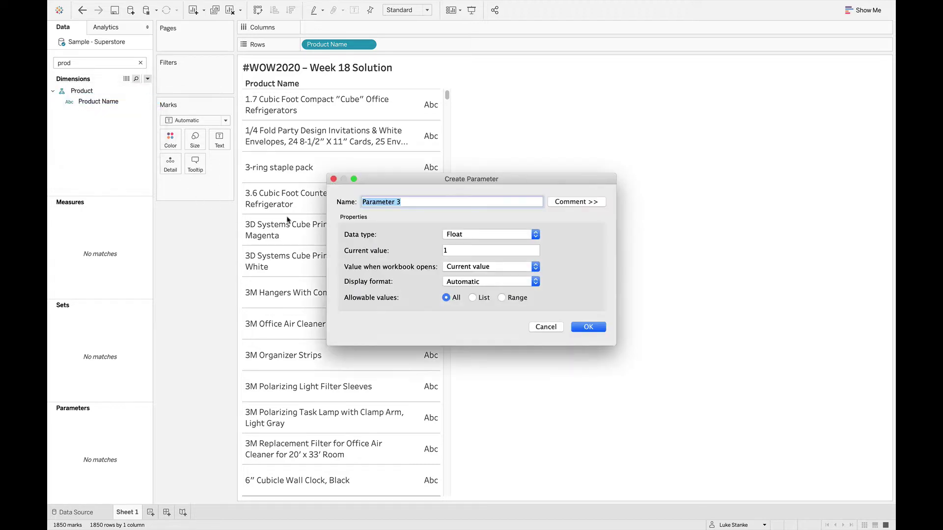
pyautogui.write('Top N Products')
pyautogui.click(489, 281)
pyautogui.click(473, 269)
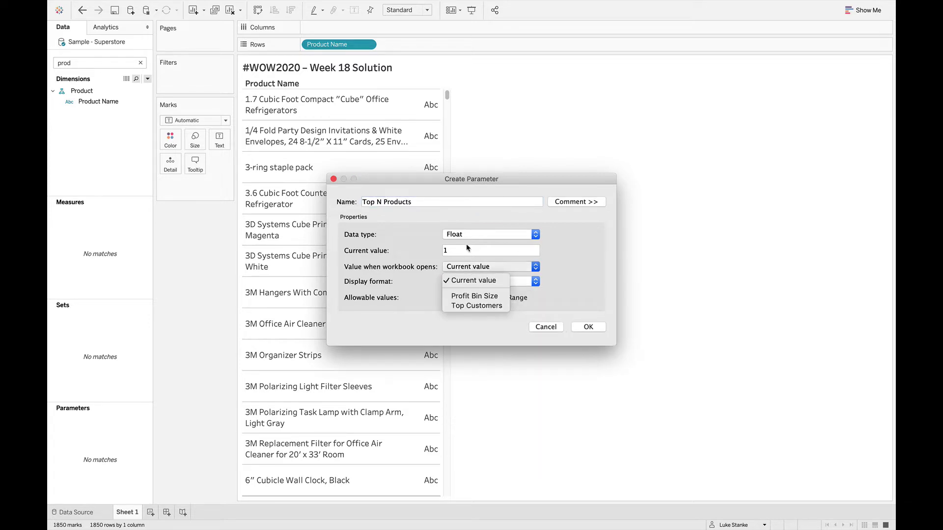
pyautogui.click(449, 239)
pyautogui.click(448, 239)
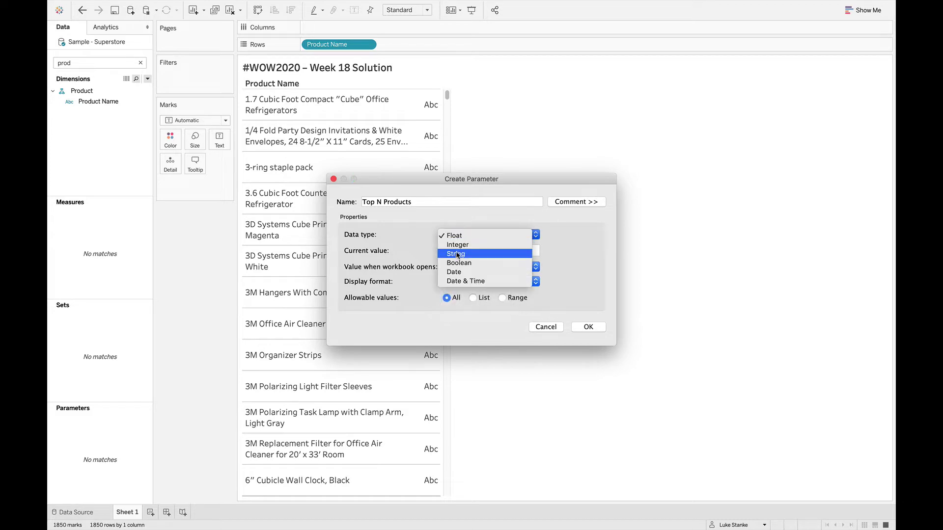
pyautogui.click(459, 245)
# Step: Restrict the parameter to a range from 1 to 10, set its current value to 5, and create it
pyautogui.click(474, 298)
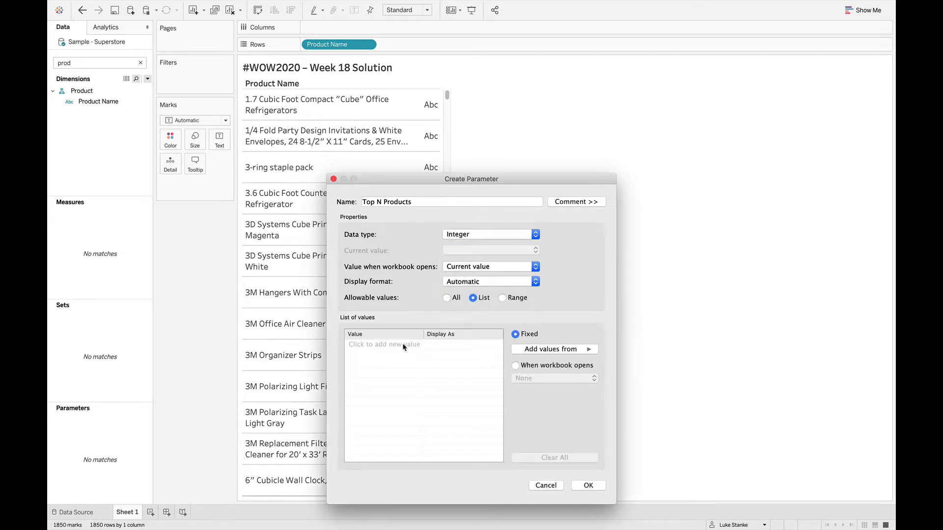
pyautogui.click(502, 298)
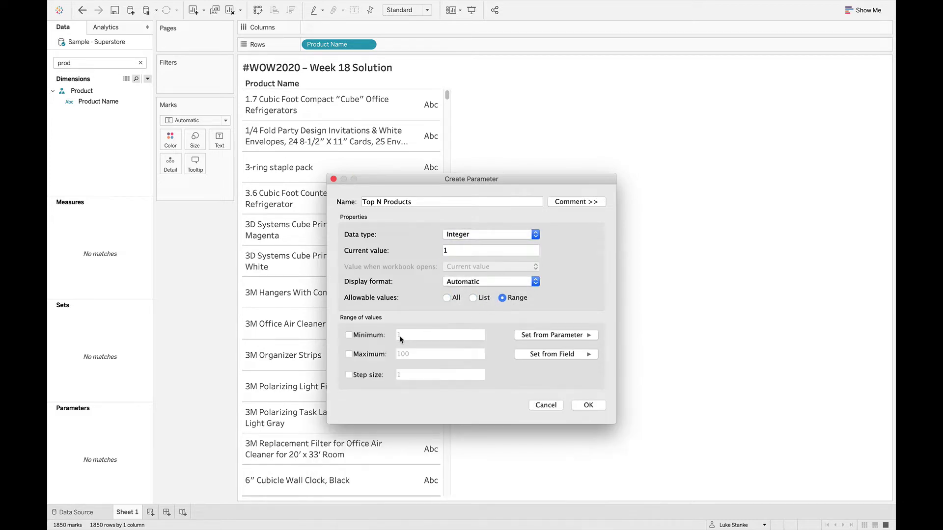
pyautogui.click(349, 354)
pyautogui.doubleClick(425, 354)
pyautogui.write('10')
pyautogui.click(599, 408)
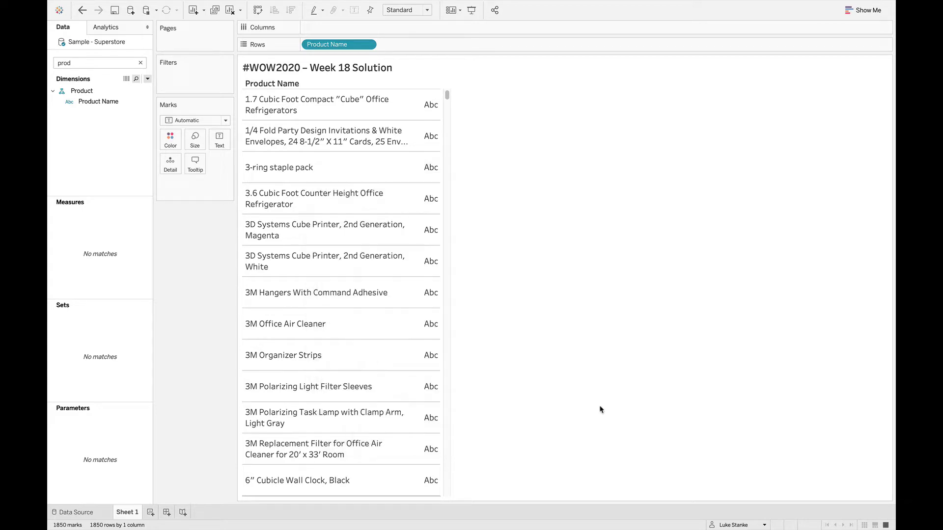
# Step: Duplicate the Top N Products parameter, rename the copy Top N Sub-Categories, and set its current value to 3
pyautogui.rightClick(110, 413)
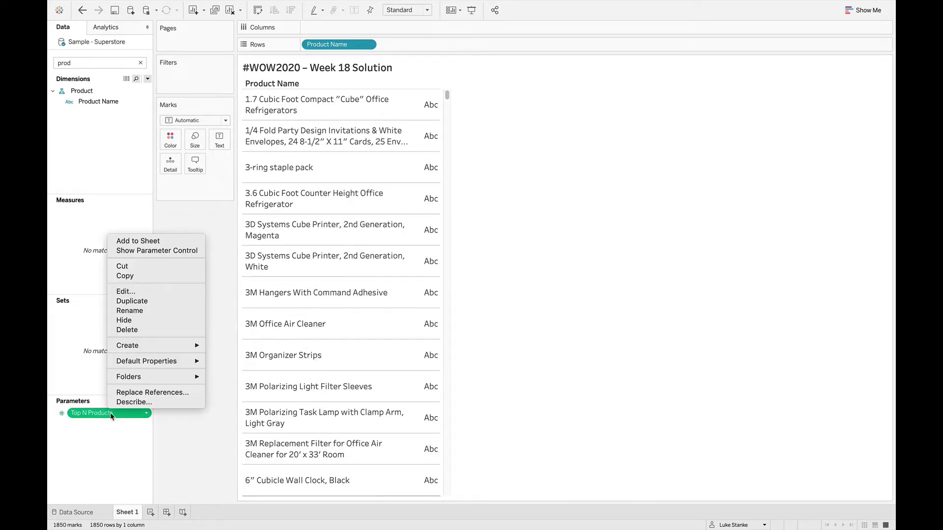
pyautogui.click(139, 303)
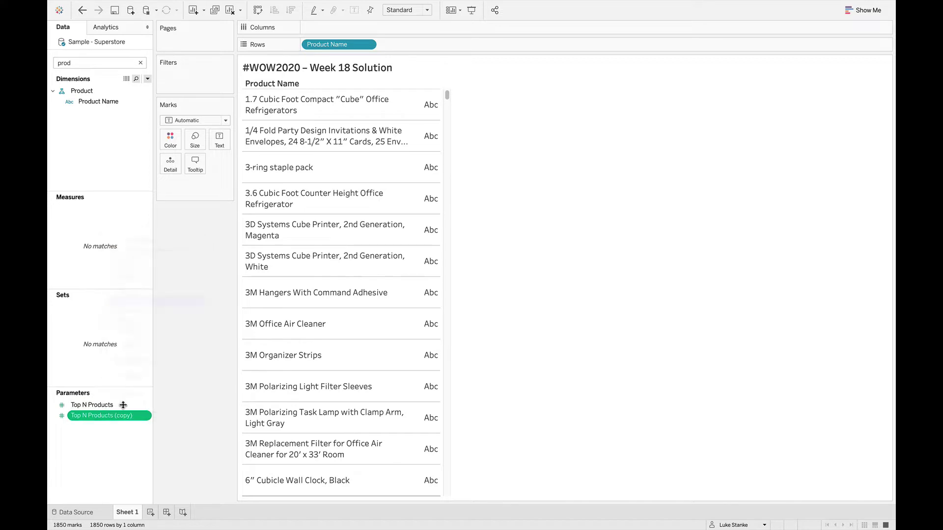
pyautogui.rightClick(110, 417)
pyautogui.click(135, 294)
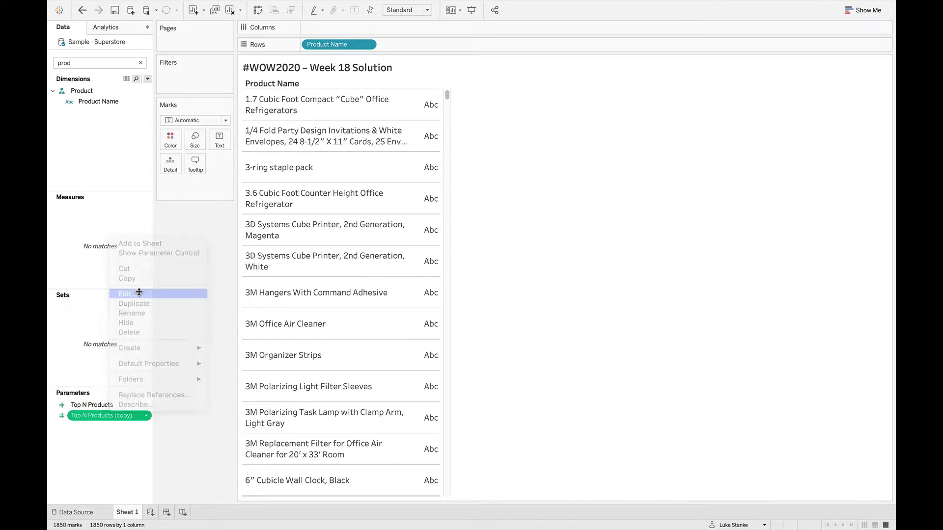
pyautogui.write('Top ')
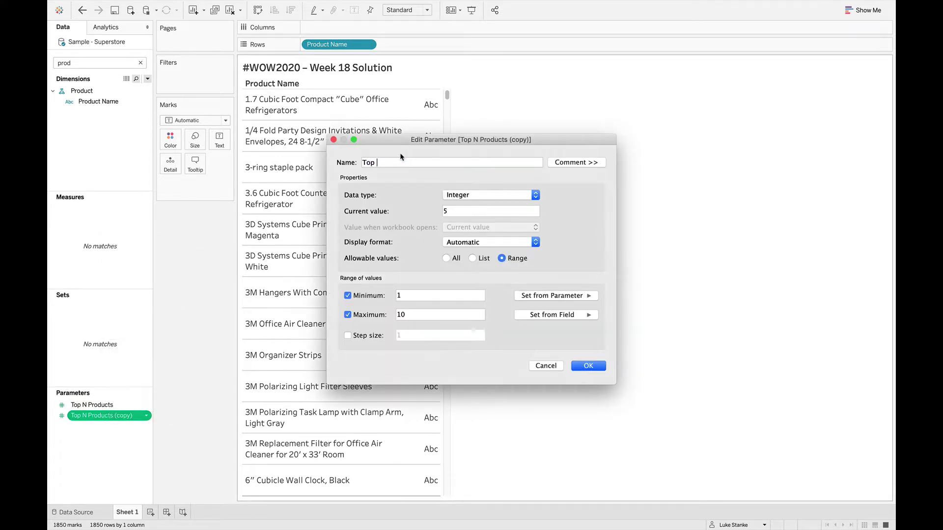
pyautogui.write('N Sub-Categories')
pyautogui.press('Tab')
pyautogui.write('3')
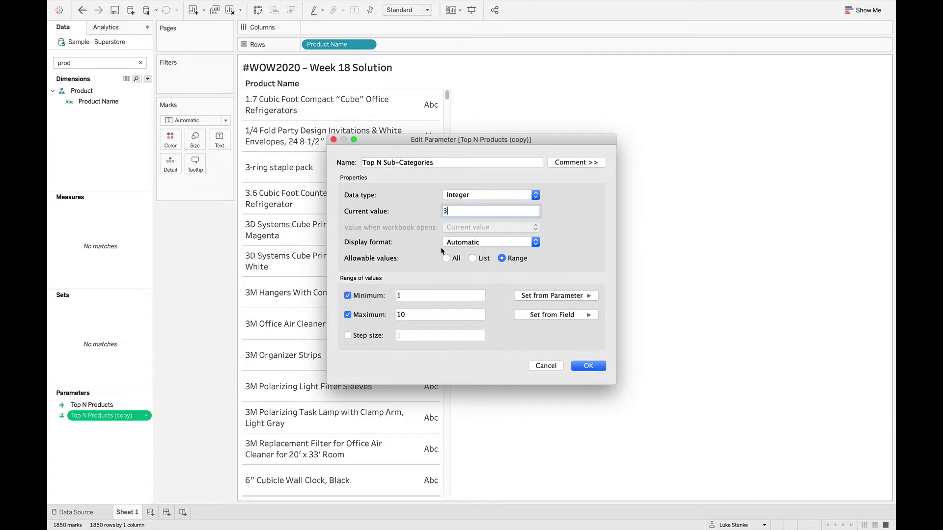
pyautogui.click(588, 366)
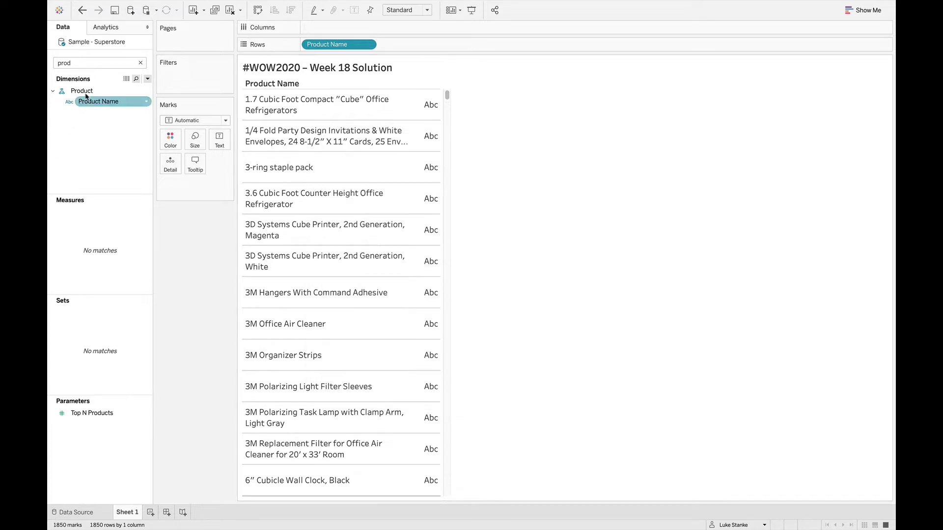
# Step: Search the fields for "su" and start a new set from Sub-Category with all of its values selected
pyautogui.press('BackSpace')
pyautogui.press('BackSpace')
pyautogui.press('BackSpace')
pyautogui.press('BackSpace')
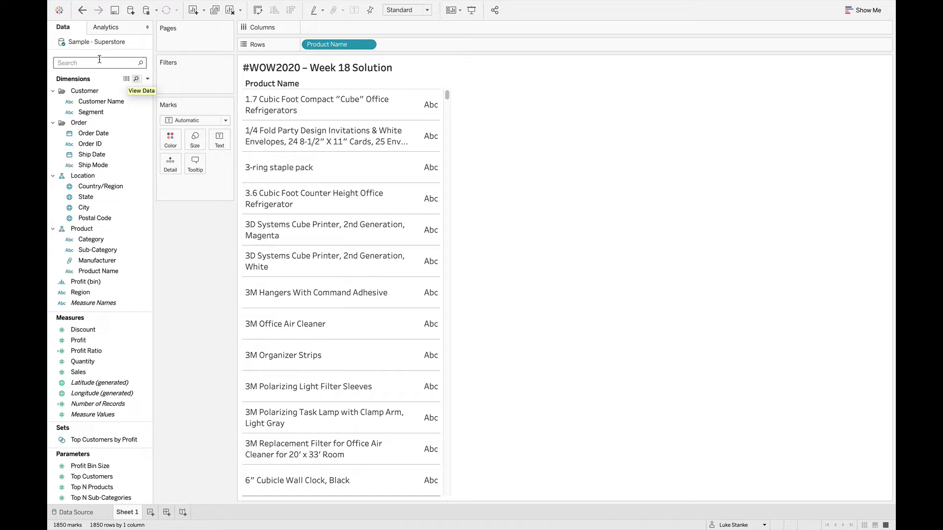
pyautogui.click(100, 59)
pyautogui.write('su')
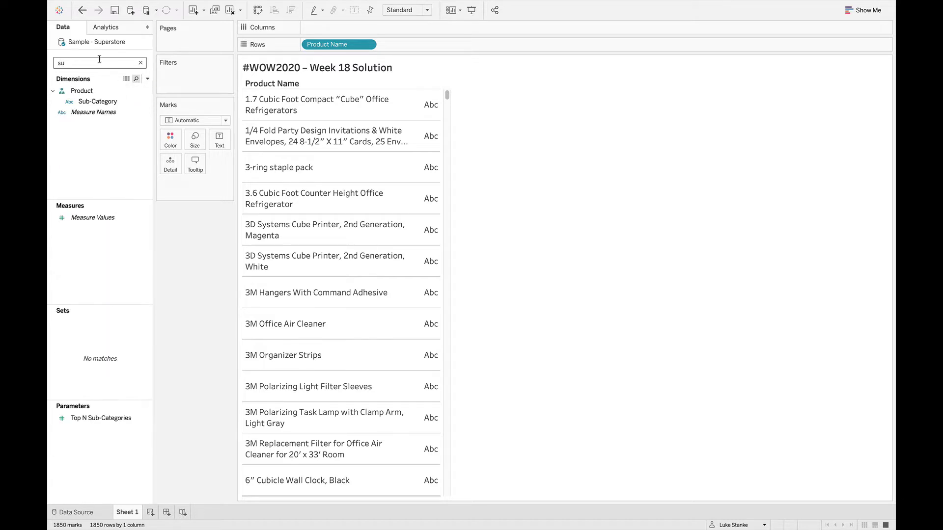
pyautogui.rightClick(98, 101)
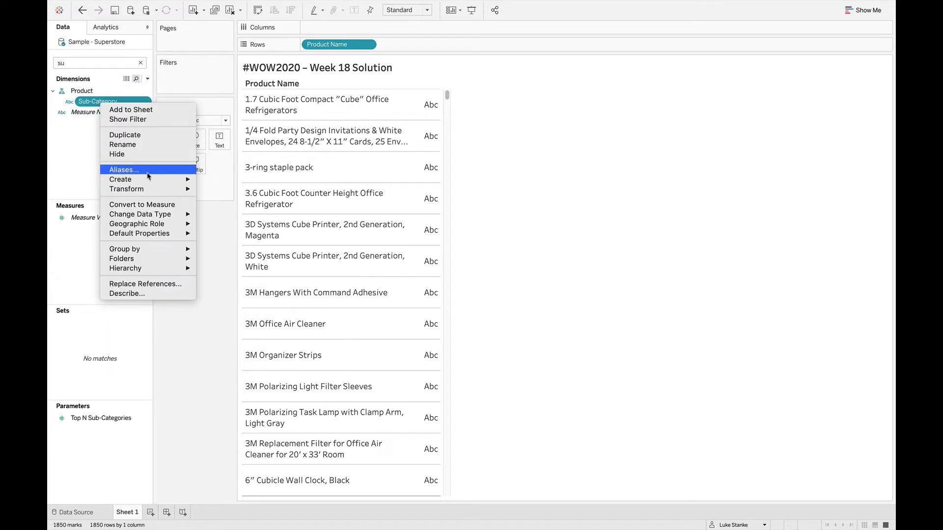
pyautogui.moveTo(148, 180)
pyautogui.click(219, 197)
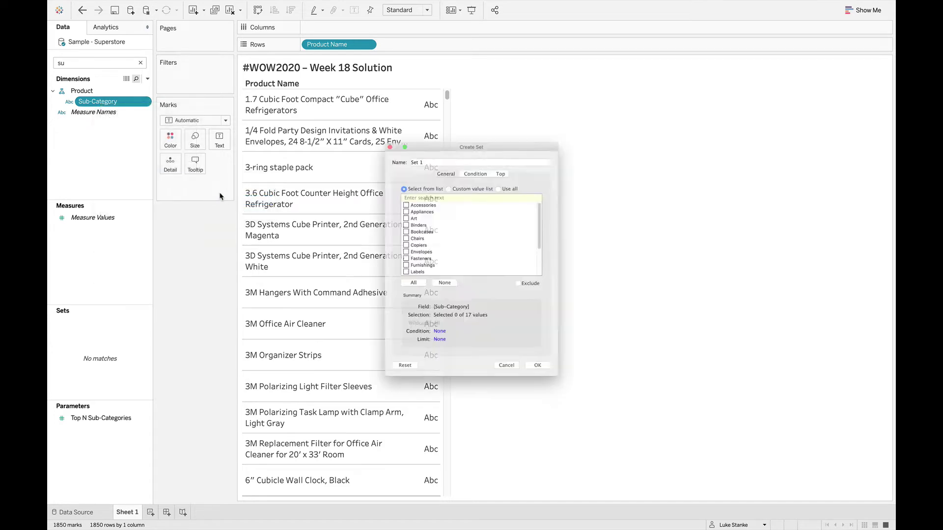
pyautogui.click(384, 292)
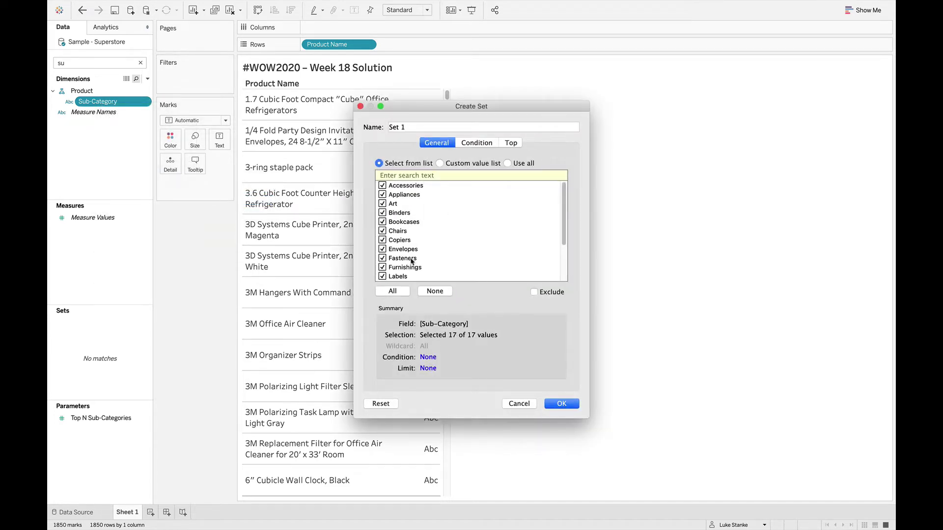
# Step: Limit the set by field to the top Top N Sub-Categories parameter value, ranked by the sum of Profit
pyautogui.click(510, 142)
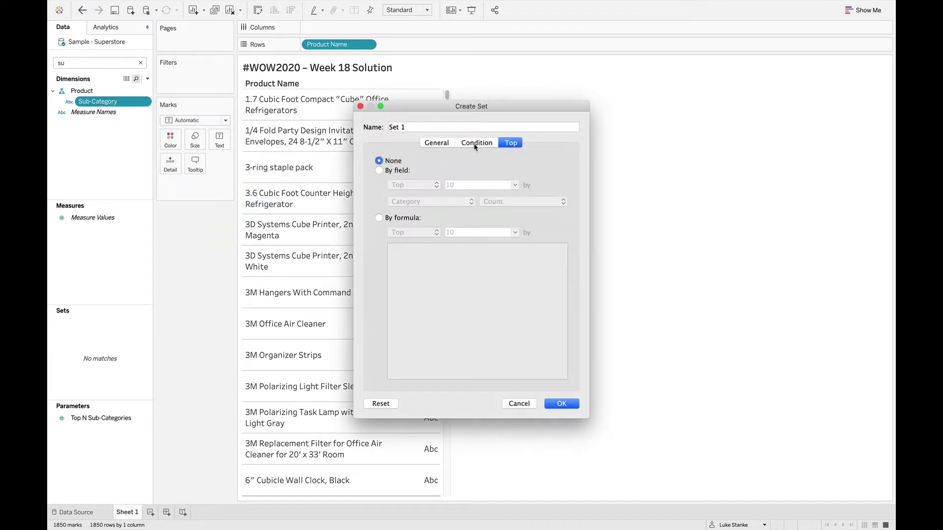
pyautogui.click(387, 172)
pyautogui.click(489, 184)
pyautogui.click(514, 185)
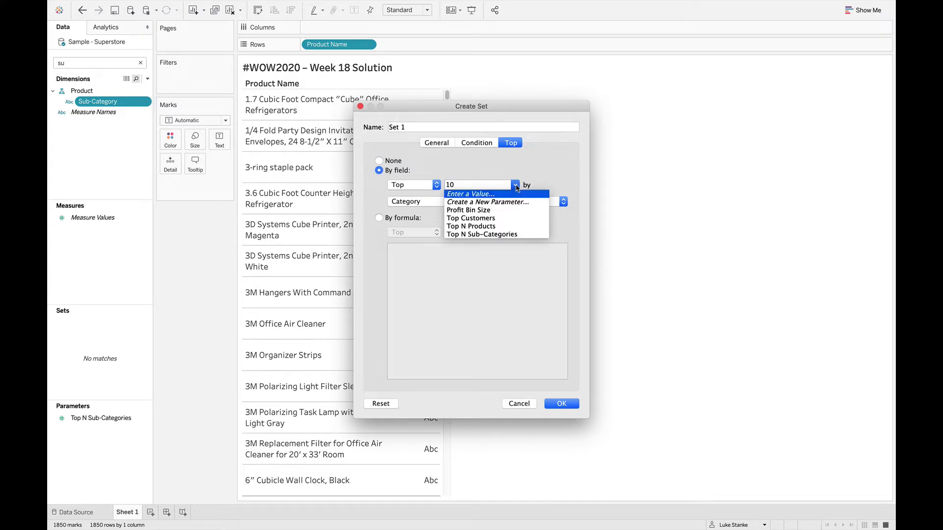
pyautogui.click(508, 235)
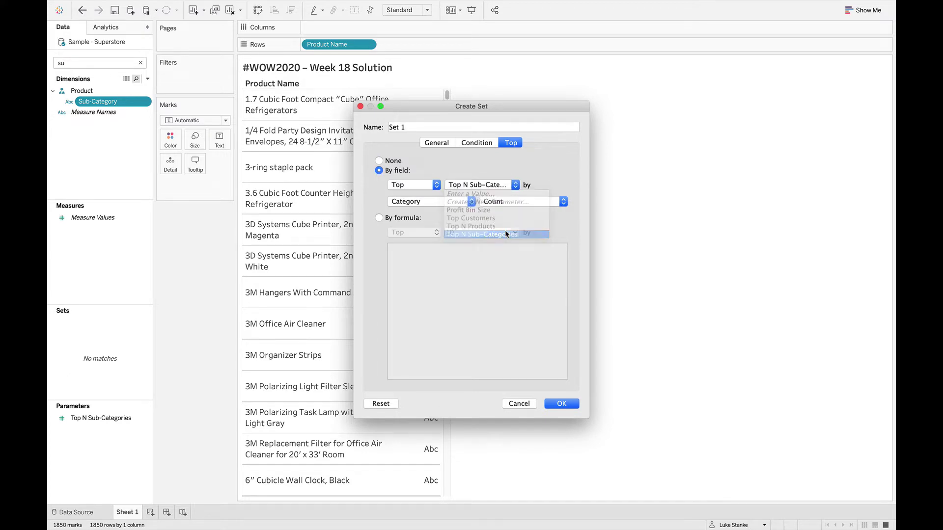
pyautogui.click(425, 202)
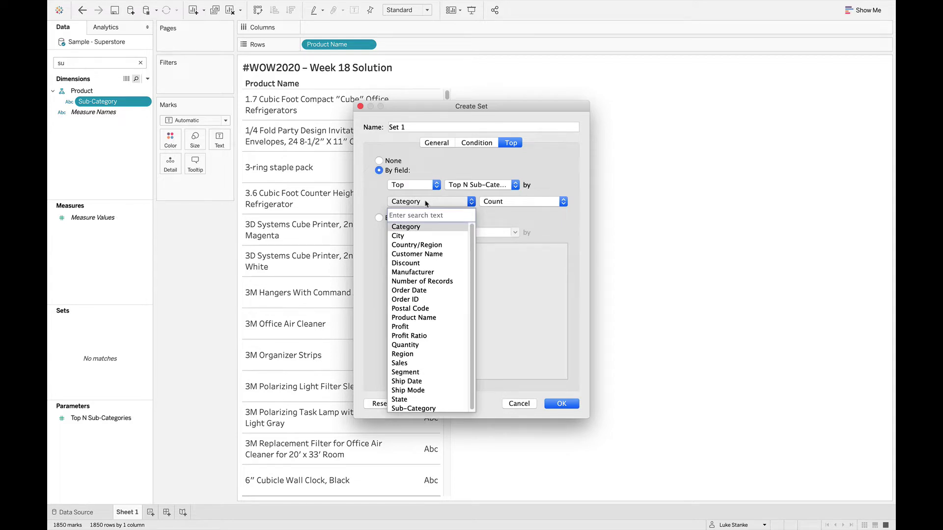
pyautogui.write('pro')
pyautogui.press('Down')
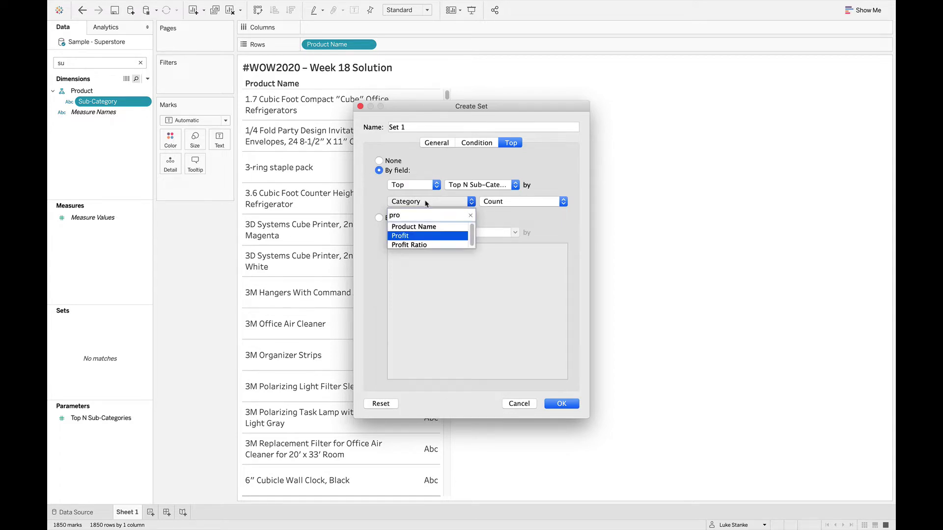
pyautogui.press('Return')
# Step: Name the set Sub-Category | Top N and create it
pyautogui.tripleClick(415, 128)
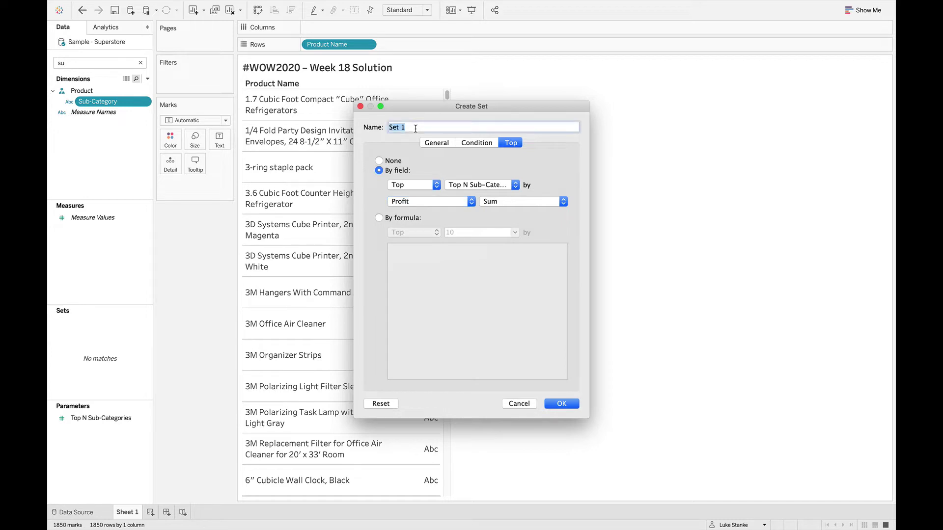
pyautogui.write('Sub-Cateogr')
pyautogui.click(562, 406)
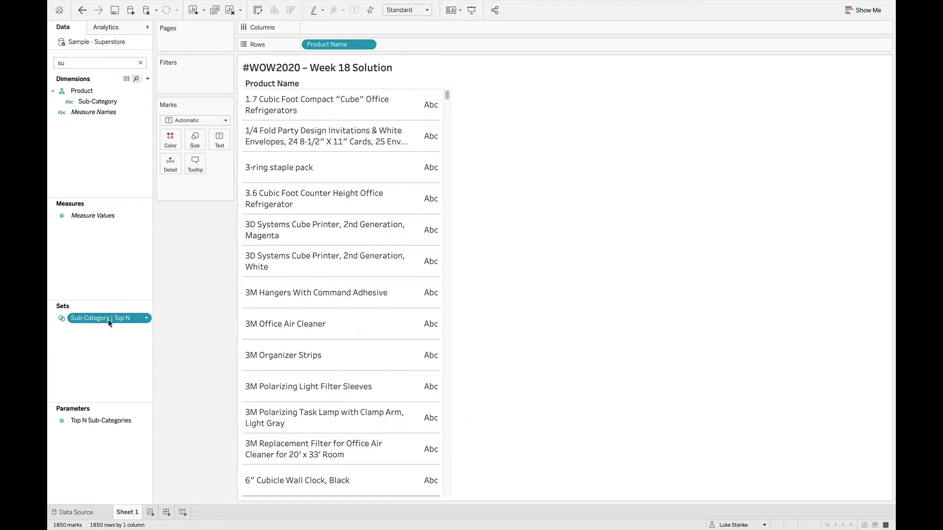
# Step: Start a new calculated field whose formula begins with the condition IF [Sub-Category | Top N]
pyautogui.rightClick(109, 320)
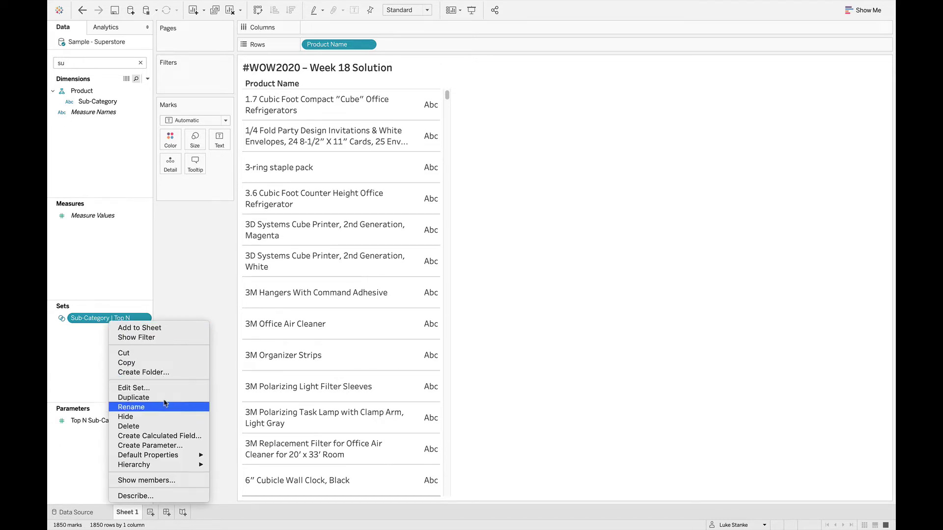
pyautogui.click(147, 79)
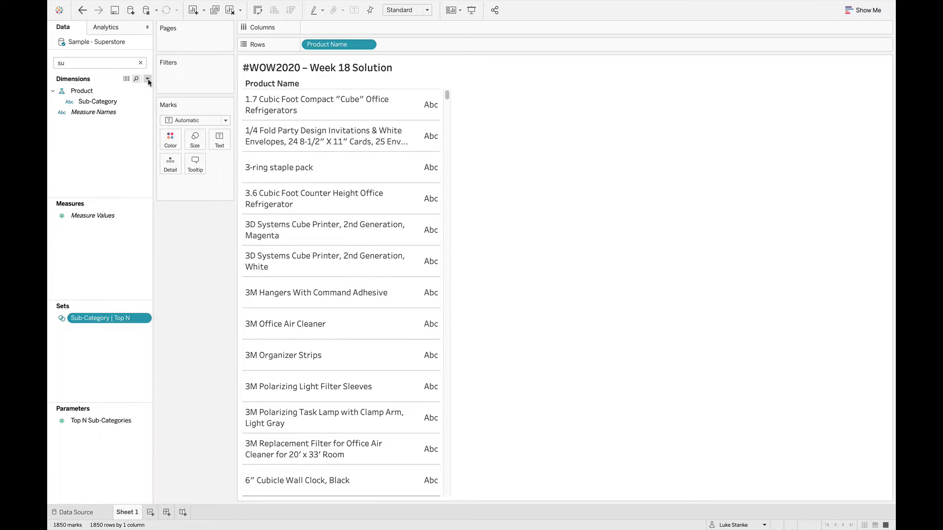
pyautogui.click(148, 91)
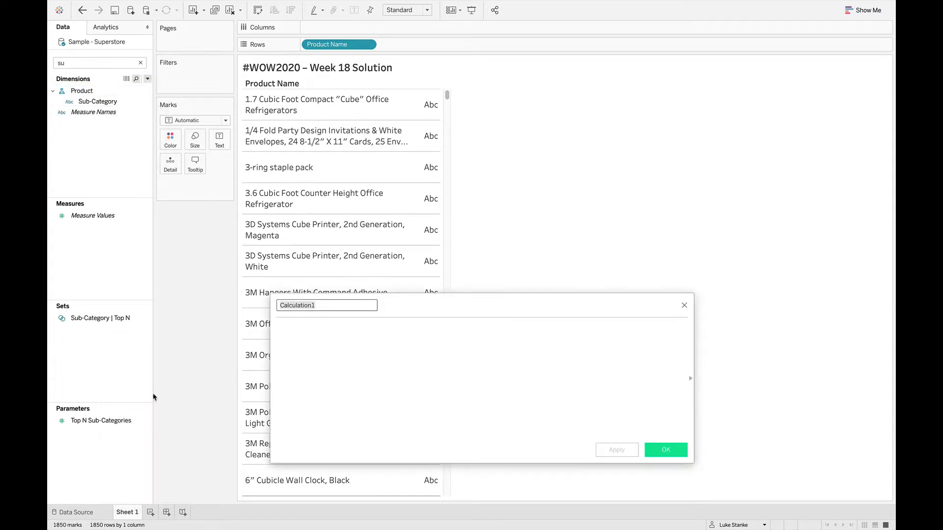
pyautogui.click(377, 347)
pyautogui.write('IF')
pyautogui.moveTo(98, 318); pyautogui.dragTo(367, 332)
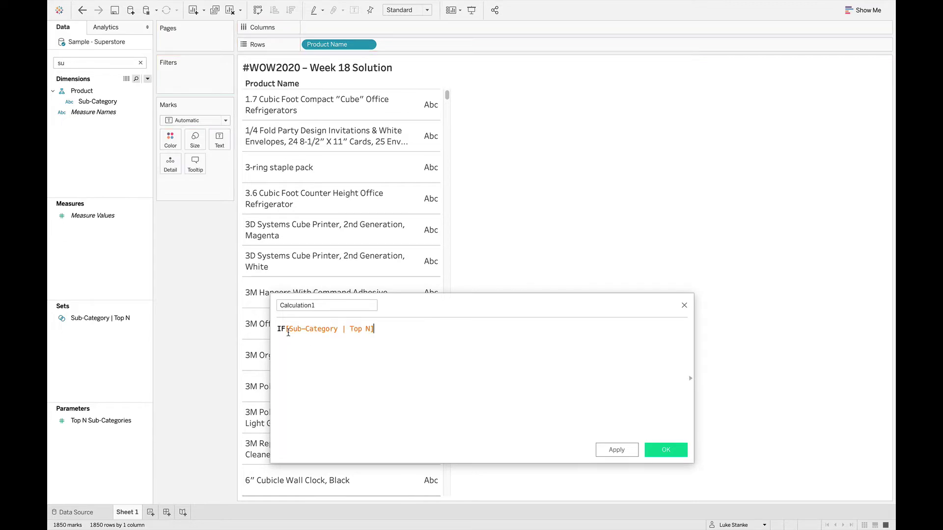
pyautogui.click(289, 333)
pyautogui.click(382, 330)
# Step: Complete the formula with THEN [Sub-Category] ELSE "All Others" END, each clause on its own line
pyautogui.write('THE')
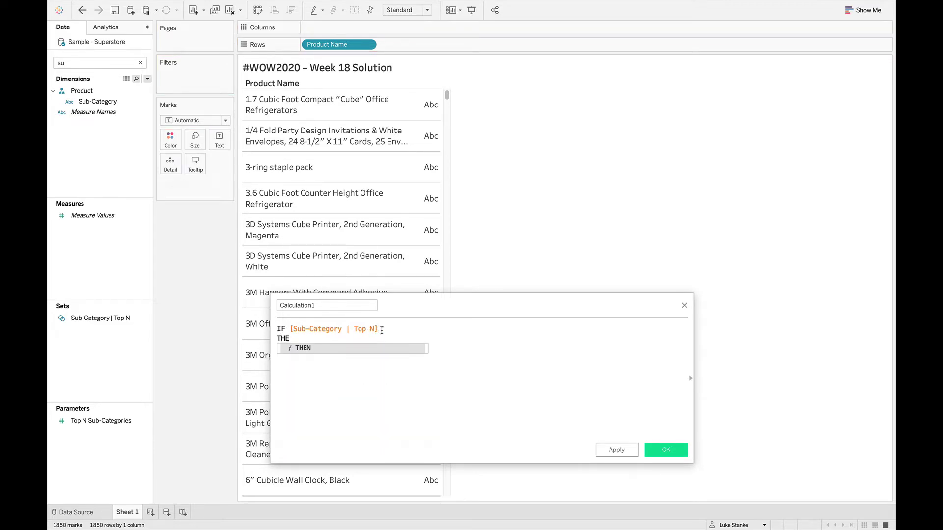
pyautogui.write('N [Su')
pyautogui.press('Return')
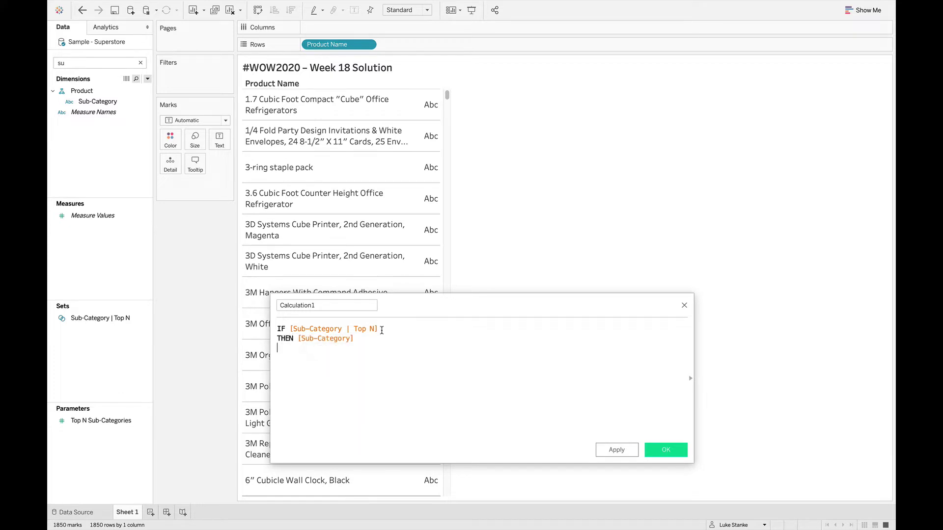
pyautogui.press('Return')
pyautogui.write('ELSE "All Others"')
pyautogui.press('Return')
pyautogui.write('END')
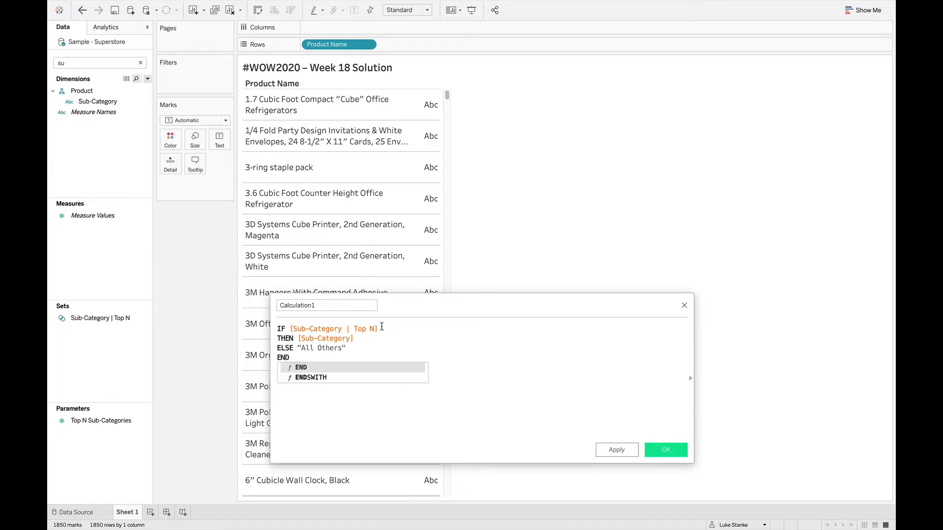
# Step: Name the calculated field Sub-Category Header and save it
pyautogui.doubleClick(341, 310)
pyautogui.write('Cate')
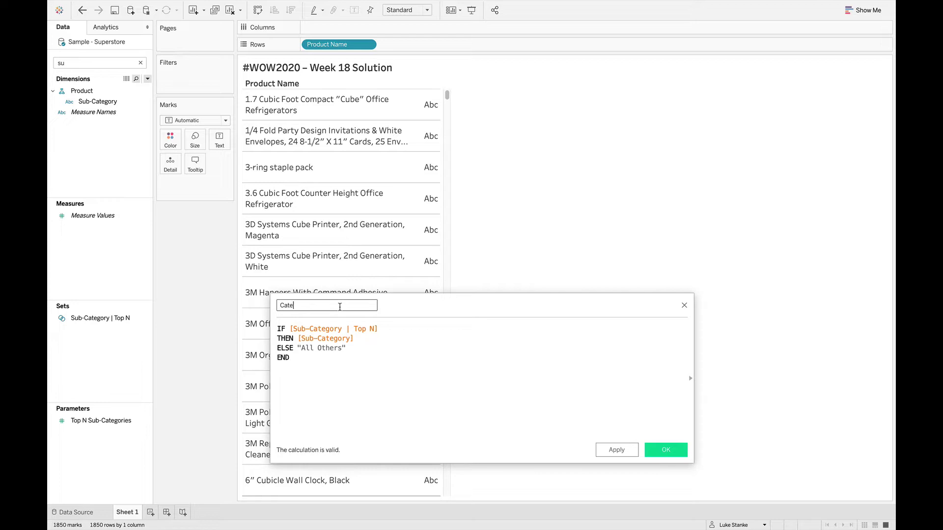
pyautogui.press('BackSpace')
pyautogui.press('BackSpace')
pyautogui.press('BackSpace')
pyautogui.press('BackSpace')
pyautogui.write('Sub')
pyautogui.click(666, 450)
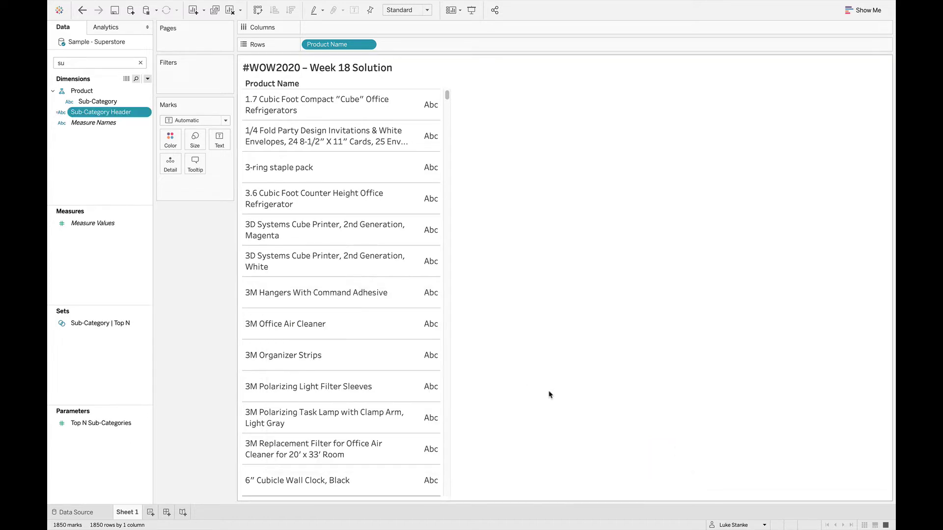
# Step: Add Sub-Category Header to the rows ahead of Product Name and look through the grouped products
pyautogui.moveTo(101, 112); pyautogui.dragTo(317, 46)
pyautogui.click(277, 174)
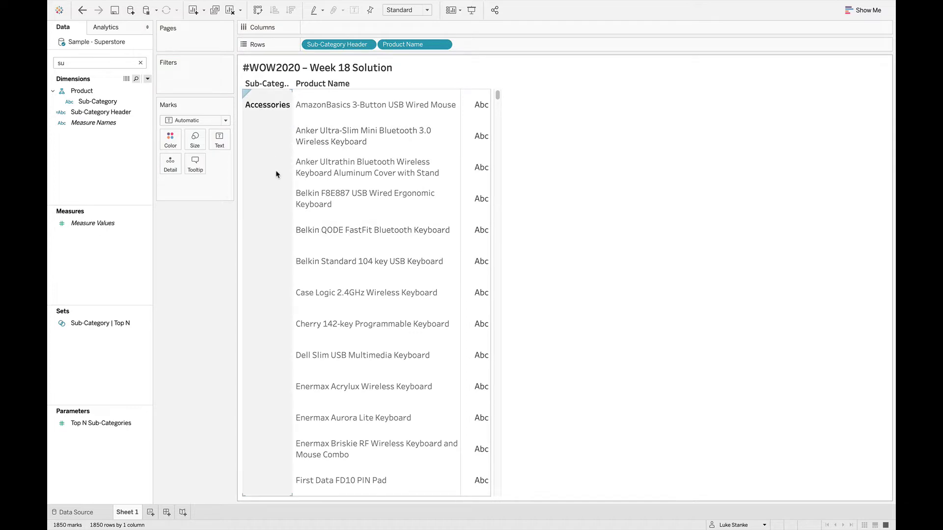
pyautogui.scroll(-15, 269, 181)
pyautogui.scroll(5, 282, 172)
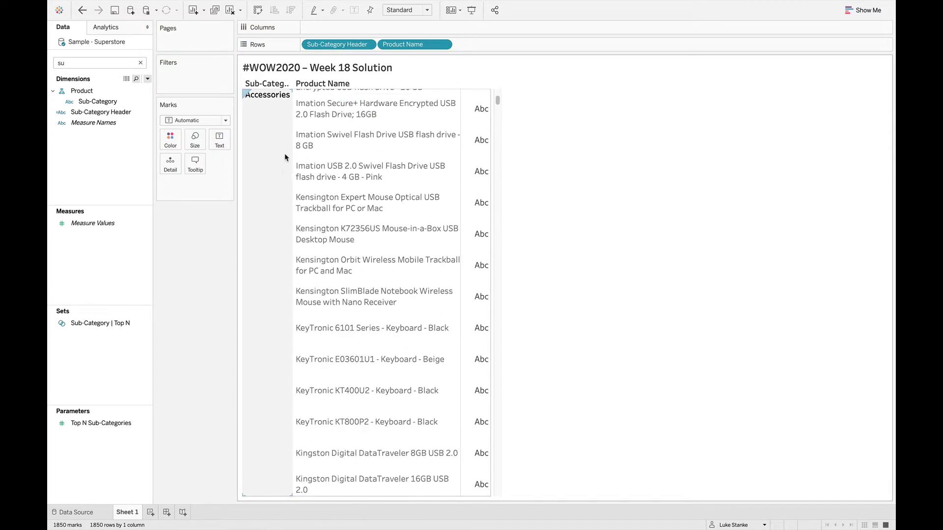
# Step: Sort Sub-Category Header by the sum of the Profit field in descending order
pyautogui.rightClick(316, 47)
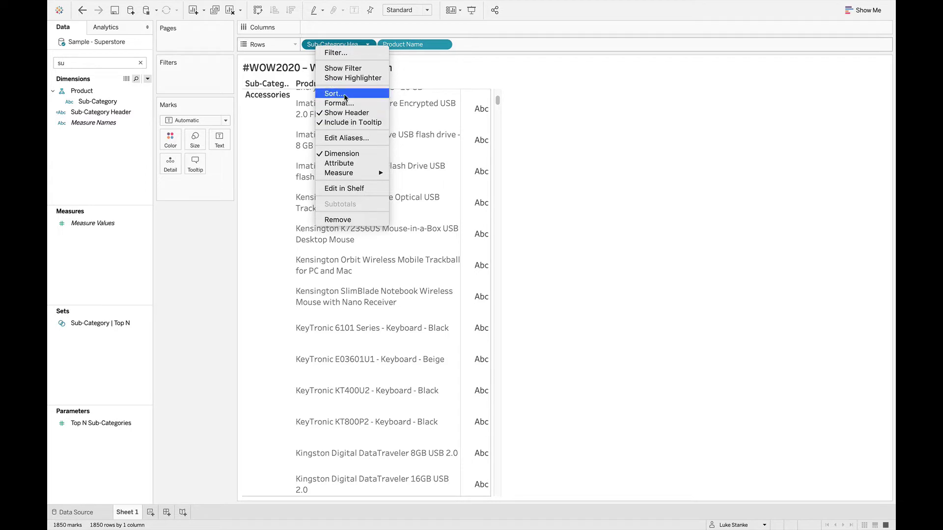
pyautogui.press('Escape')
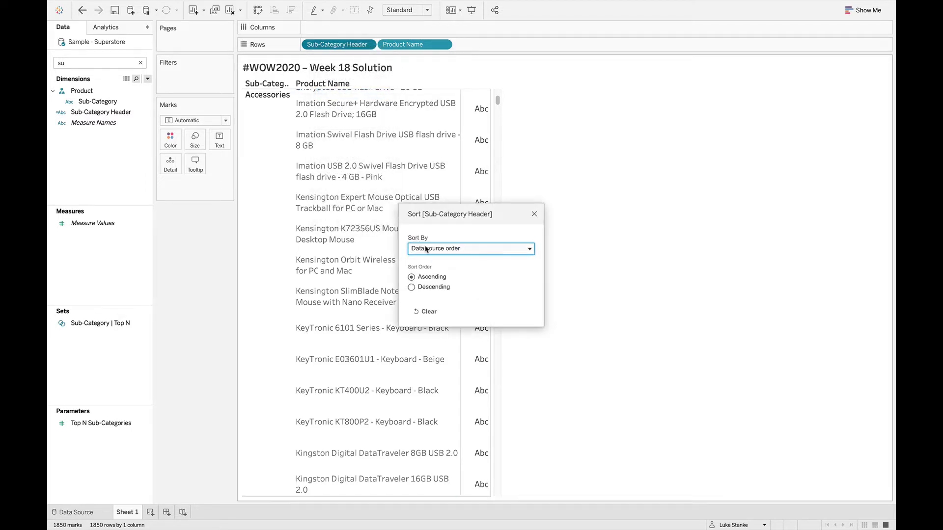
pyautogui.click(426, 250)
pyautogui.click(421, 281)
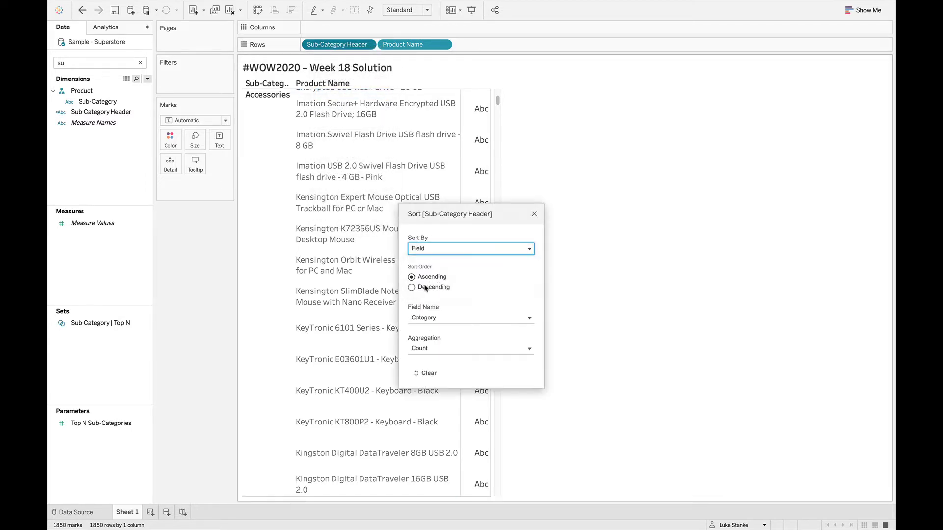
pyautogui.click(425, 320)
pyautogui.click(457, 441)
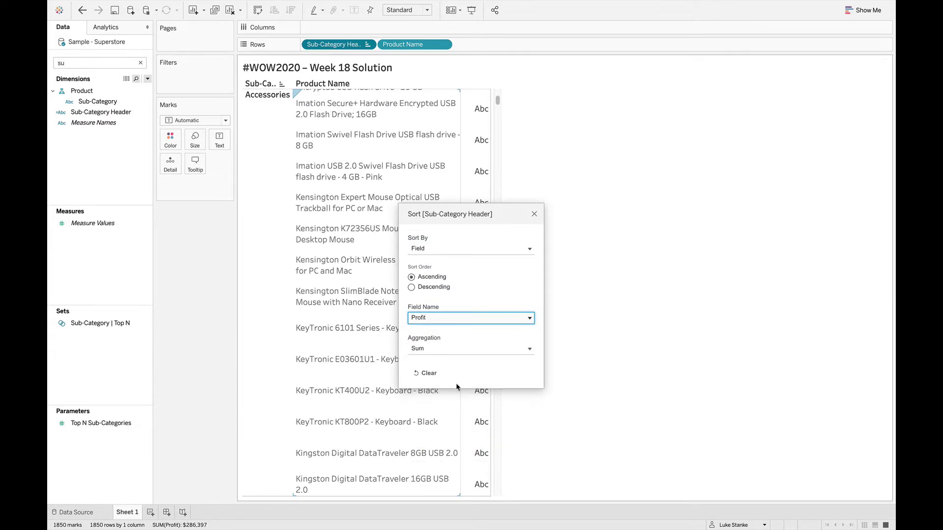
pyautogui.click(411, 287)
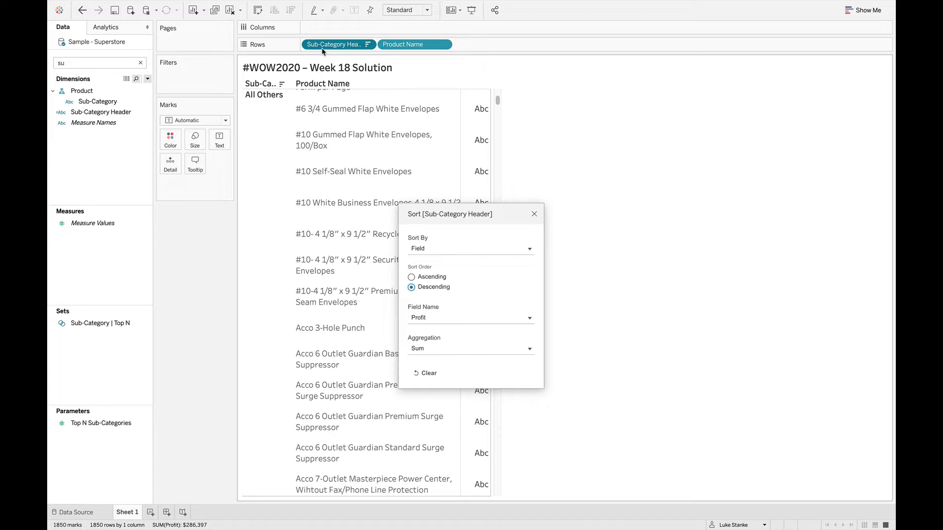
pyautogui.click(535, 214)
# Step: Create the calculated field Sub-Category | Sort as IF NOT [Sub-Category | Top N] THEN 0 ELSE [Profit] END, and check the table's first rows
pyautogui.click(94, 114)
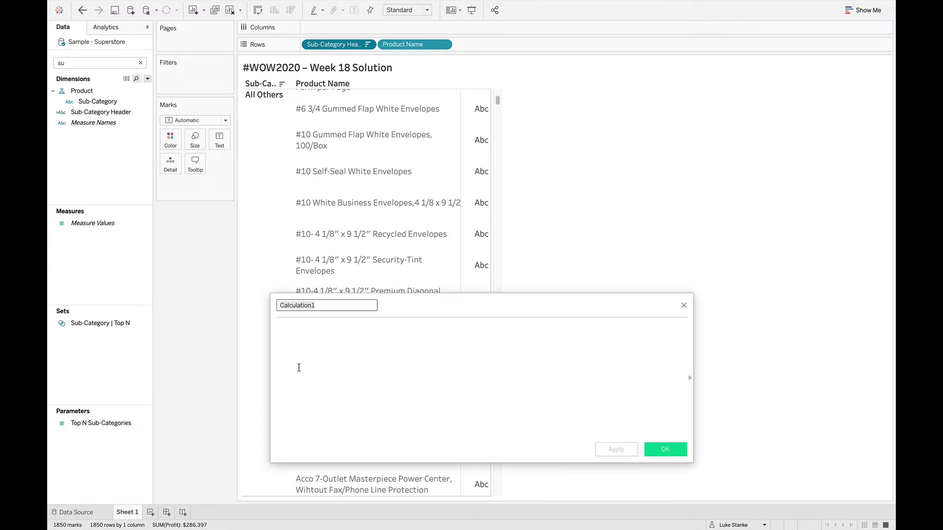
pyautogui.write('Sub-Category | Sort')
pyautogui.click(299, 368)
pyautogui.write('IF Sub')
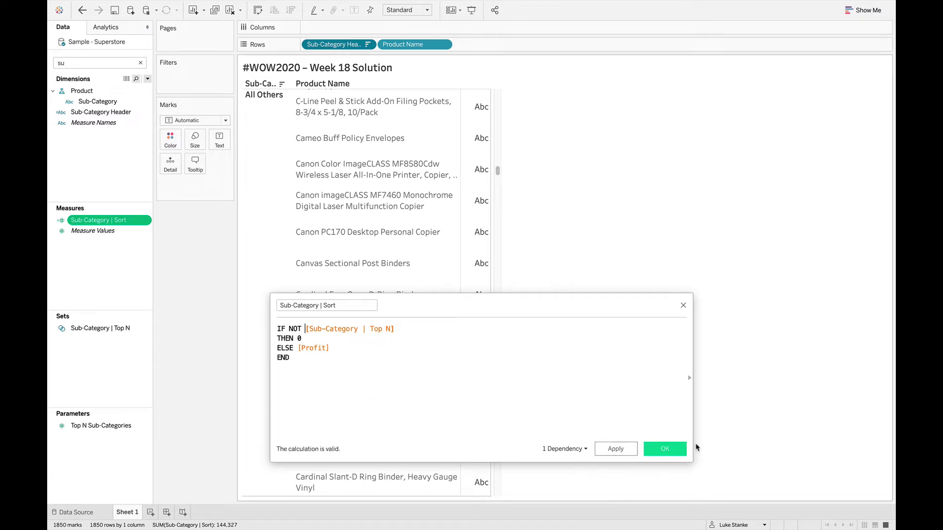
pyautogui.click(680, 449)
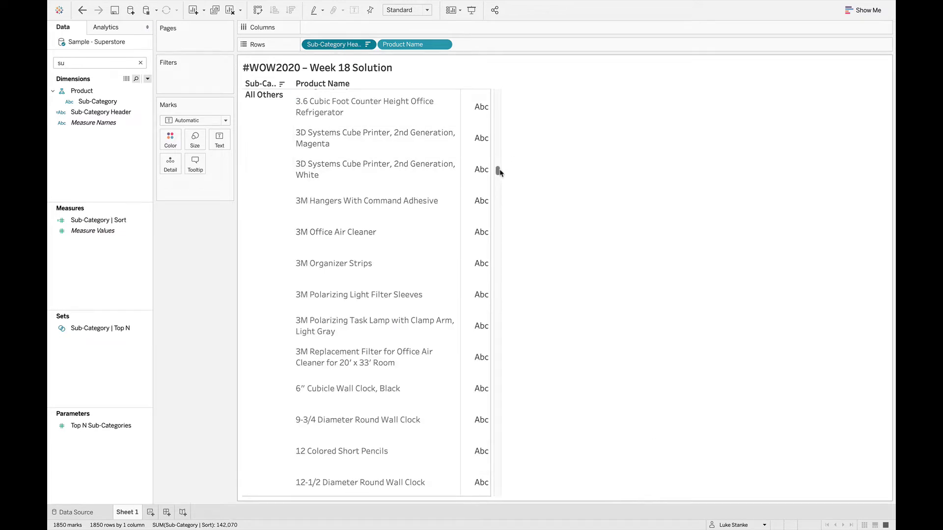
pyautogui.moveTo(498, 171); pyautogui.dragTo(497, 93)
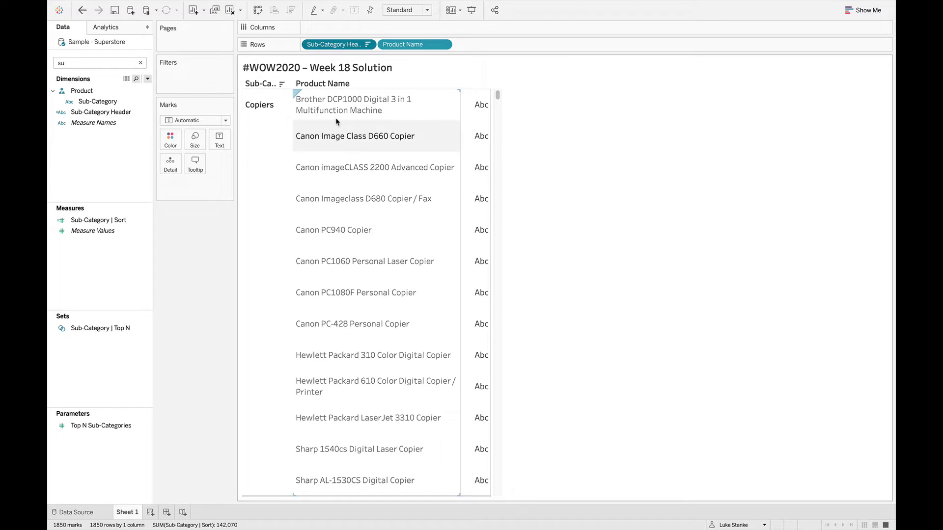
pyautogui.click(148, 79)
pyautogui.click(147, 80)
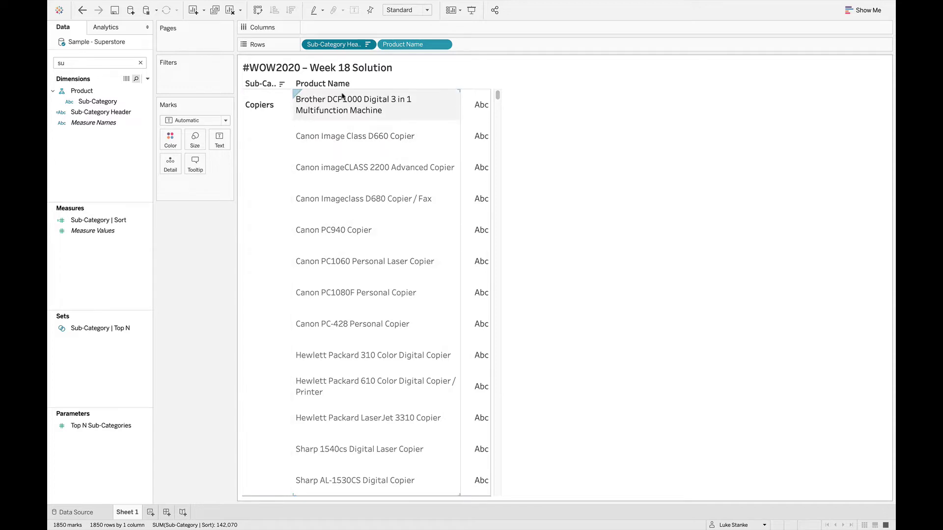
# Step: Sort Product Name by the Profit Ratio field in descending order
pyautogui.rightClick(397, 44)
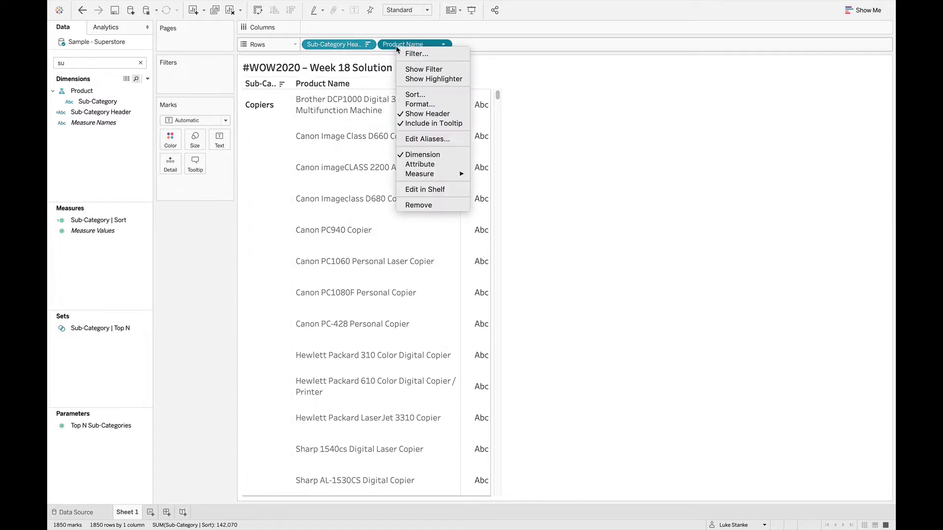
pyautogui.click(420, 95)
pyautogui.click(430, 248)
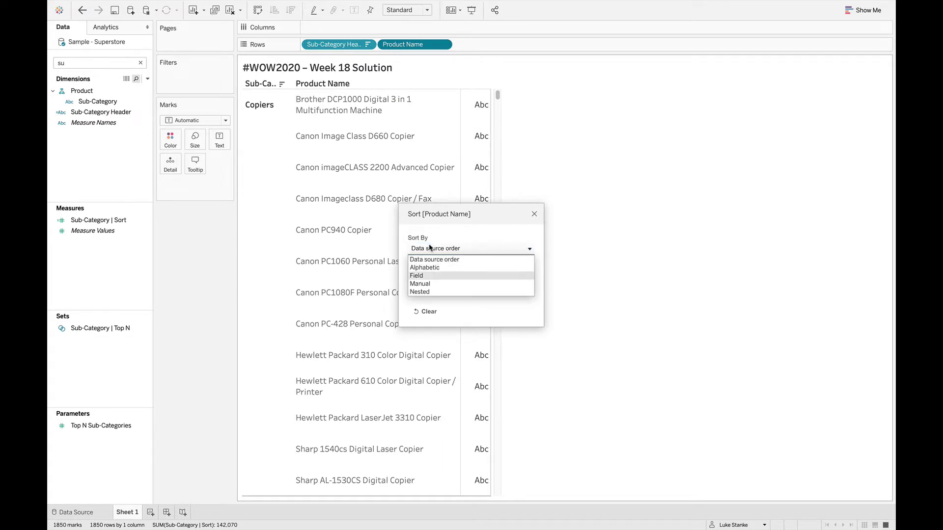
pyautogui.click(423, 275)
pyautogui.click(430, 289)
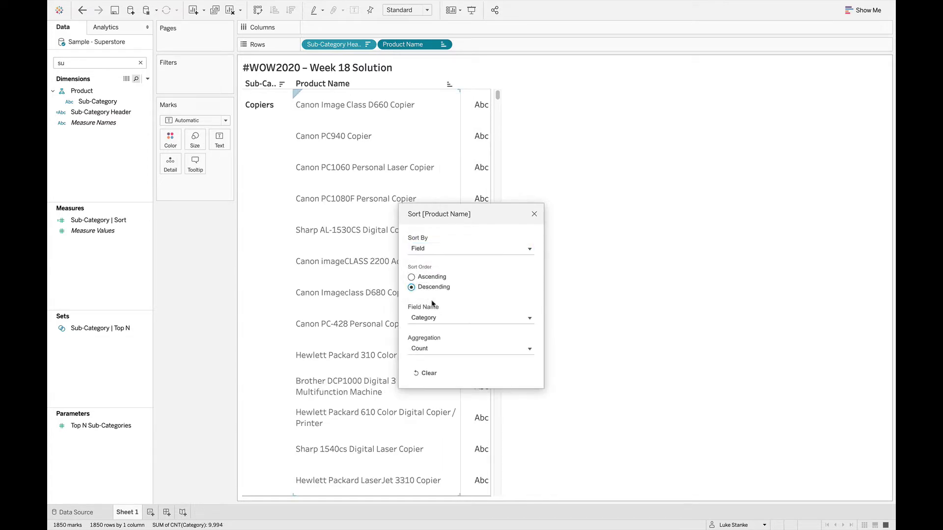
pyautogui.click(438, 318)
pyautogui.write('pro')
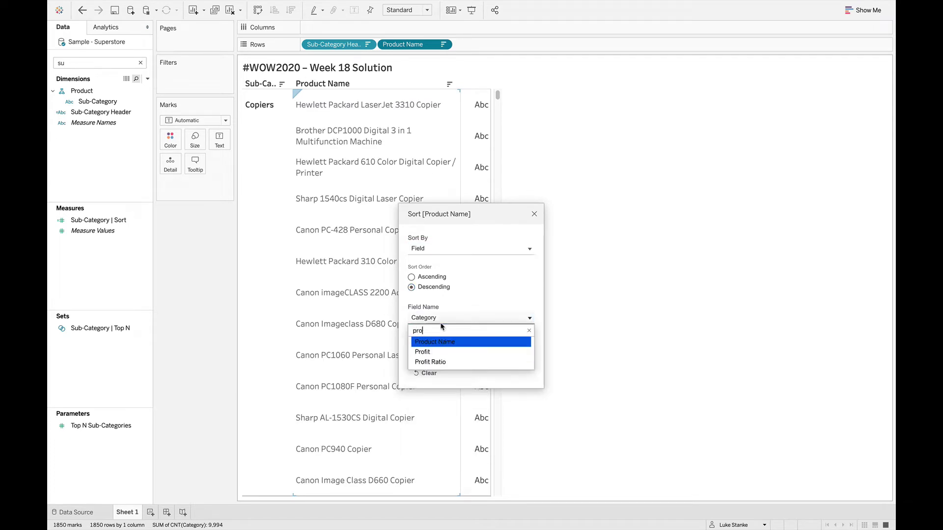
pyautogui.press('Down')
pyautogui.press('Down')
pyautogui.press('Return')
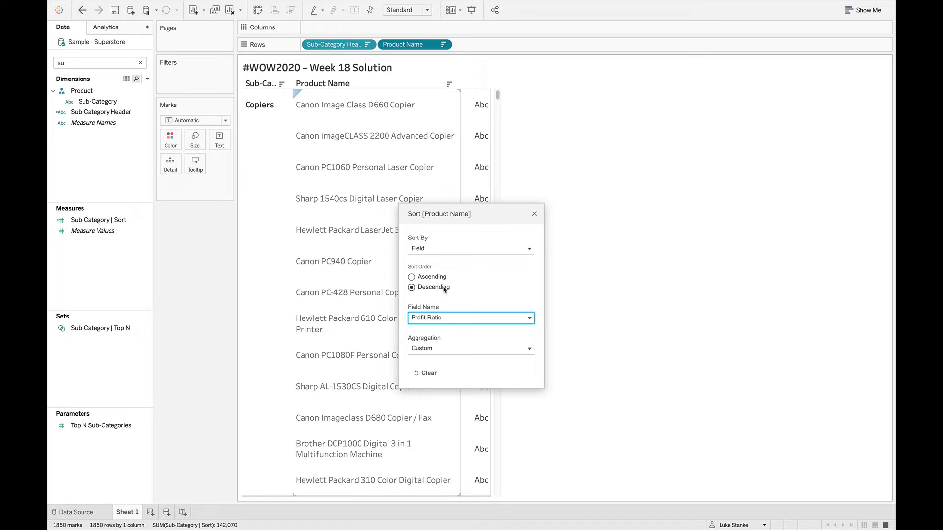
pyautogui.click(535, 215)
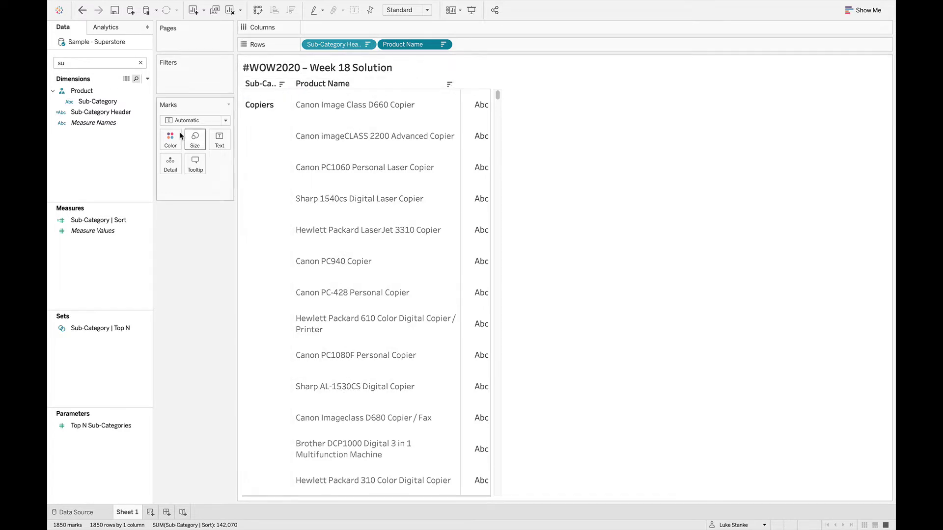
# Step: Start a calculated field named Product Index with the formula INDEX()
pyautogui.click(147, 79)
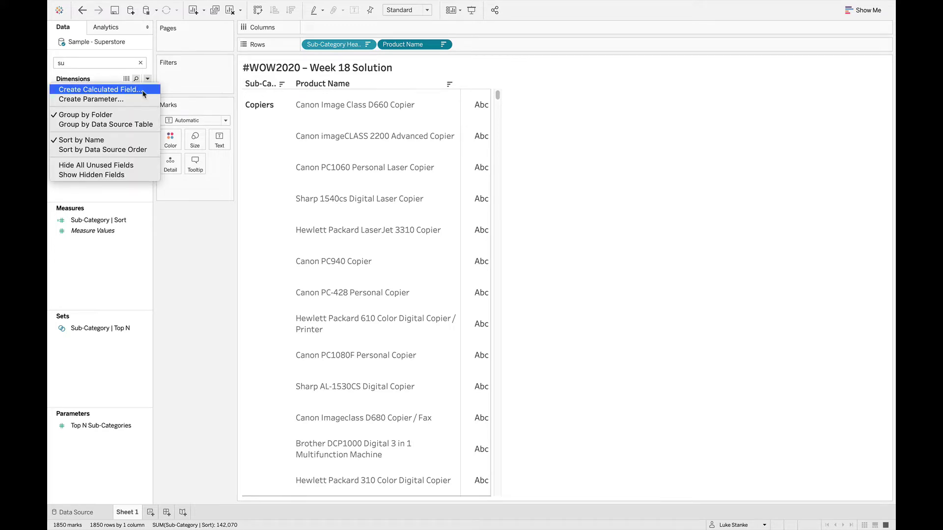
pyautogui.click(143, 91)
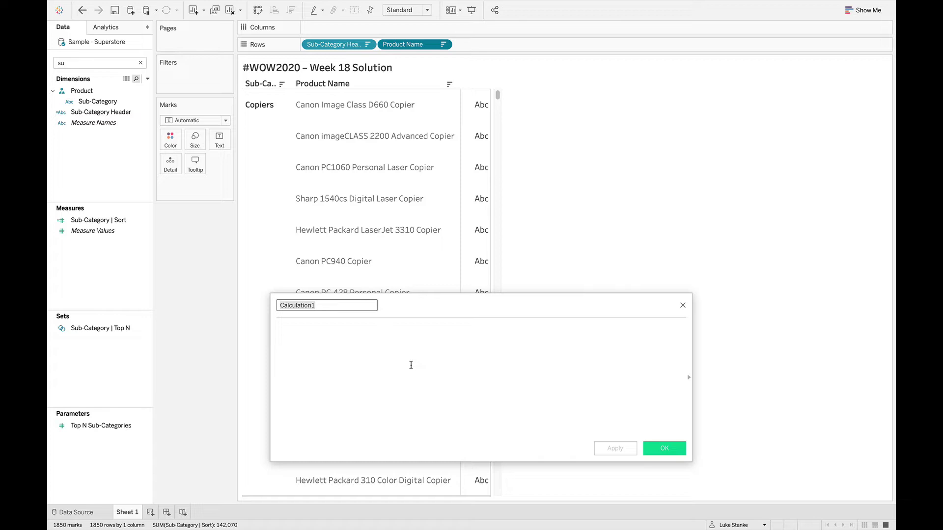
pyautogui.write('Product Sort')
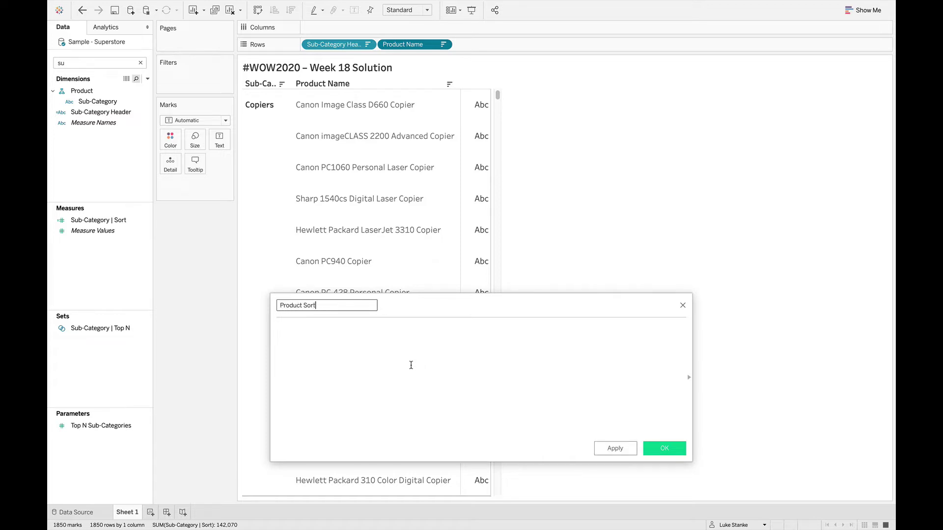
pyautogui.click(411, 364)
pyautogui.write('IND')
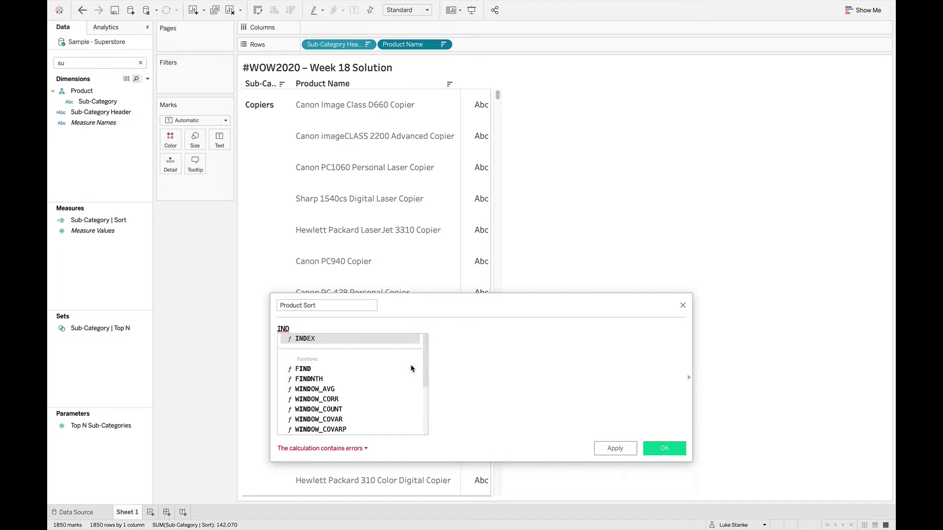
pyautogui.doubleClick(312, 306)
pyautogui.write('Index')
pyautogui.press('Tab')
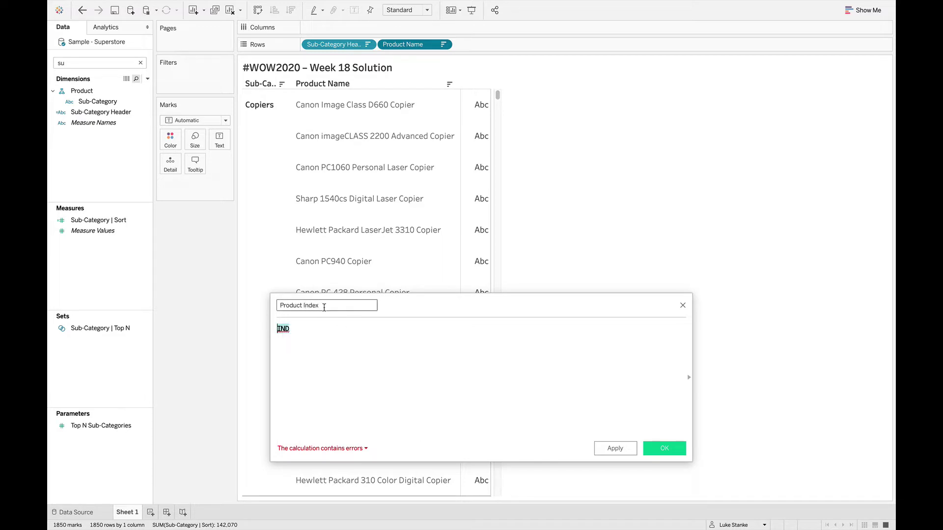
pyautogui.write('INDEX')
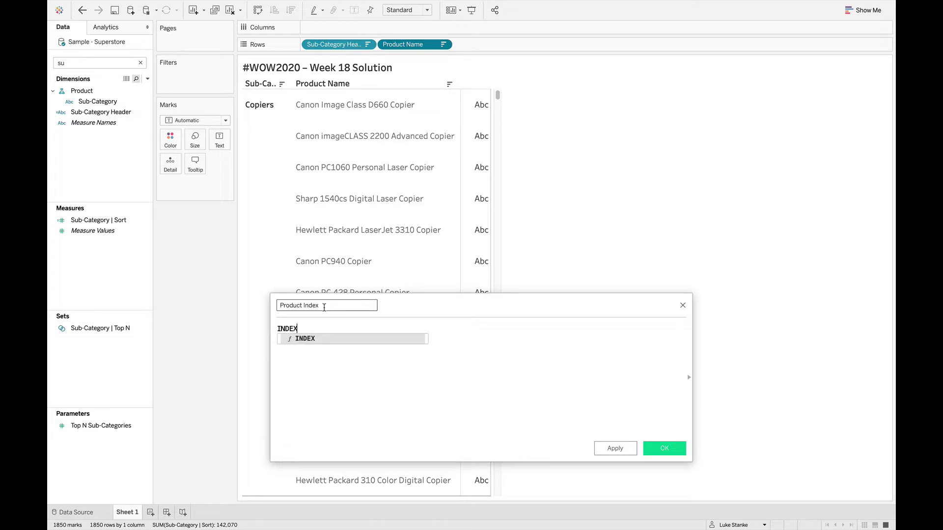
pyautogui.press('Return')
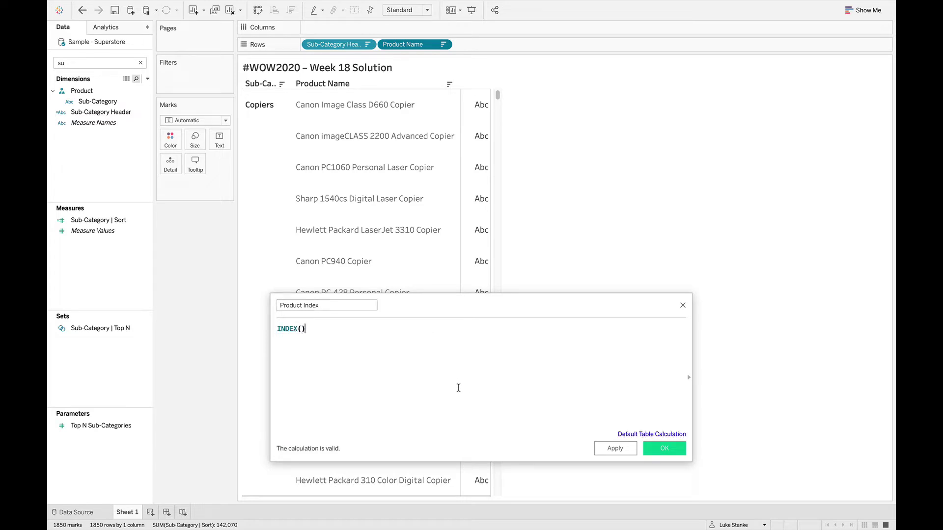
# Step: Set Product Index's default table calculation to compute using Product Name and save the calculated field
pyautogui.click(618, 434)
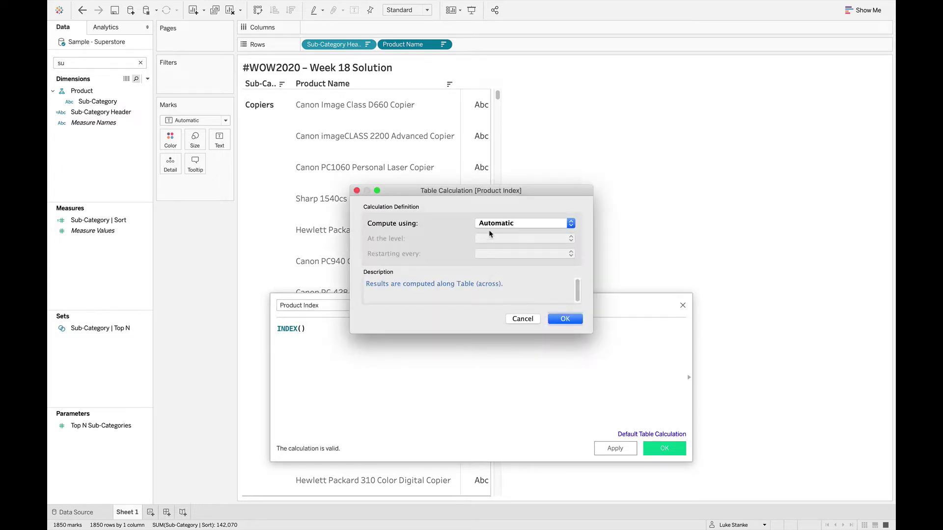
pyautogui.click(491, 225)
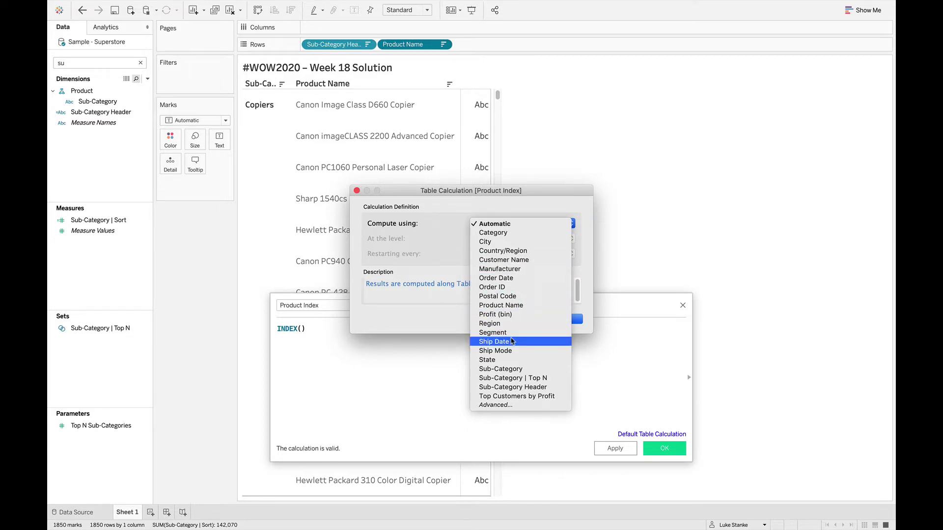
pyautogui.click(520, 307)
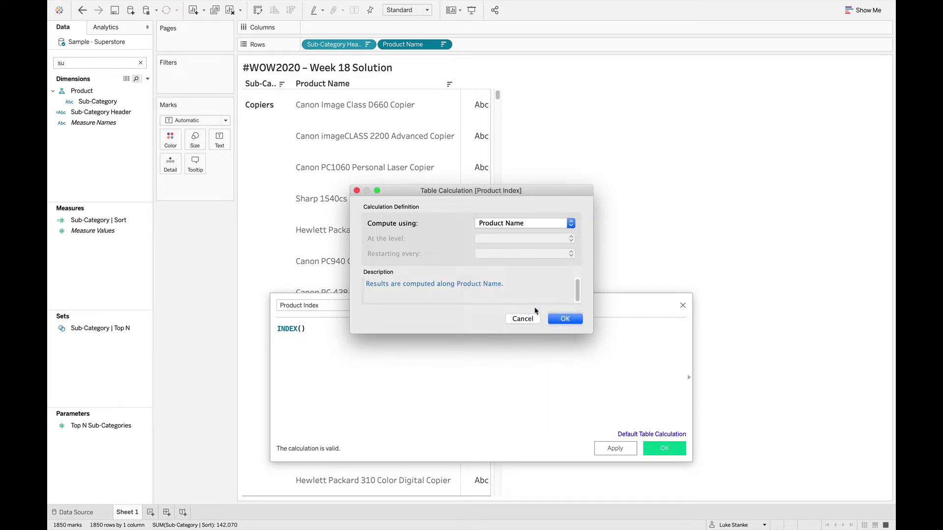
pyautogui.click(558, 319)
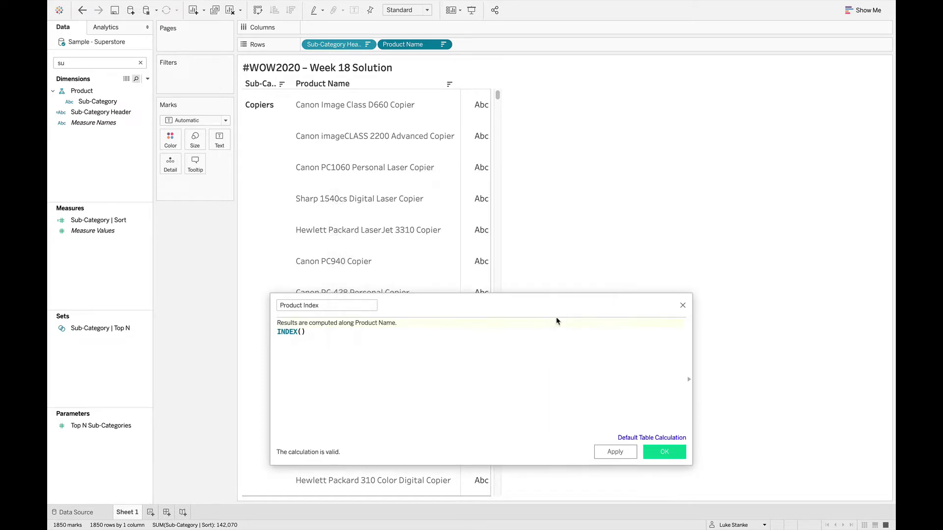
pyautogui.click(664, 448)
# Step: Search the data fields for "prod" and place Product Index on Columns
pyautogui.click(62, 64)
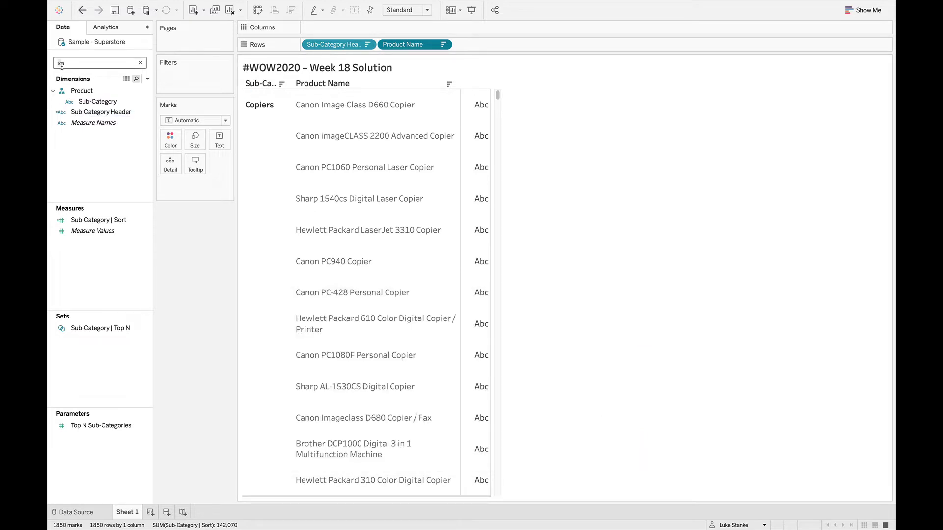
pyautogui.press('BackSpace')
pyautogui.press('BackSpace')
pyautogui.write('prod')
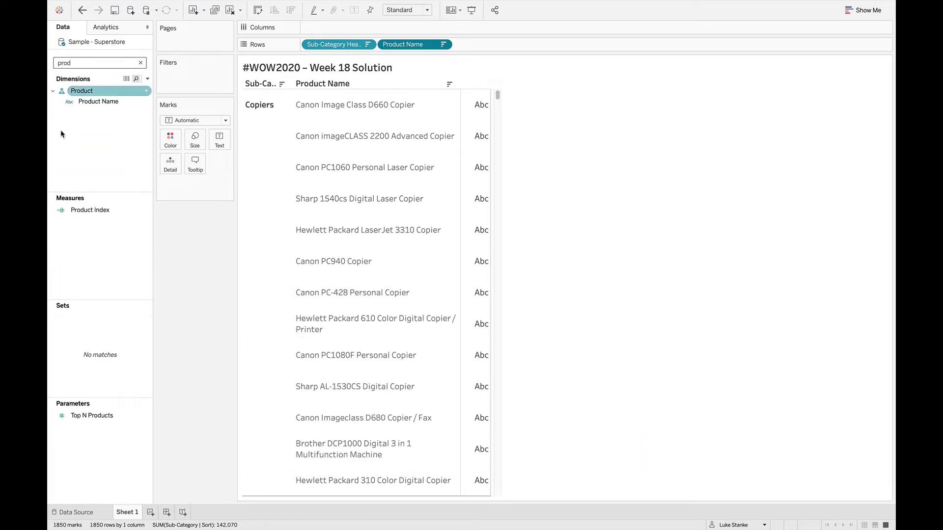
pyautogui.click(82, 211)
pyautogui.moveTo(81, 211); pyautogui.dragTo(474, 27)
pyautogui.rightClick(479, 44)
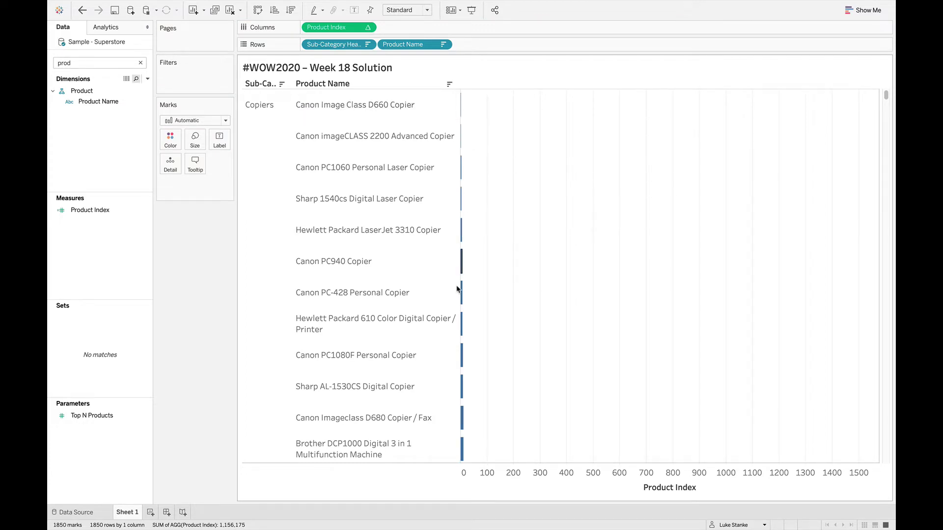
# Step: Inspect Product Index's table calculation settings and check how the numbering runs across the Copiers and Phones sub-categories
pyautogui.rightClick(350, 26)
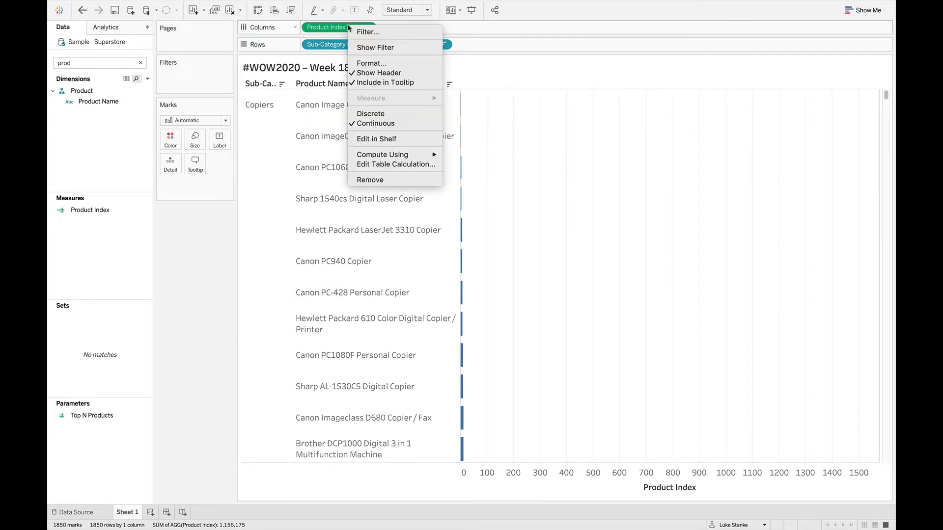
pyautogui.click(397, 164)
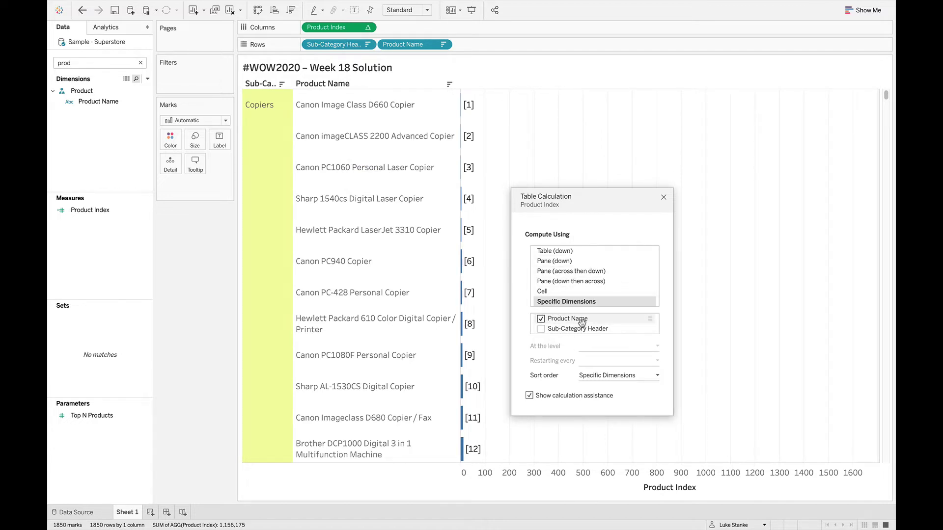
pyautogui.scroll(-5, 390, 314)
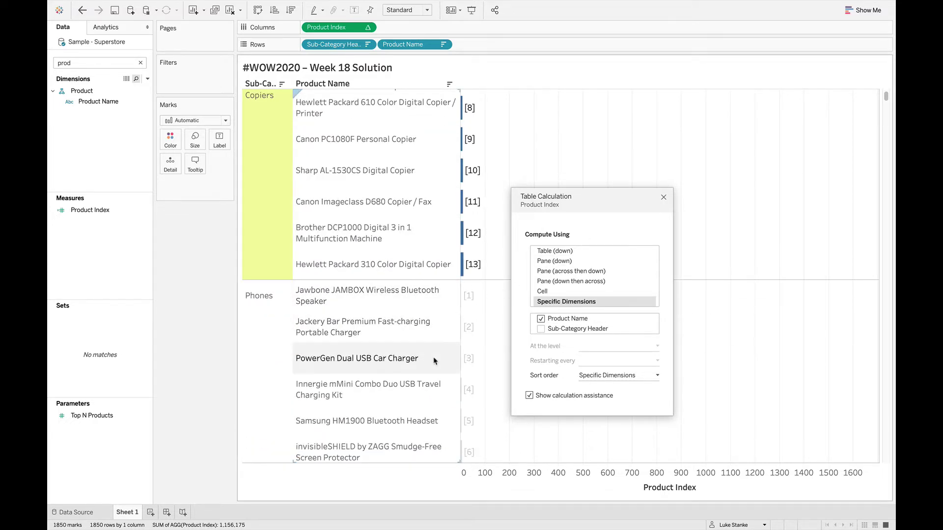
pyautogui.scroll(-2, 459, 408)
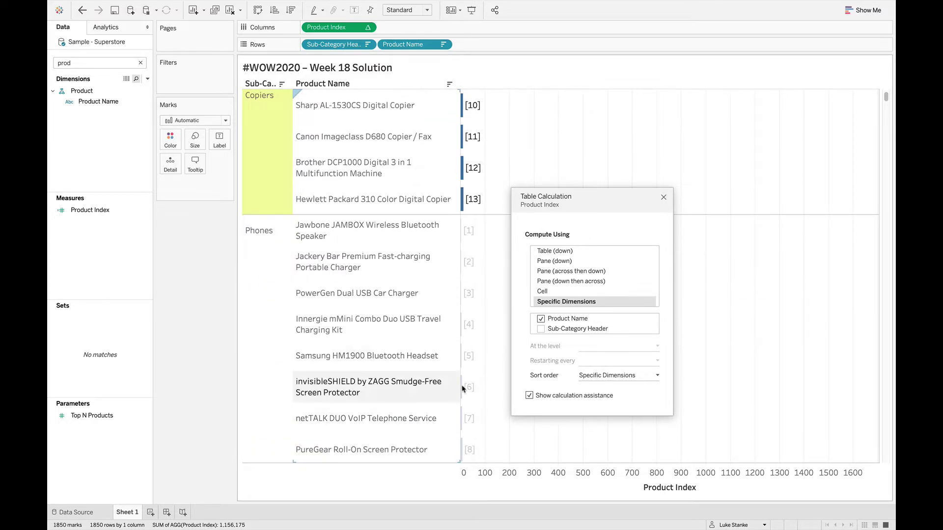
pyautogui.scroll(-2, 459, 407)
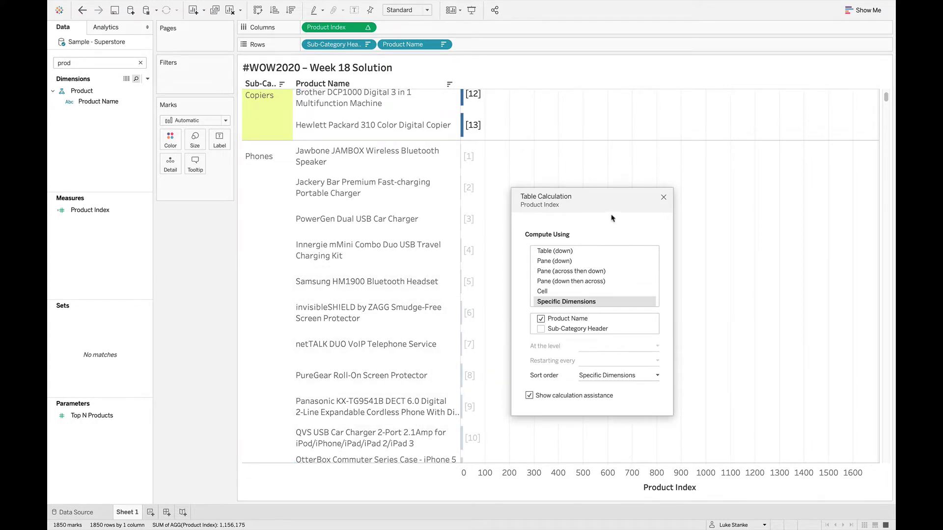
pyautogui.click(663, 197)
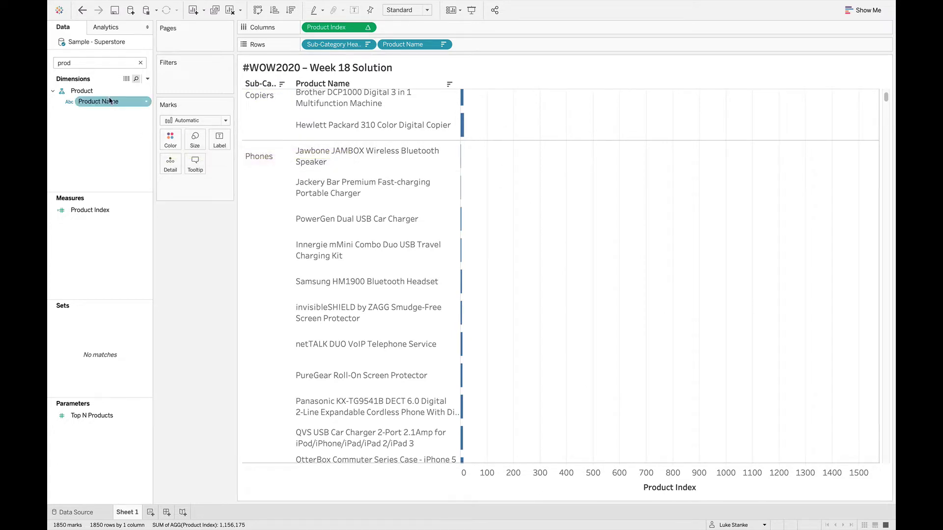
# Step: Start a new calculated field named Product Sort
pyautogui.click(148, 79)
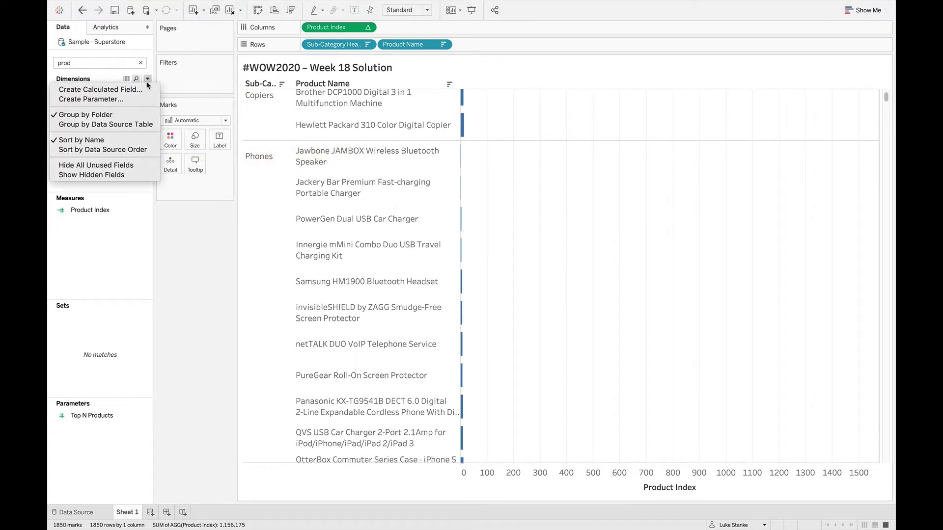
pyautogui.click(146, 89)
pyautogui.write('P')
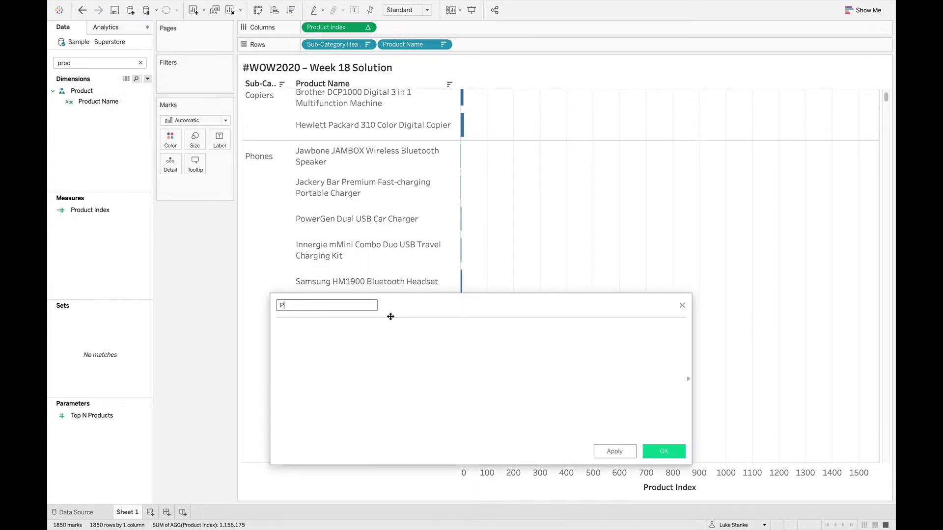
pyautogui.write('roduct Sort')
pyautogui.press('Tab')
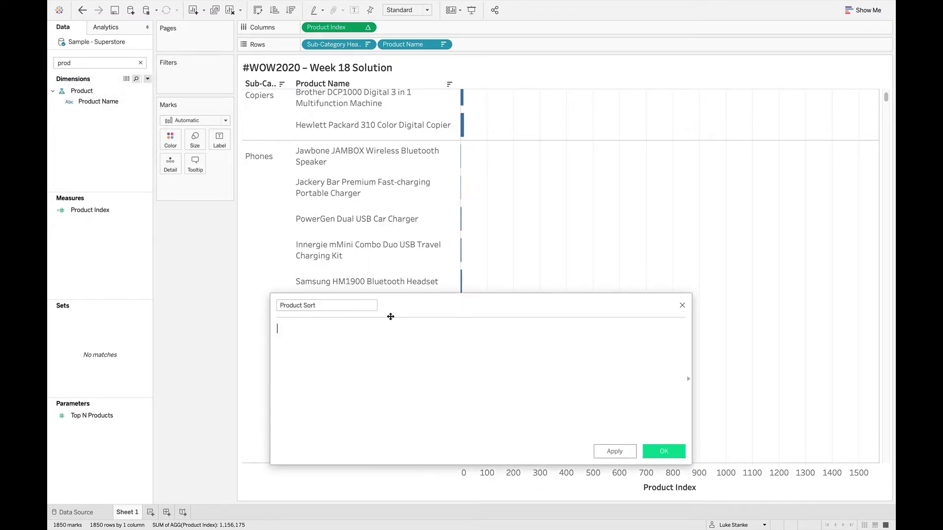
# Step: Enter the condition IF [Product Index] > [Top N Products] in the Product Sort formula
pyautogui.write('IF Prod')
pyautogui.press('Return')
pyautogui.write('> Top')
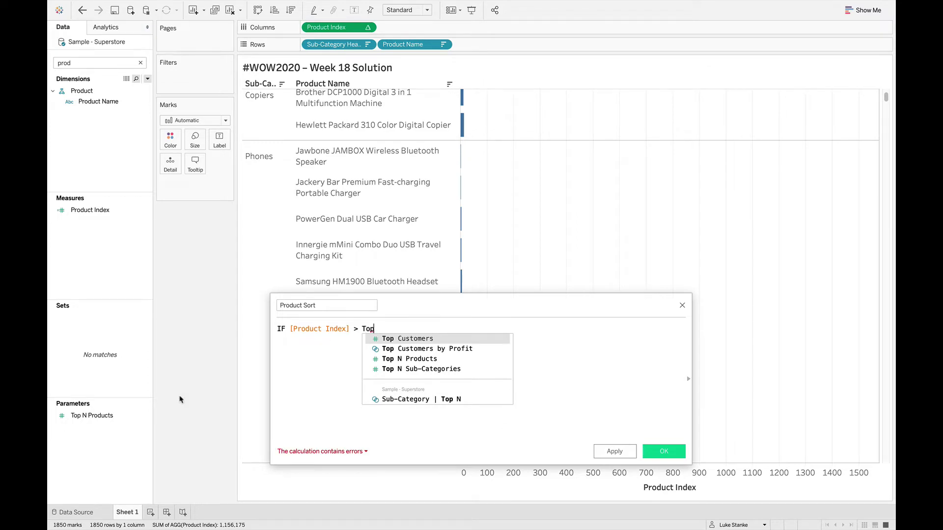
pyautogui.moveTo(114, 417); pyautogui.dragTo(400, 347)
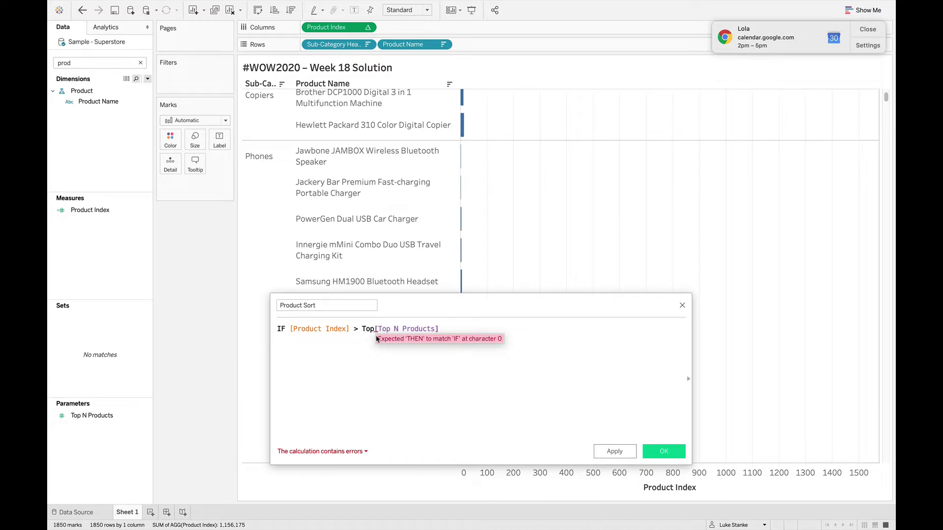
pyautogui.press('BackSpace')
pyautogui.press('BackSpace')
pyautogui.press('BackSpace')
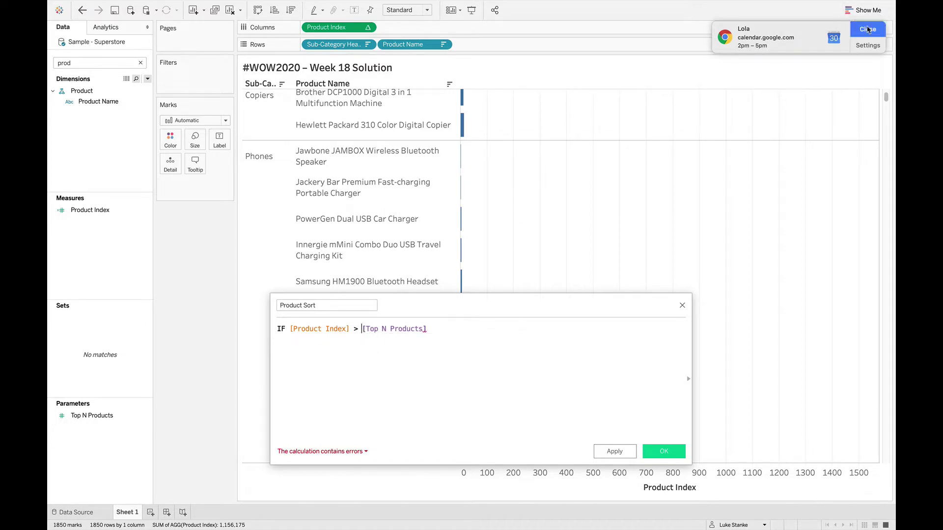
pyautogui.click(868, 30)
pyautogui.click(488, 339)
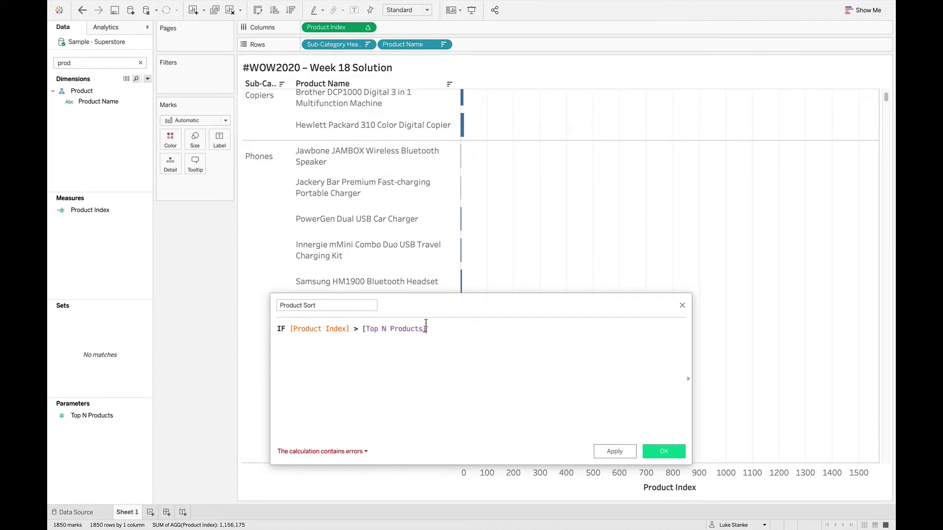
# Step: Add the line THEN [Top N Products] + 1 to the Product Sort formula
pyautogui.press('Return')
pyautogui.write('THEN ')
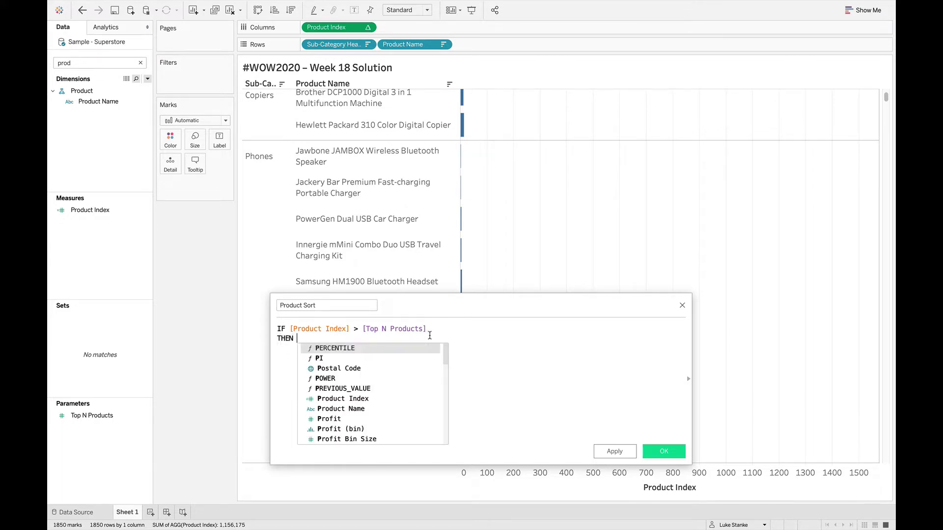
pyautogui.write('Prod')
pyautogui.press('BackSpace')
pyautogui.press('BackSpace')
pyautogui.press('BackSpace')
pyautogui.press('BackSpace')
pyautogui.write('TOp')
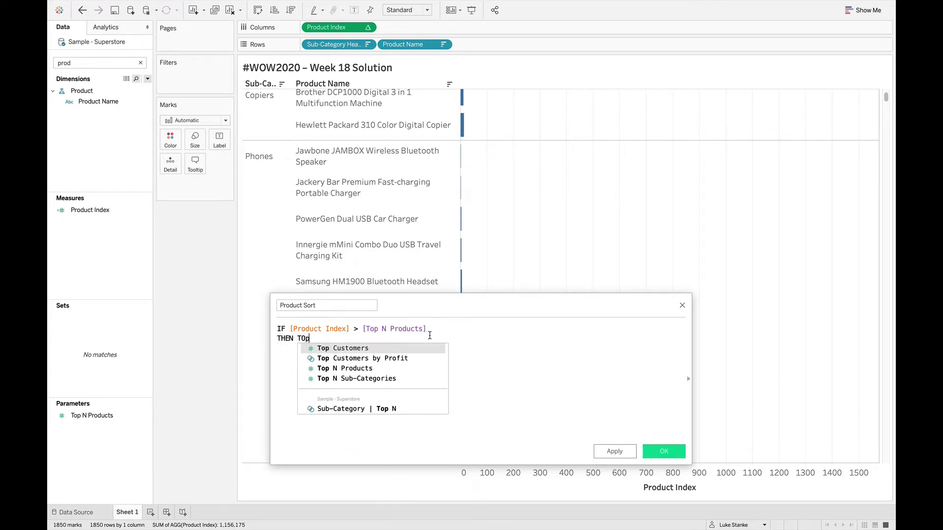
pyautogui.press('Down')
pyautogui.press('Down')
pyautogui.press('Return')
pyautogui.write('+ 1')
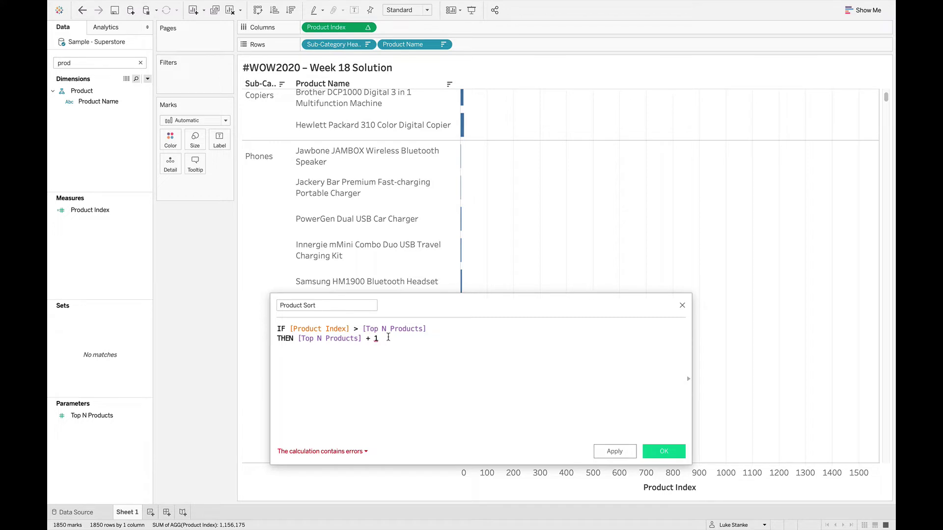
# Step: Complete the Product Sort formula with ELSE [Product Index] and END, and save the calculated field
pyautogui.press('Return')
pyautogui.write('ELSE Prod')
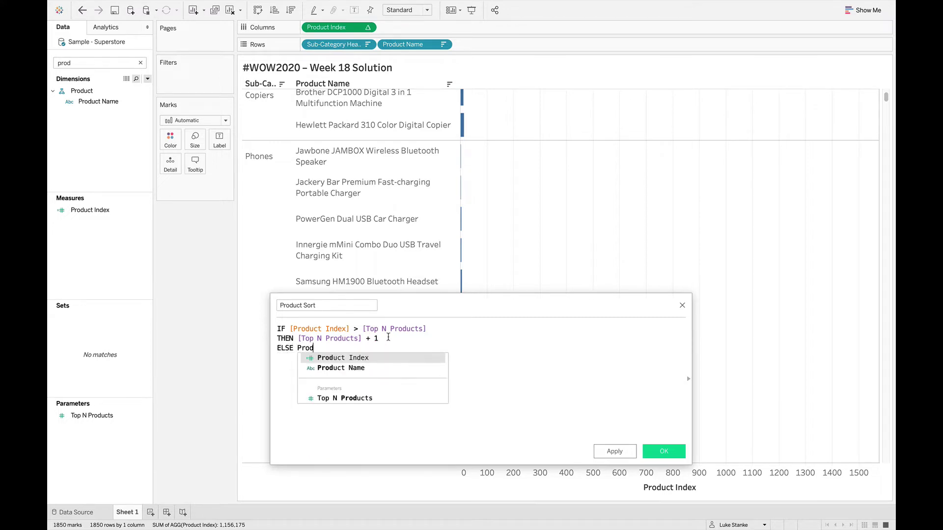
pyautogui.press('Return')
pyautogui.press('Return')
pyautogui.write('END')
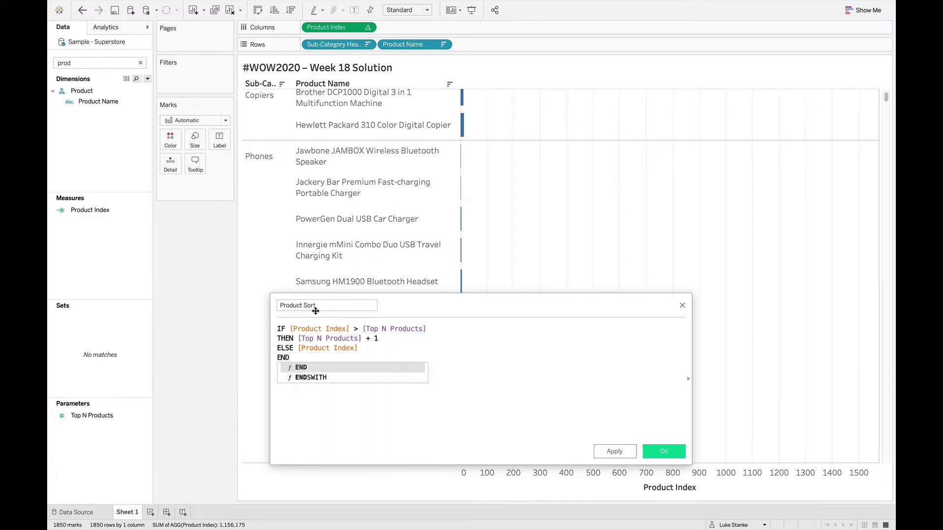
pyautogui.click(663, 450)
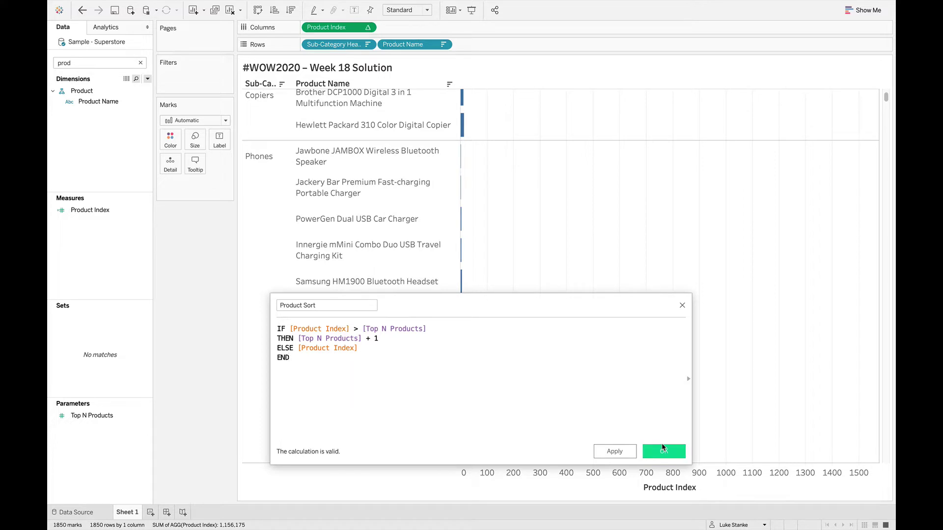
pyautogui.click(661, 448)
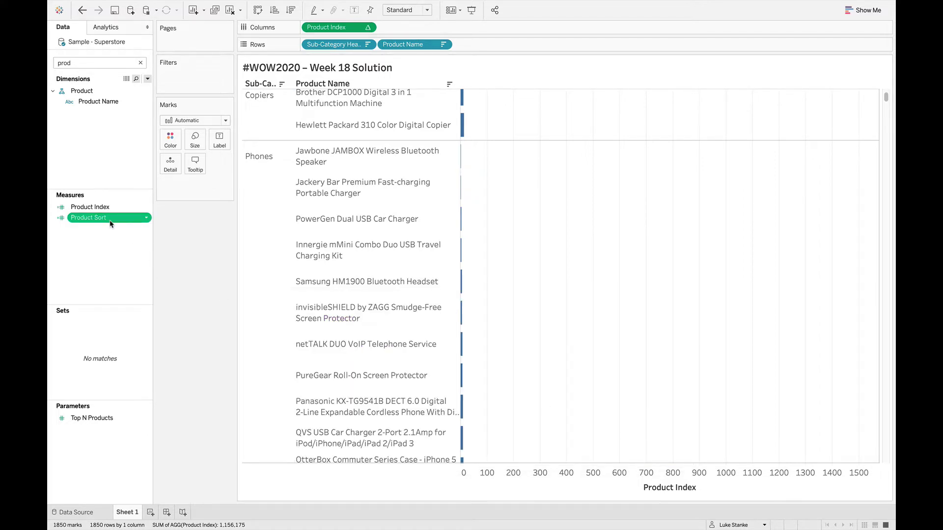
# Step: Add Product Sort to Rows as a discrete field between Sub-Category Header and Product Name
pyautogui.moveTo(105, 218); pyautogui.dragTo(540, 44)
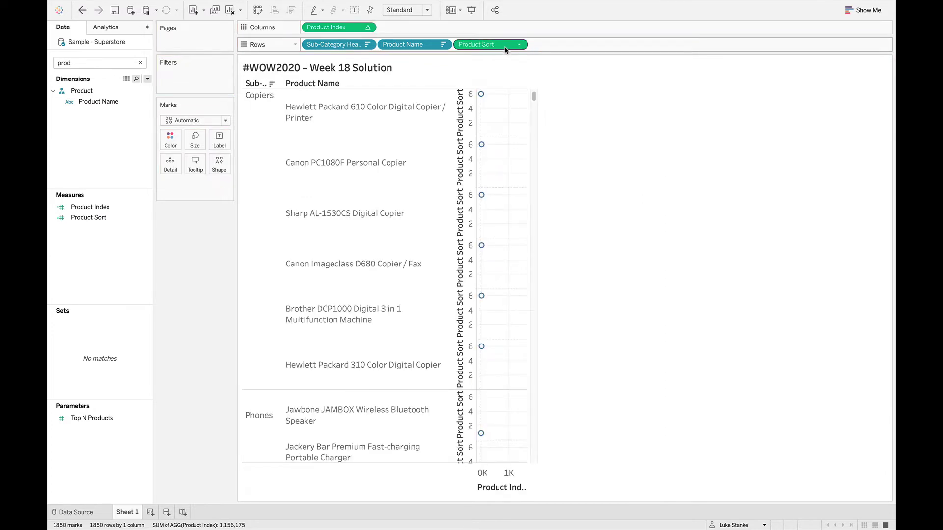
pyautogui.rightClick(508, 49)
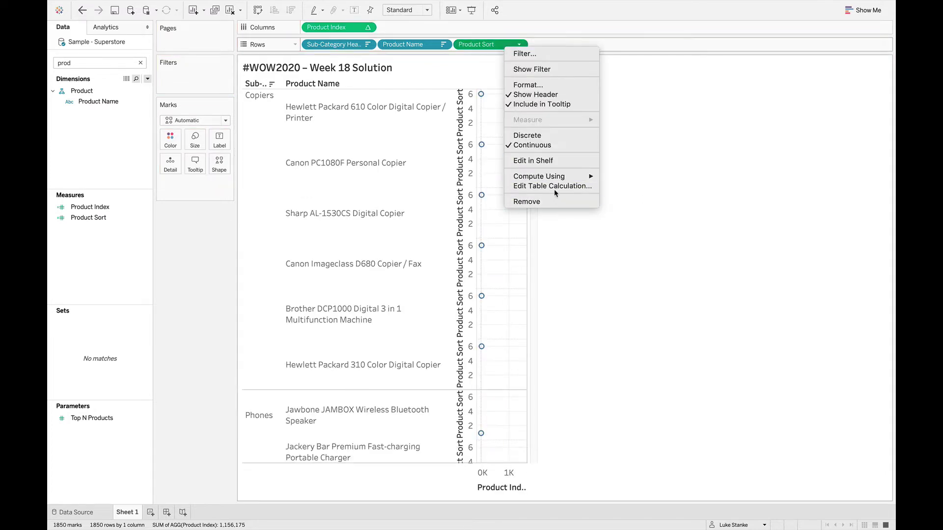
pyautogui.click(527, 136)
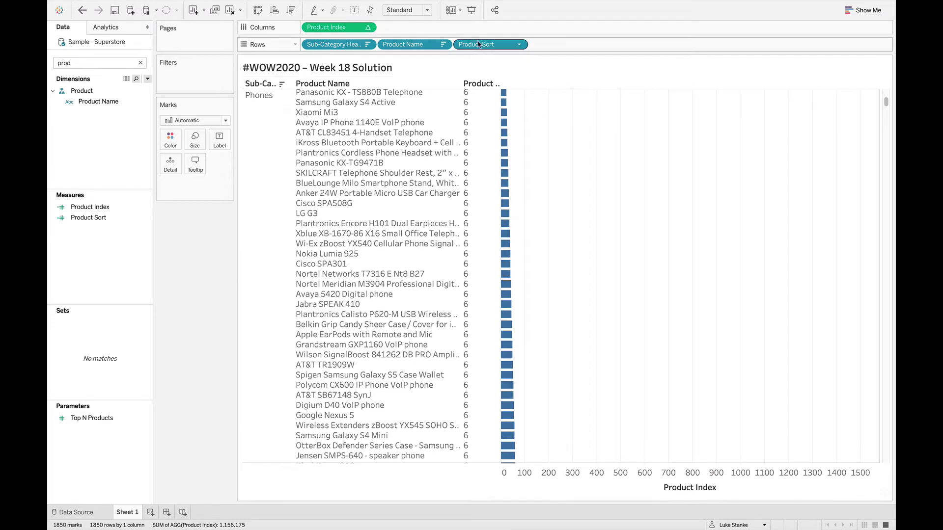
pyautogui.moveTo(479, 44); pyautogui.dragTo(388, 45)
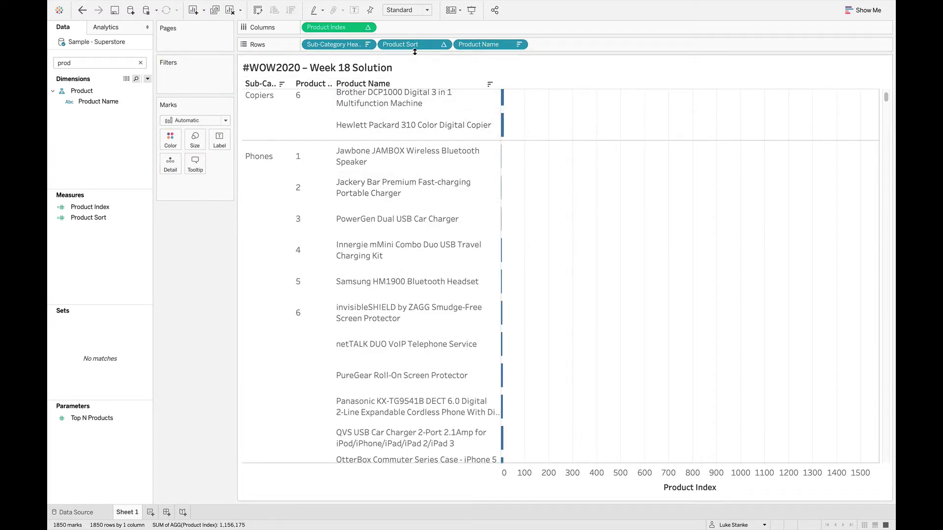
# Step: Remove Product Index from Columns and check the Product Sort numbering for the Copiers and Phones products
pyautogui.moveTo(331, 28); pyautogui.dragTo(221, 295)
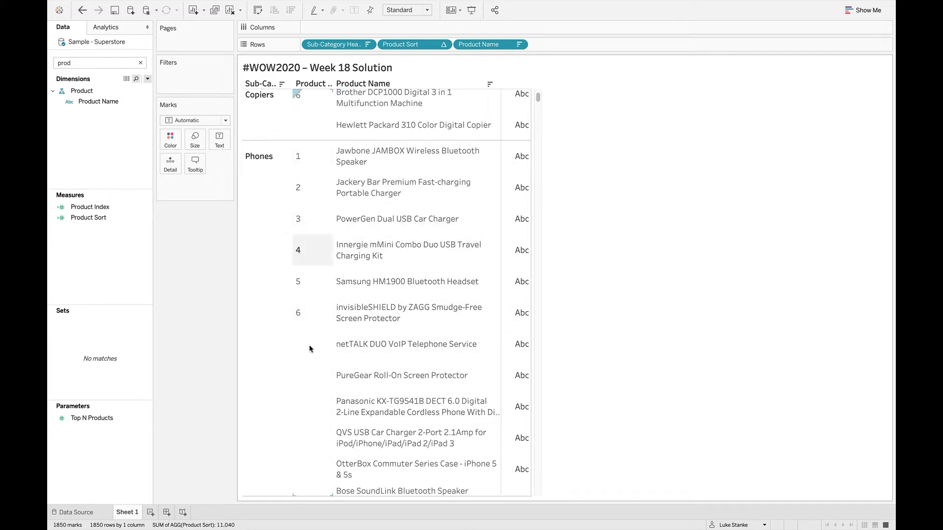
pyautogui.scroll(3, 317, 245)
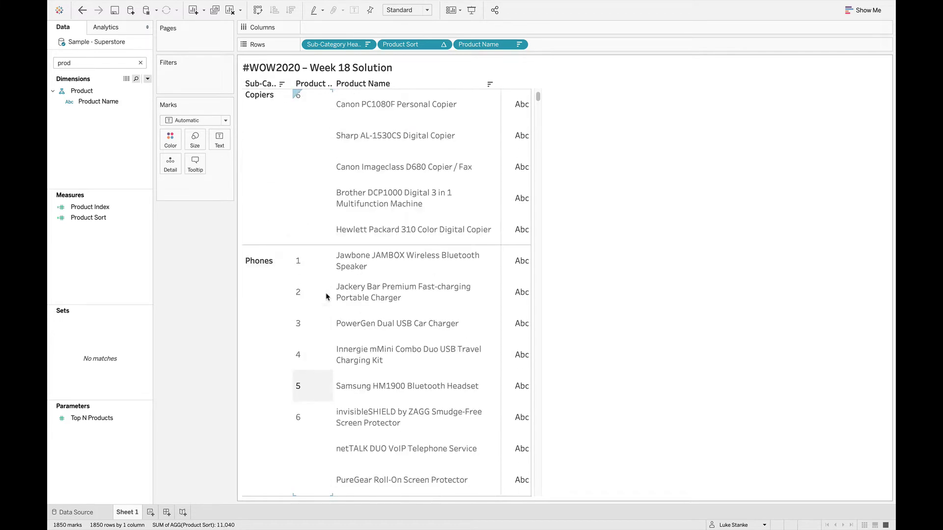
pyautogui.scroll(4, 317, 245)
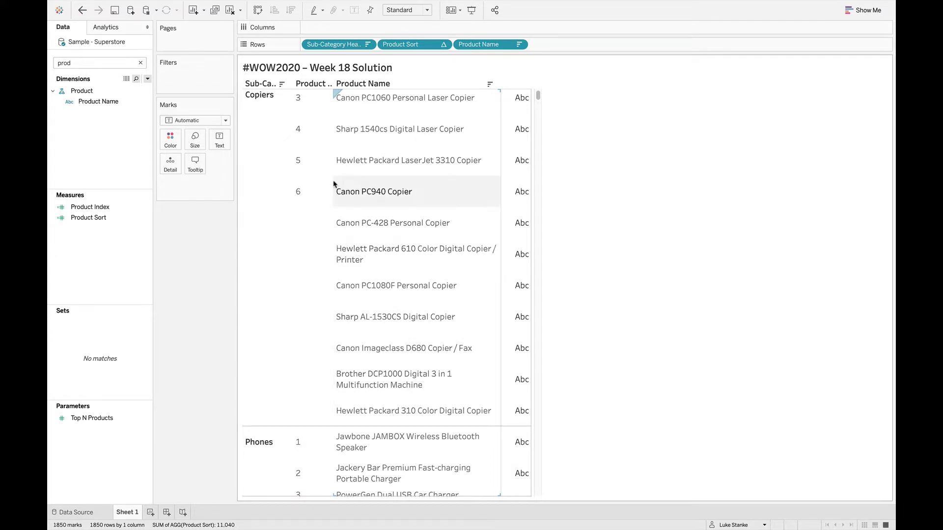
pyautogui.scroll(1, 360, 199)
pyautogui.scroll(1, 359, 202)
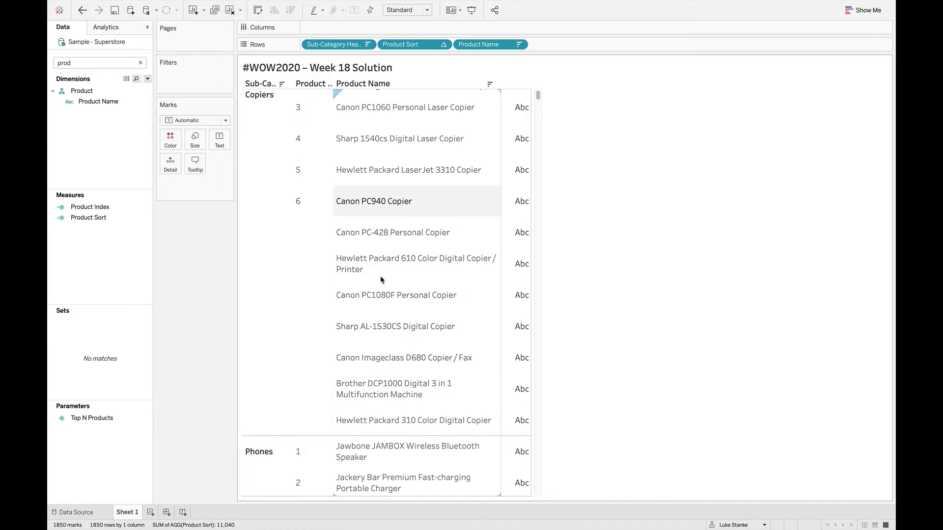
# Step: Create a calculated field named Product Row Label
pyautogui.click(147, 79)
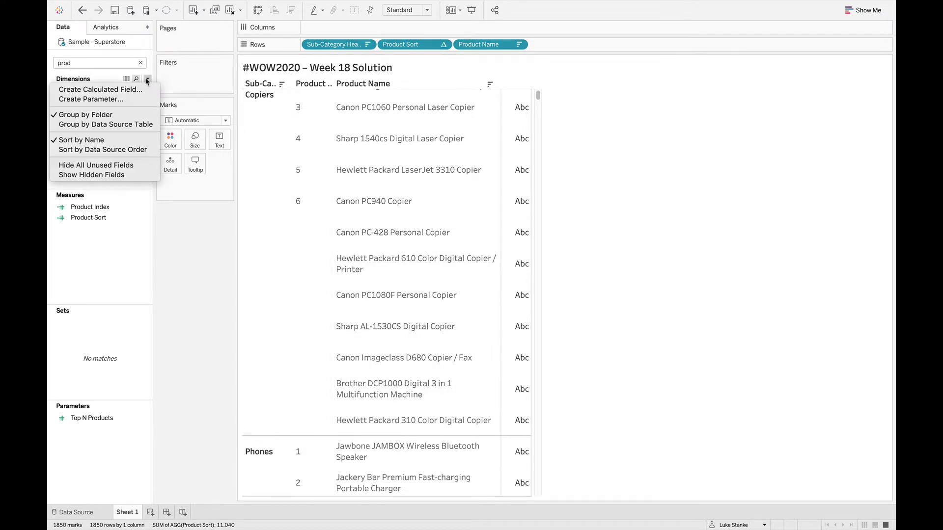
pyautogui.click(130, 89)
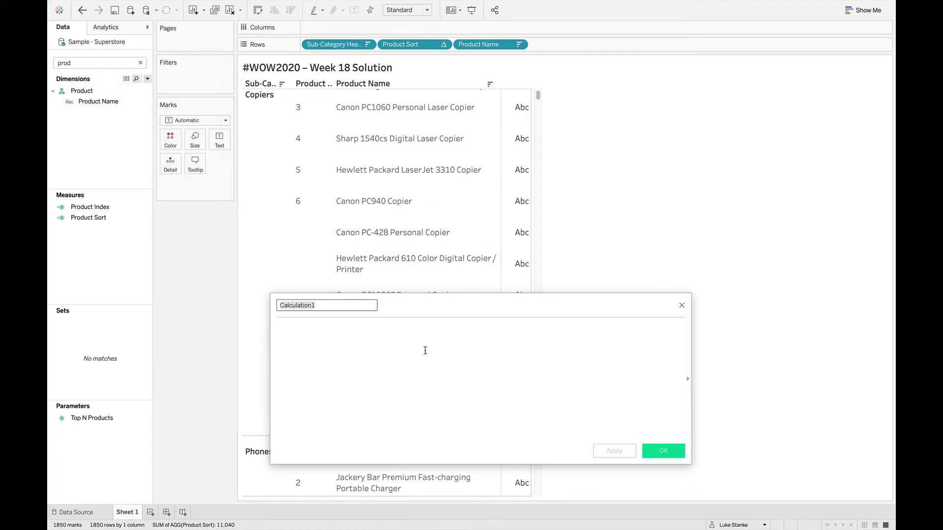
pyautogui.write(':rl]]]\\')
pyautogui.press('BackSpace')
pyautogui.press('BackSpace')
pyautogui.press('BackSpace')
pyautogui.press('BackSpace')
pyautogui.press('BackSpace')
pyautogui.press('BackSpace')
pyautogui.press('BackSpace')
pyautogui.write('{r')
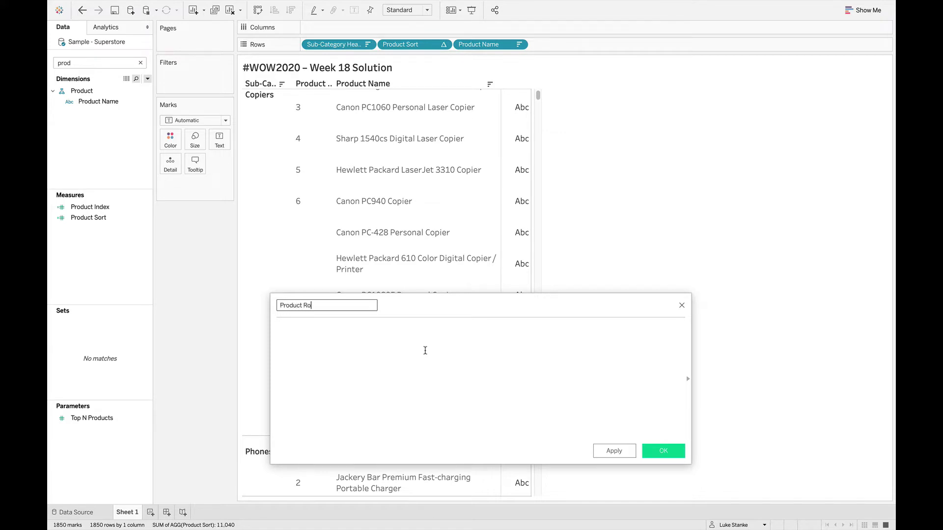
pyautogui.write('l')
pyautogui.press('Tab')
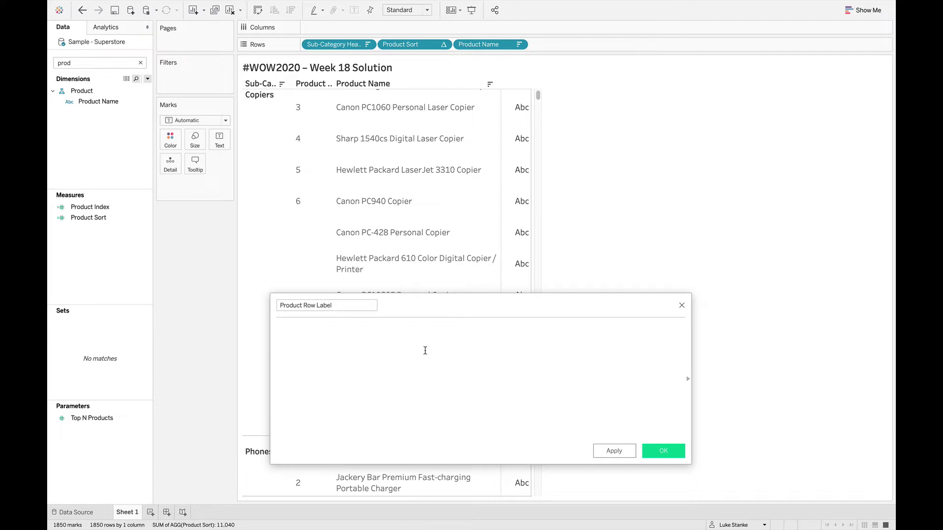
# Step: Start the Product Row Label formula with the condition IF [Product Index] <= [Top N Products]
pyautogui.write('IF')
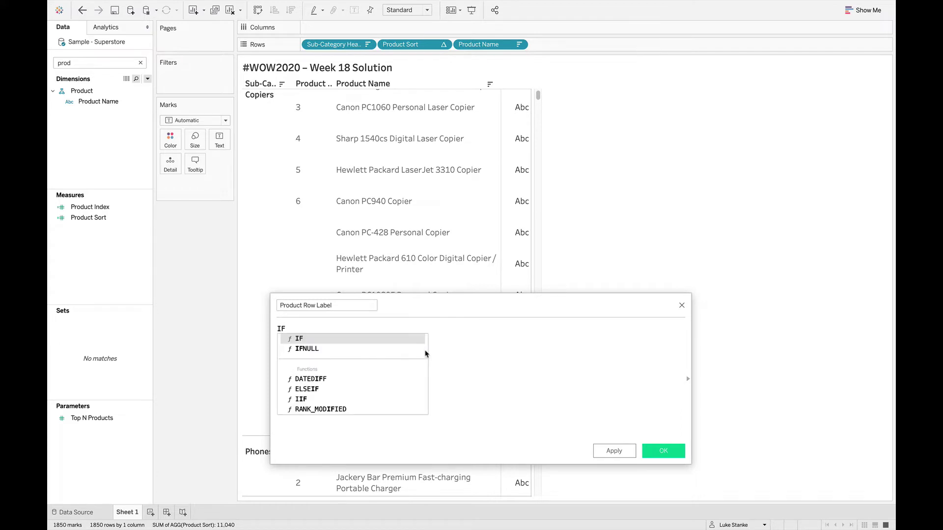
pyautogui.write(' [Prod')
pyautogui.press('Return')
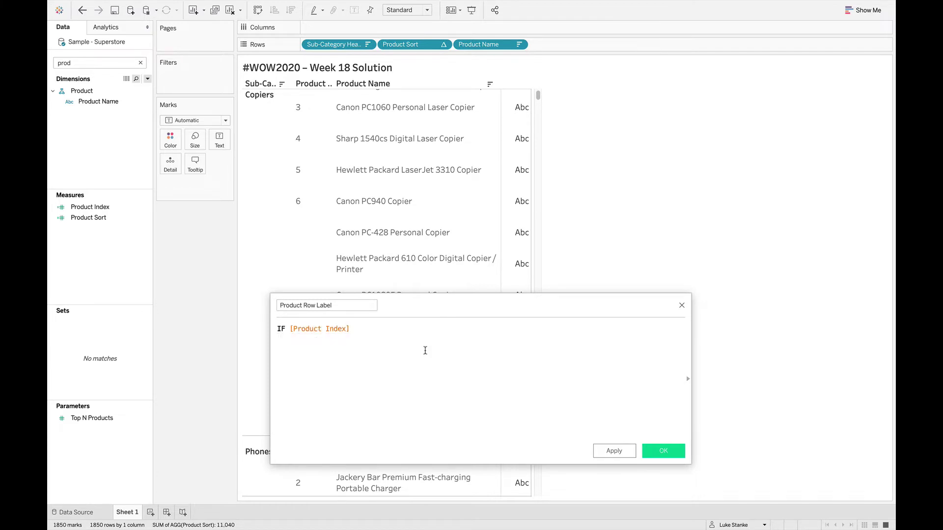
pyautogui.write('<= Top')
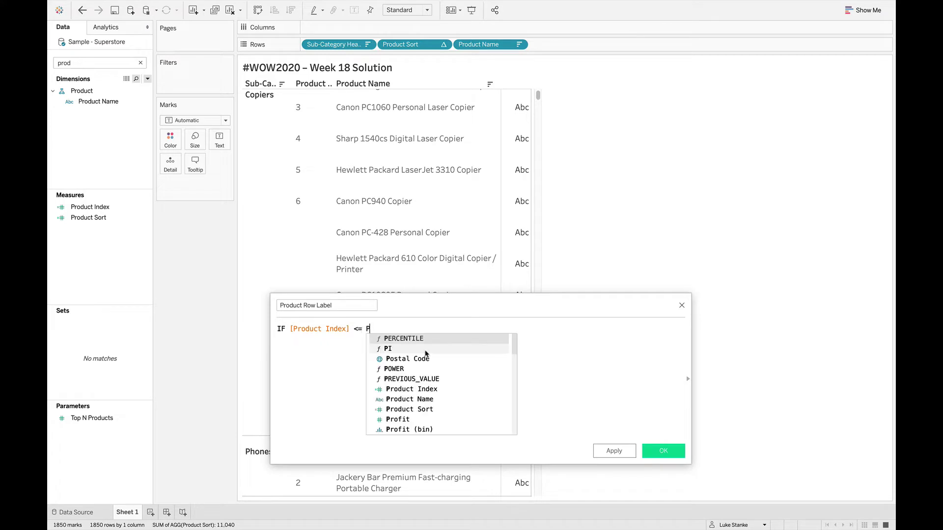
pyautogui.press('Down')
pyautogui.press('Down')
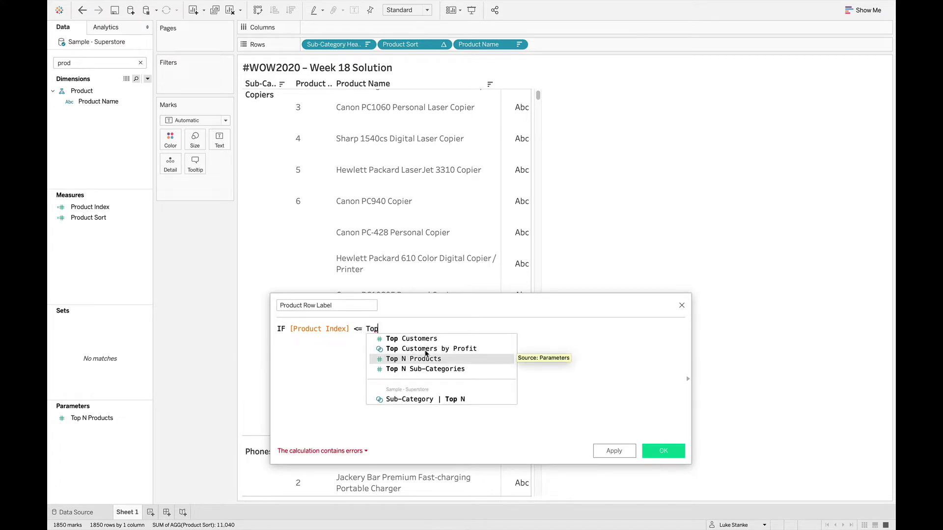
pyautogui.press('Return')
# Step: Add the line THEN ATTR([Product Name]) to the Product Row Label formula
pyautogui.press('Return')
pyautogui.write('THEN ')
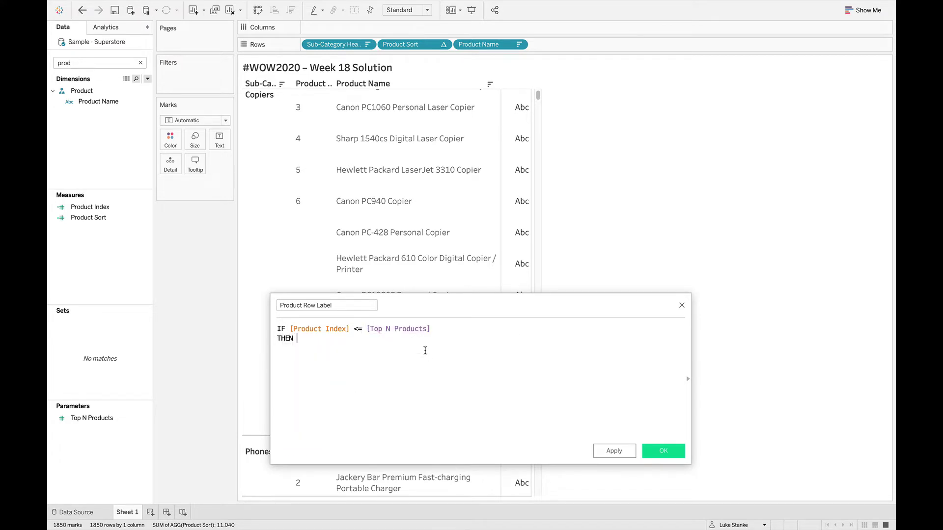
pyautogui.write('AT')
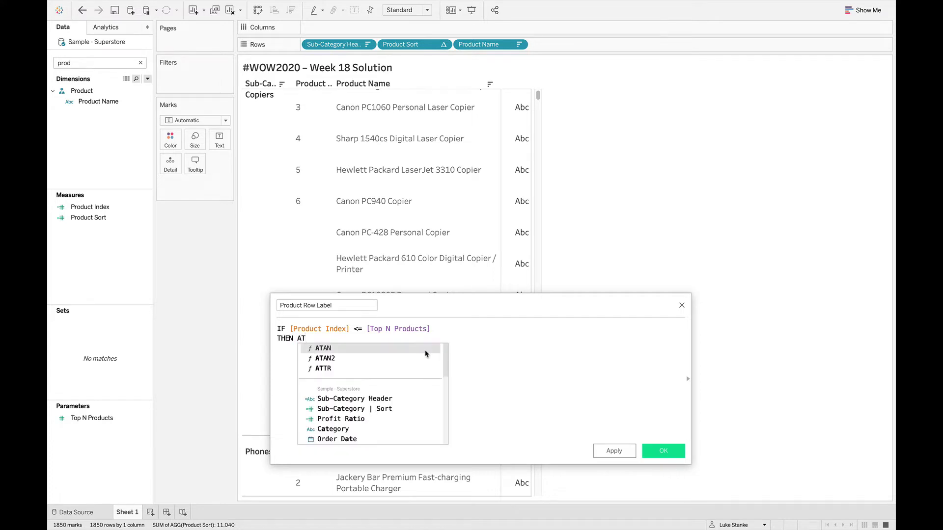
pyautogui.write('TR')
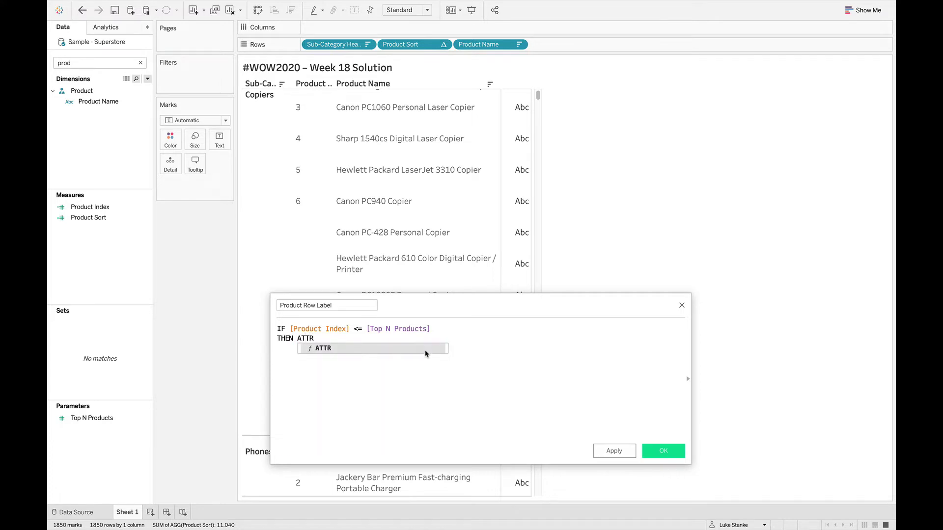
pyautogui.write('(')
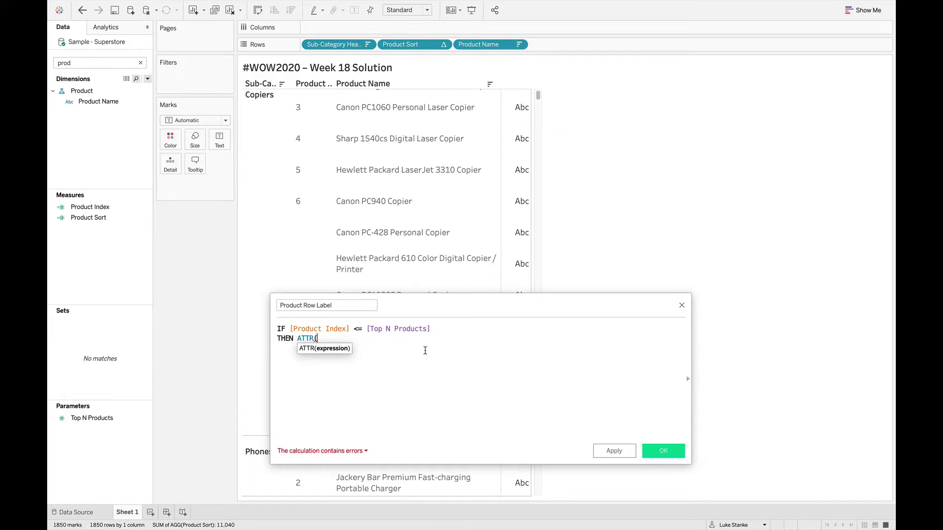
pyautogui.write('Pro')
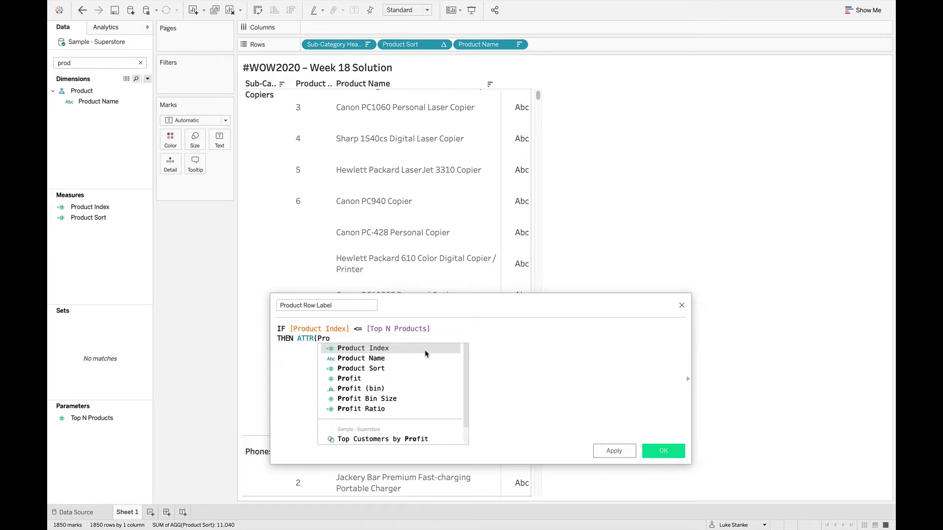
pyautogui.press('Down')
pyautogui.press('Return')
pyautogui.write(')')
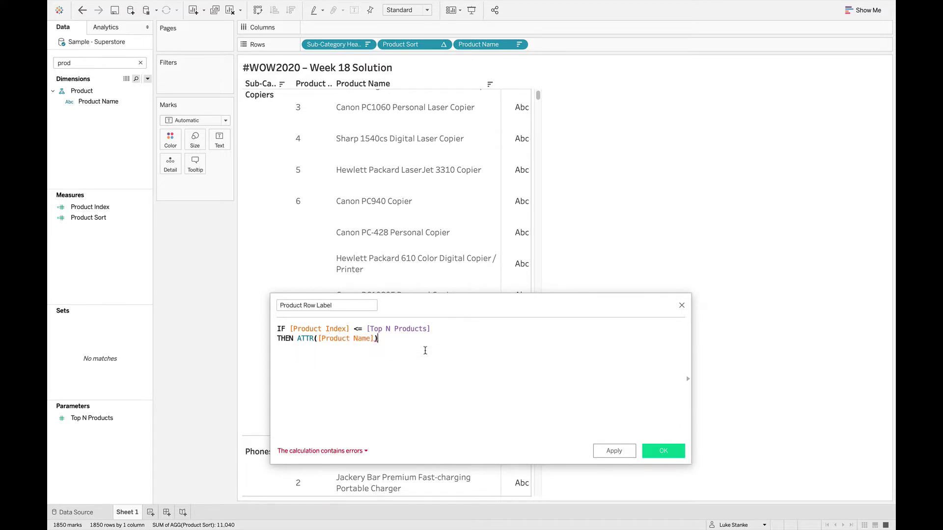
# Step: Complete the Product Row Label formula with ELSE "All Others" and END, and save the calculated field
pyautogui.press('Return')
pyautogui.write('ELSE')
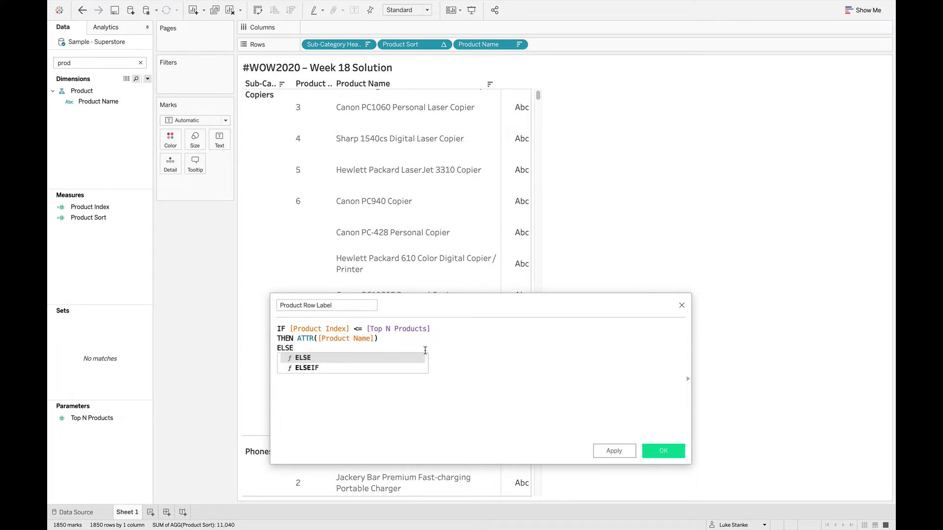
pyautogui.write(' "All ')
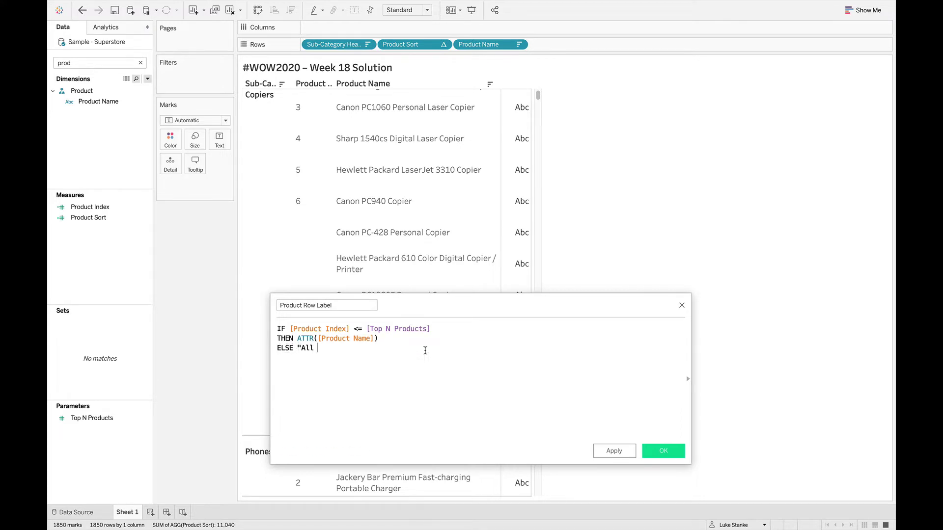
pyautogui.write('Others"')
pyautogui.press('Return')
pyautogui.write('END')
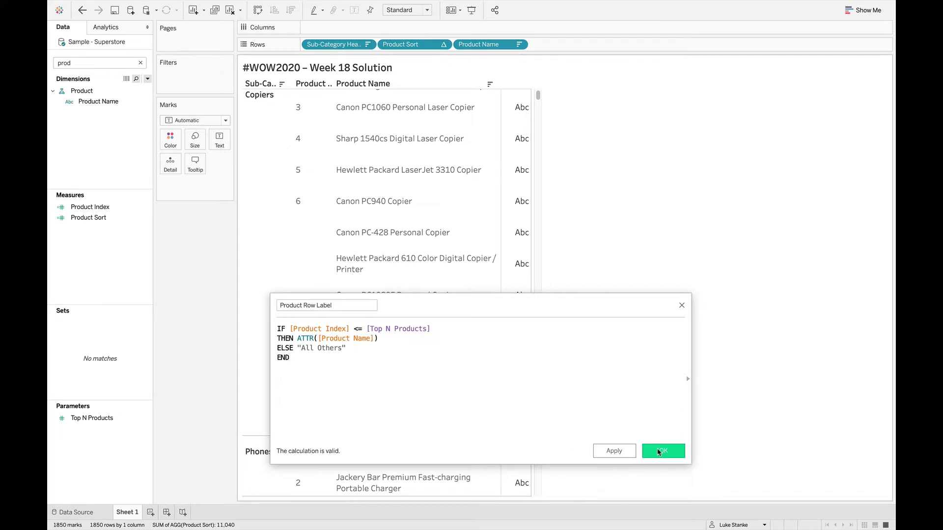
pyautogui.click(659, 451)
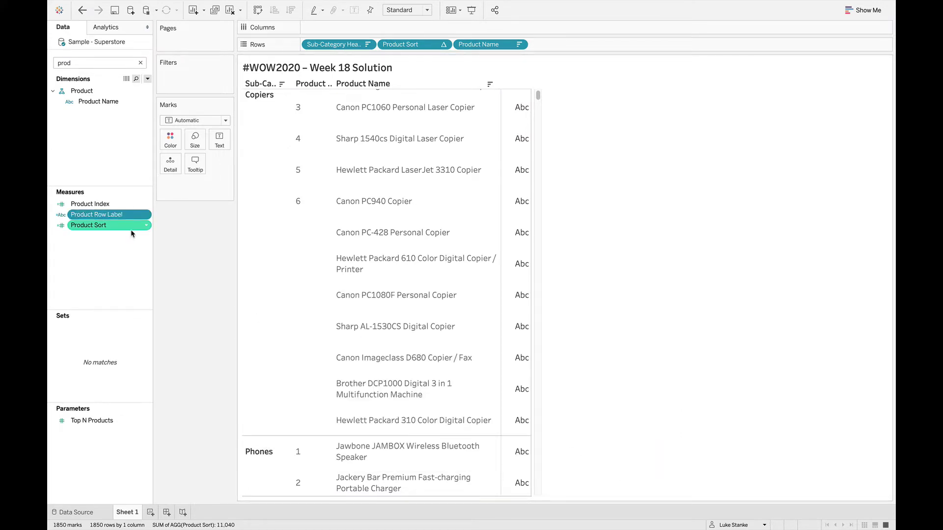
# Step: Add Product Row Label to Rows after Product Name, and hide the headers of Product Name and Product Sort
pyautogui.moveTo(112, 215); pyautogui.dragTo(565, 49)
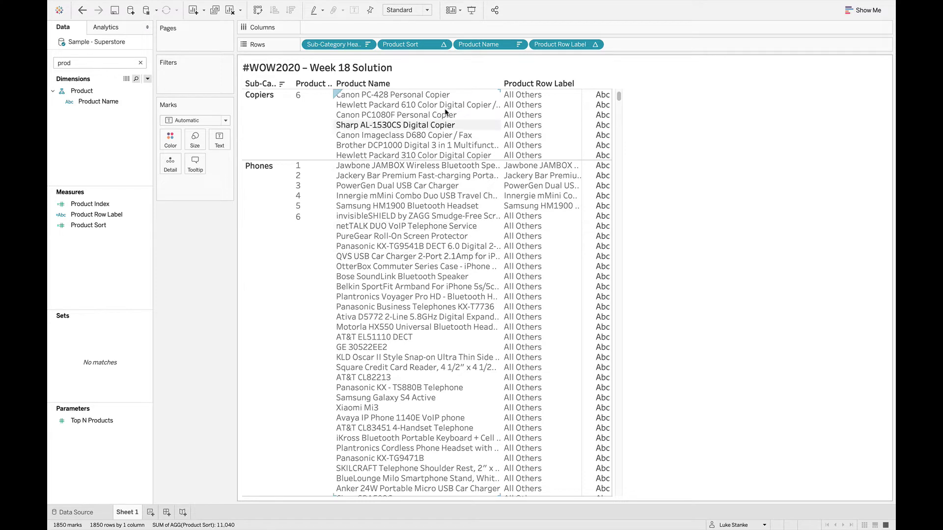
pyautogui.rightClick(484, 44)
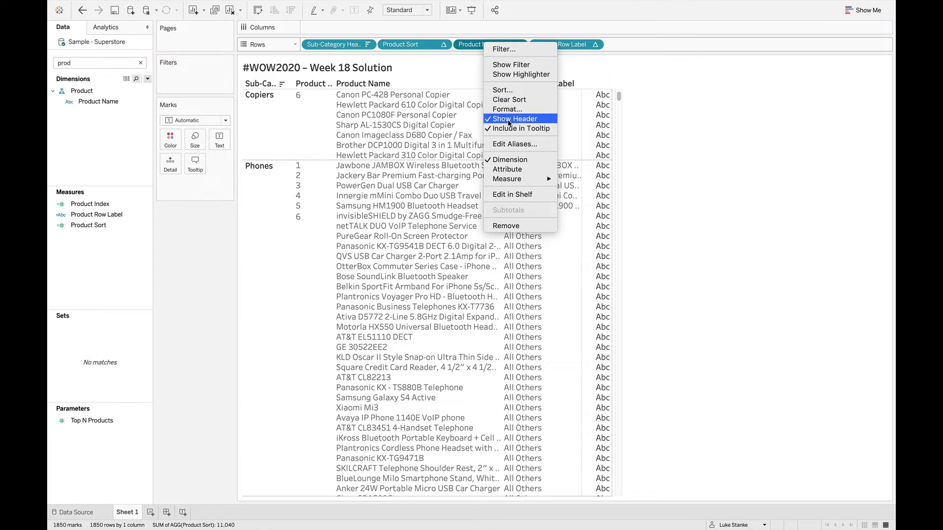
pyautogui.click(508, 122)
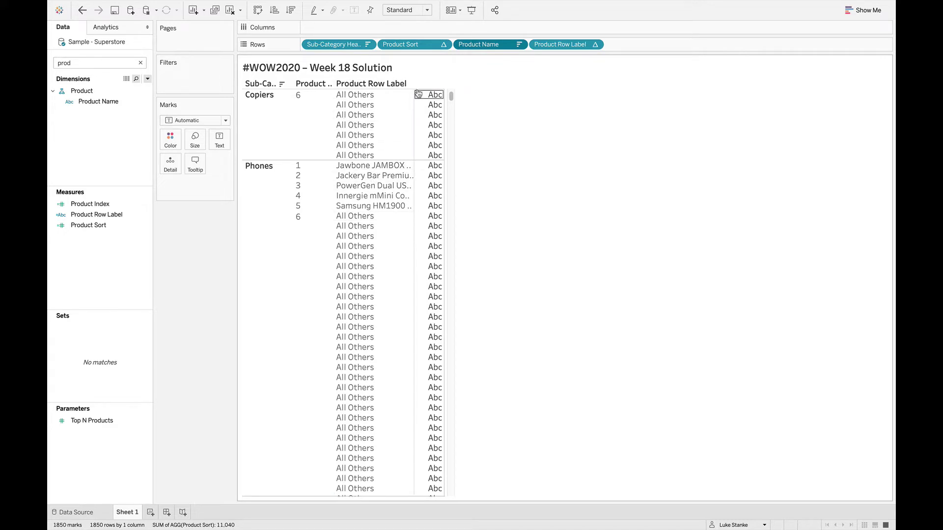
pyautogui.rightClick(396, 46)
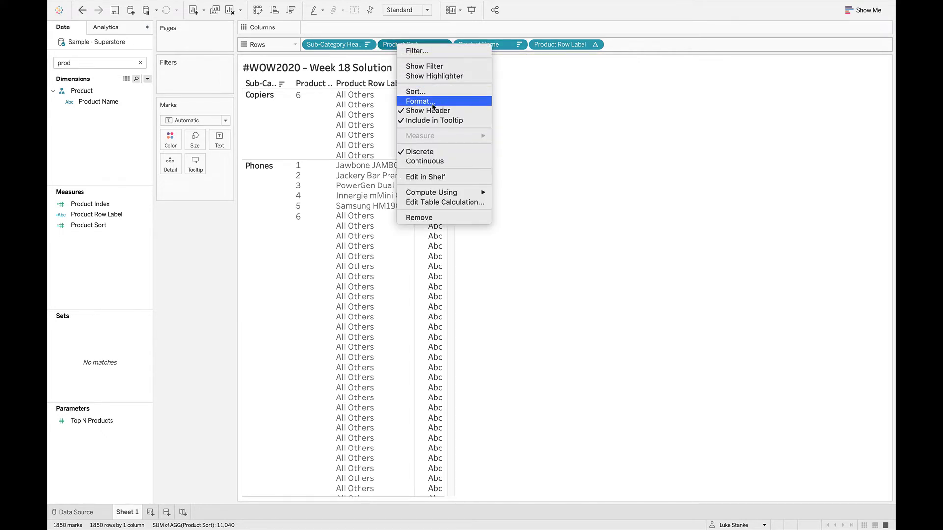
pyautogui.click(418, 110)
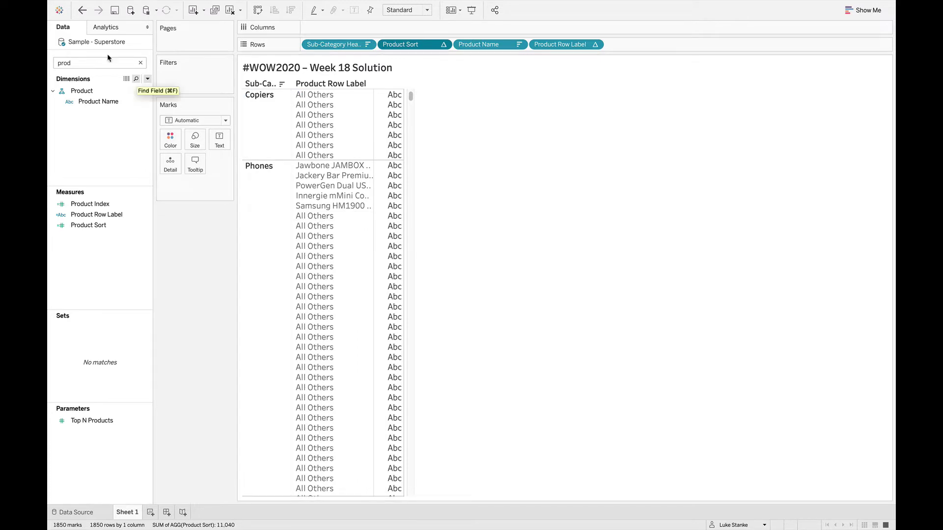
# Step: Create another calculated field named "product | tf"
pyautogui.click(148, 79)
pyautogui.click(100, 90)
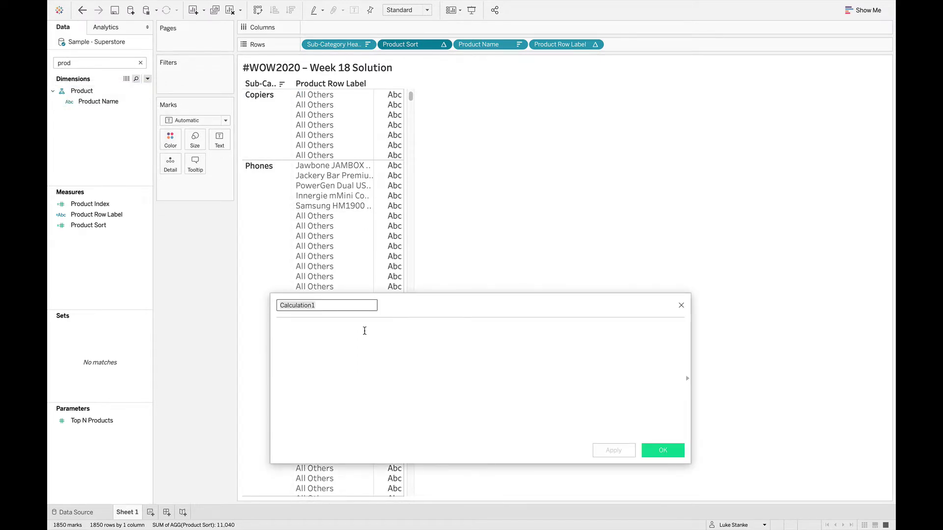
pyautogui.write('P')
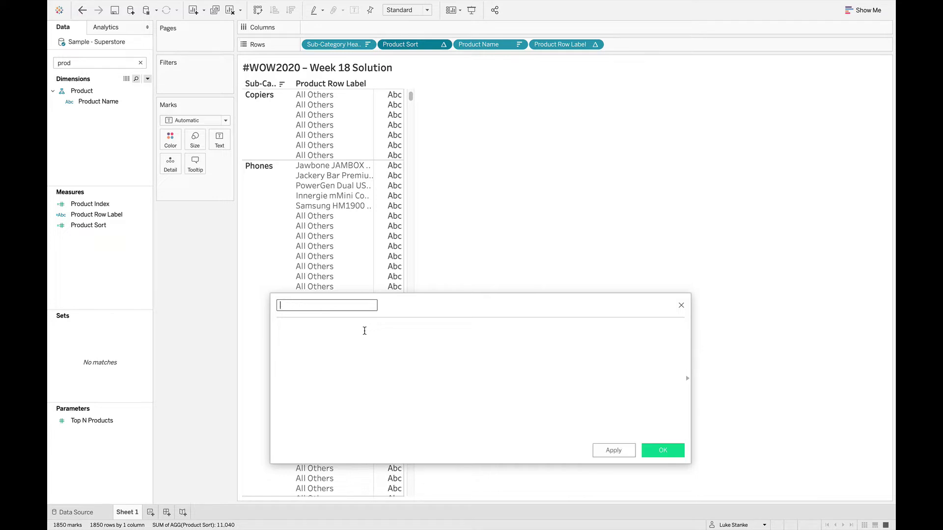
pyautogui.write('product | tf')
pyautogui.click(365, 331)
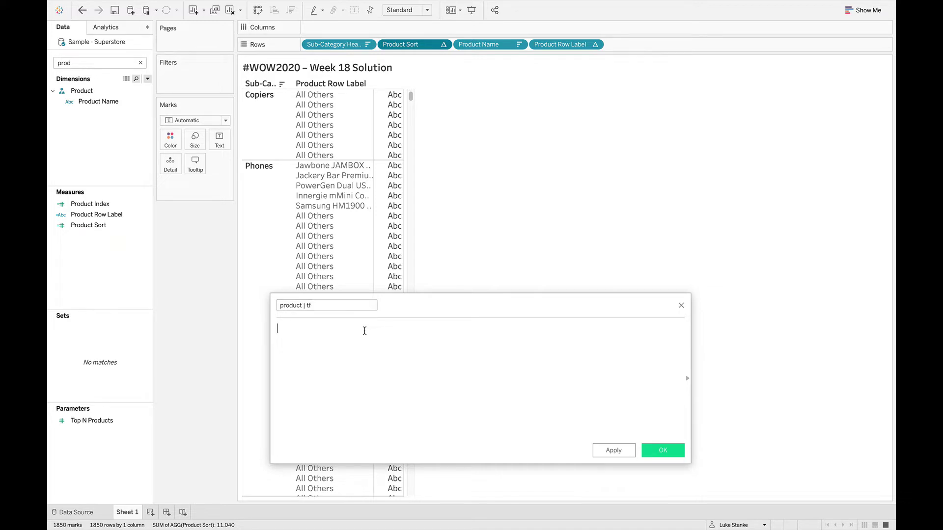
# Step: Set the "product | tf" formula to [Product Index] <= ([Top N Products] + 1) and save the calculated field
pyautogui.write('Prod')
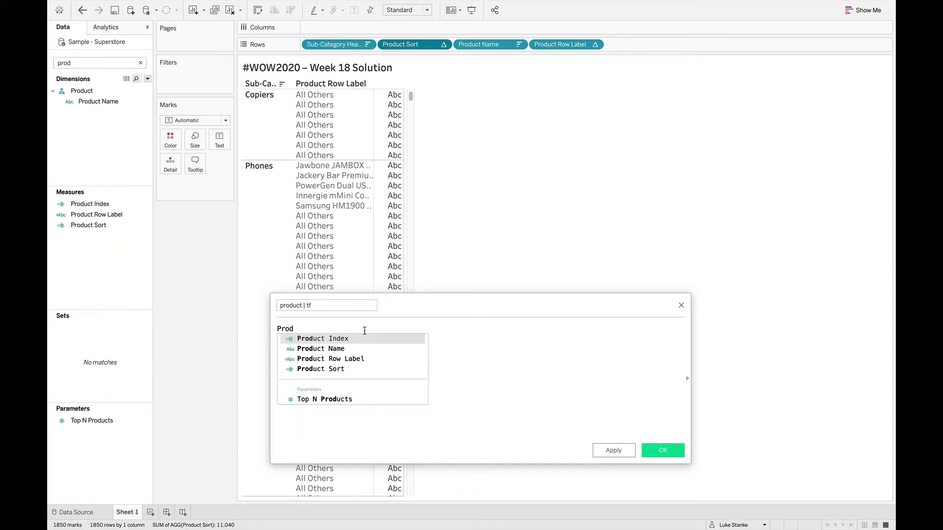
pyautogui.press('Return')
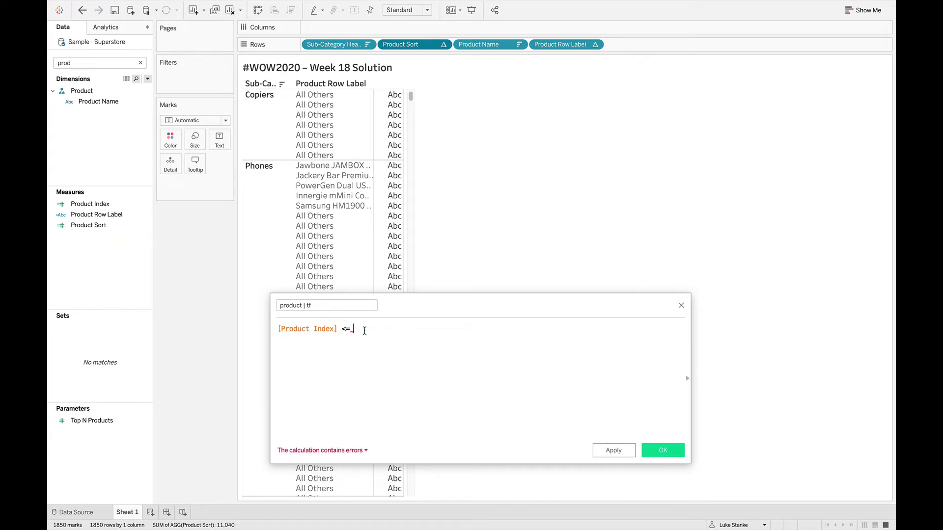
pyautogui.write('<= Top')
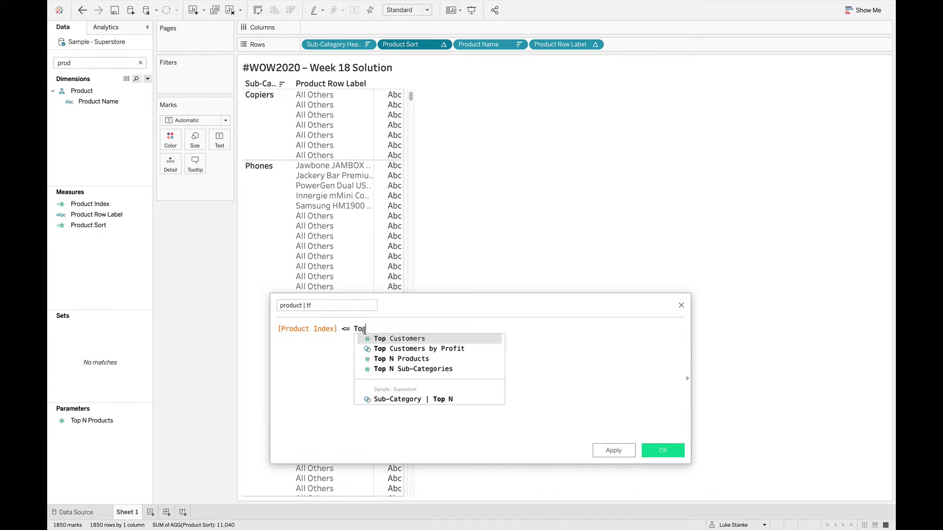
pyautogui.press('Down')
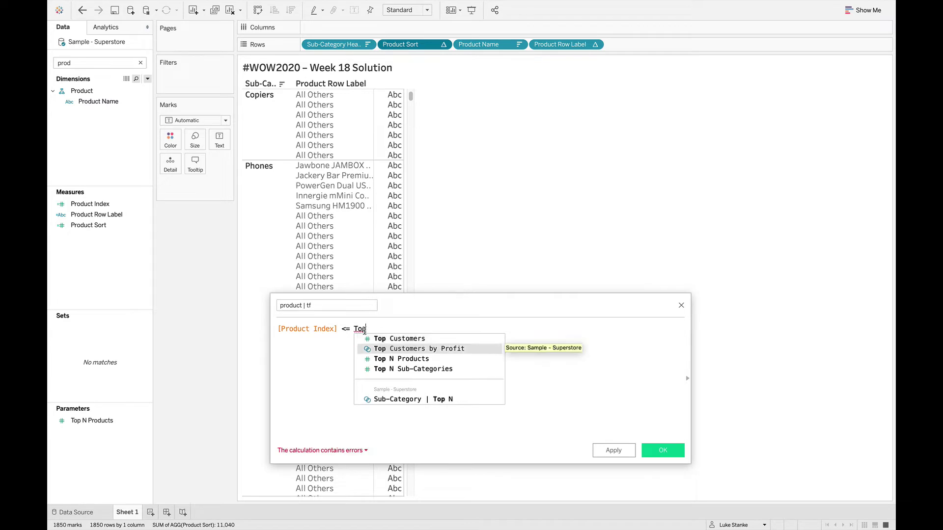
pyautogui.press('Down')
pyautogui.press('Return')
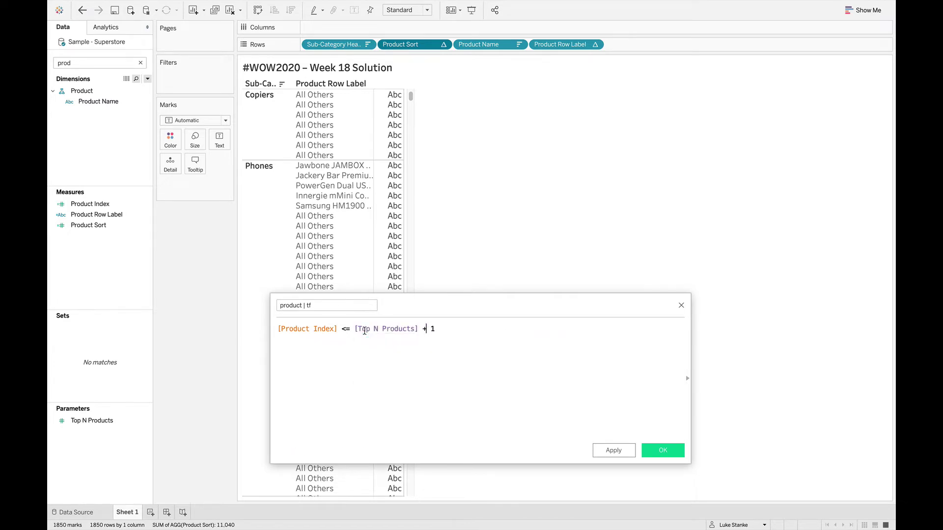
pyautogui.write('(')
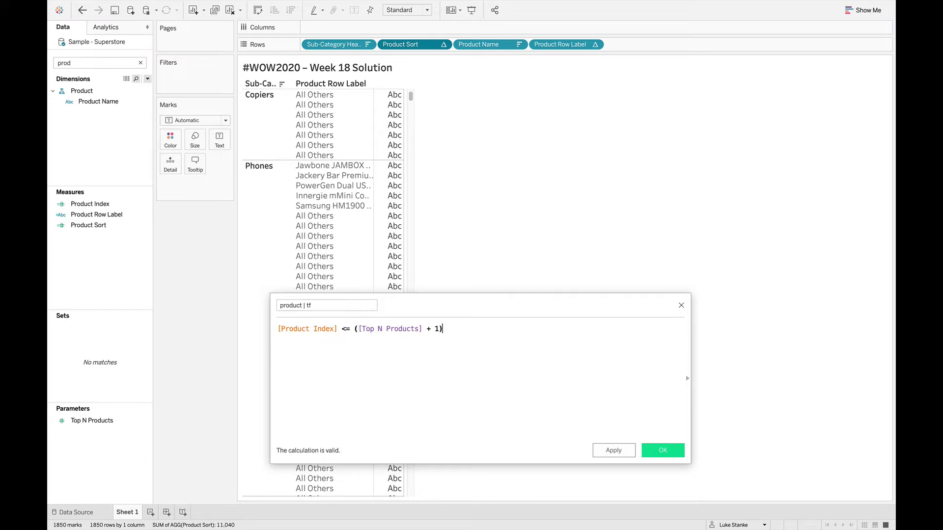
pyautogui.click(660, 450)
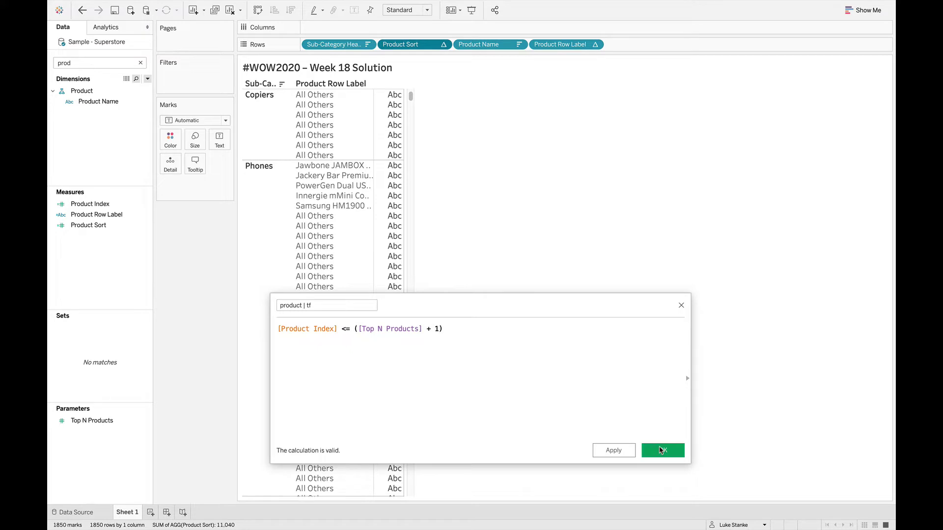
# Step: Filter the table by the "product | tf" field, keeping only the True values
pyautogui.moveTo(105, 199); pyautogui.dragTo(178, 85)
pyautogui.click(383, 185)
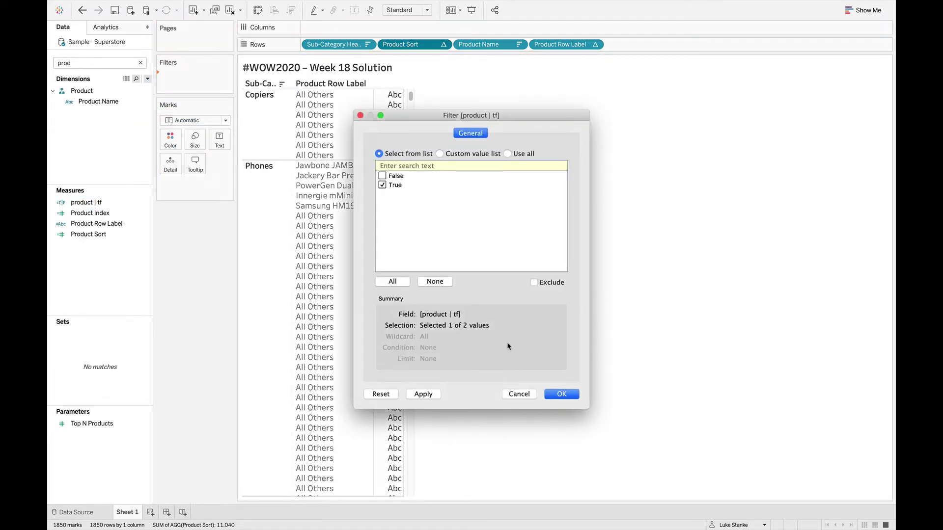
pyautogui.click(559, 394)
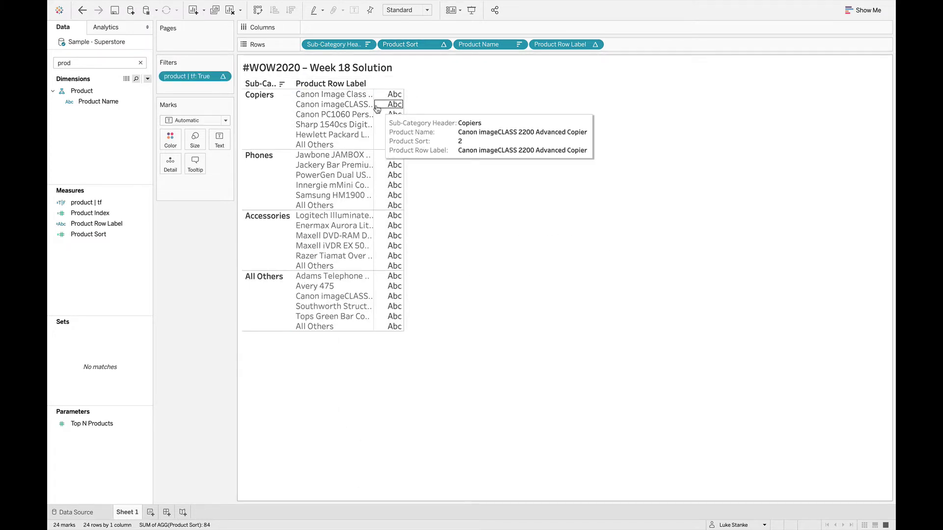
# Step: Widen the Product Row Label column to about twice its width to show longer product names
pyautogui.moveTo(359, 100); pyautogui.dragTo(441, 97)
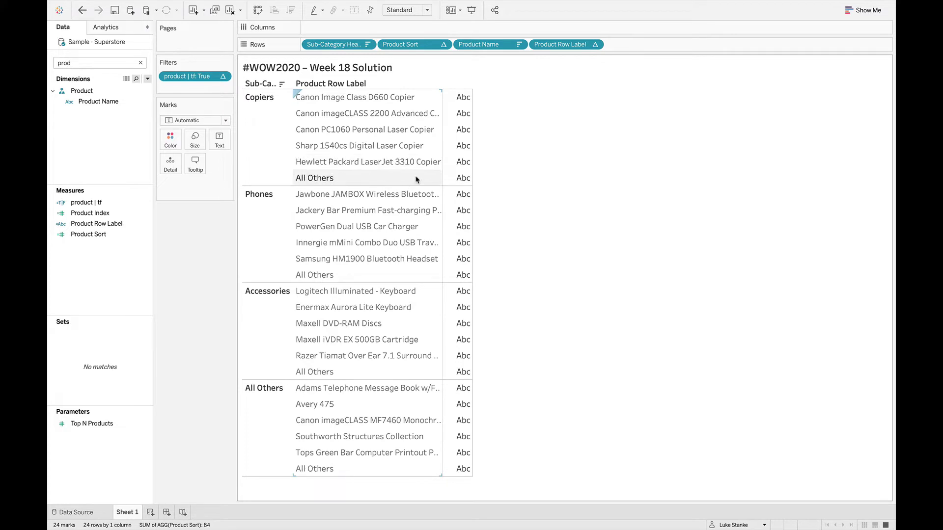
pyautogui.moveTo(453, 176)
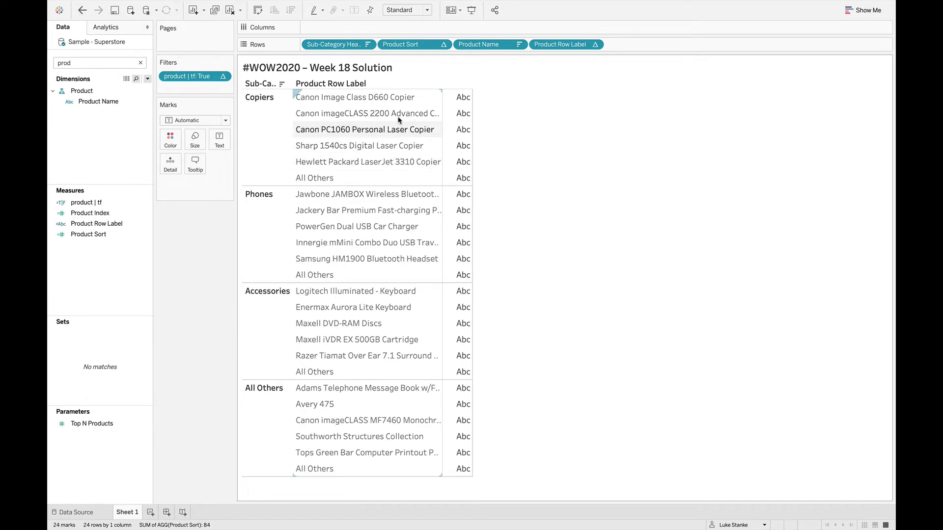
# Step: Create a new calculated field named "Profit | Top N"
pyautogui.click(147, 80)
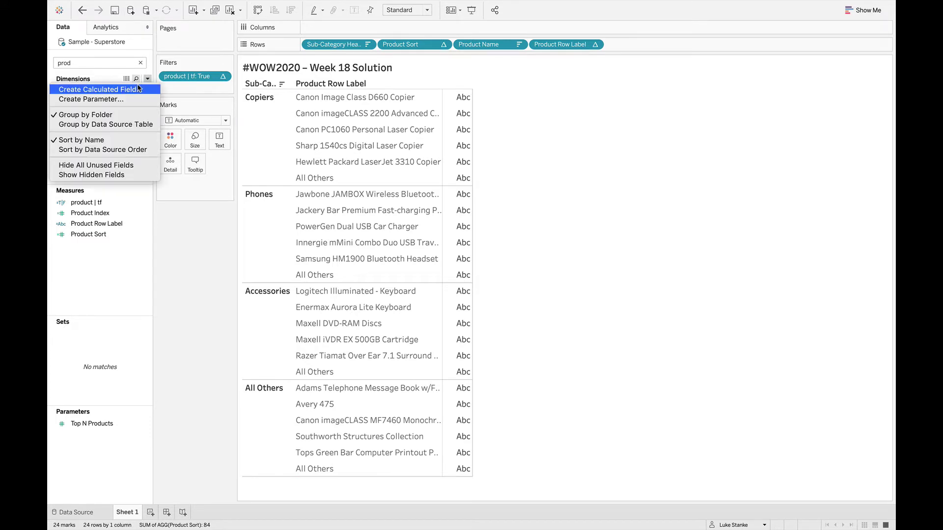
pyautogui.click(89, 86)
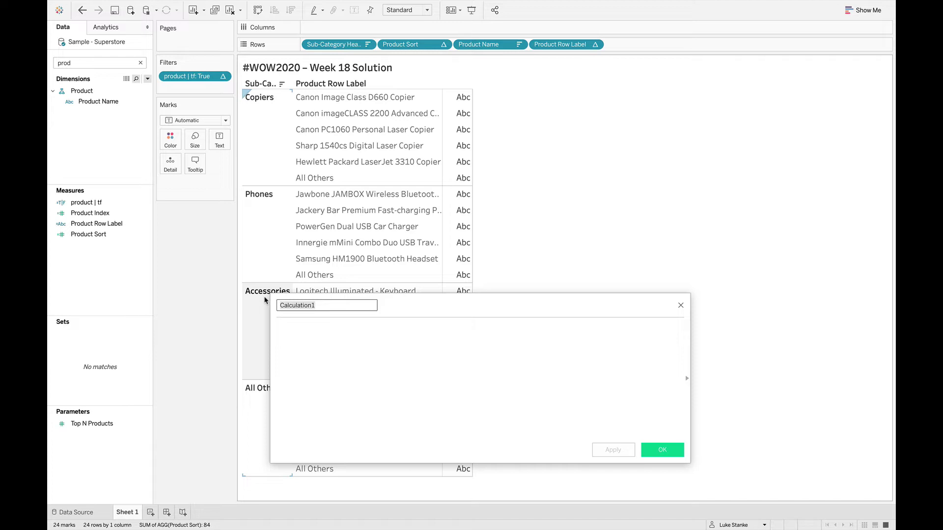
pyautogui.write('Prof')
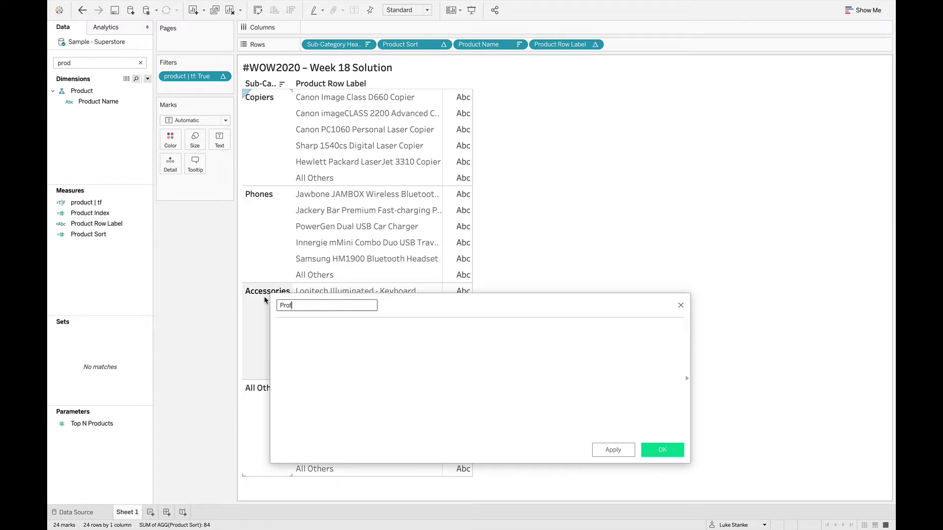
pyautogui.write('it | Ton N')
pyautogui.press('BackSpace')
pyautogui.press('BackSpace')
pyautogui.press('BackSpace')
pyautogui.write('p N')
pyautogui.press('Tab')
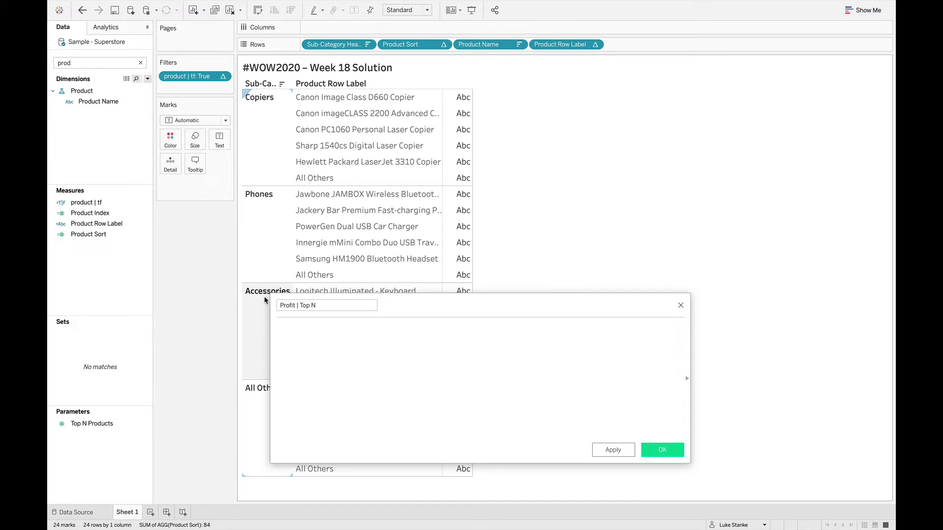
# Step: Begin the "Profit | Top N" formula with the condition IF [Product Index] > [Top N Products]
pyautogui.write('IF')
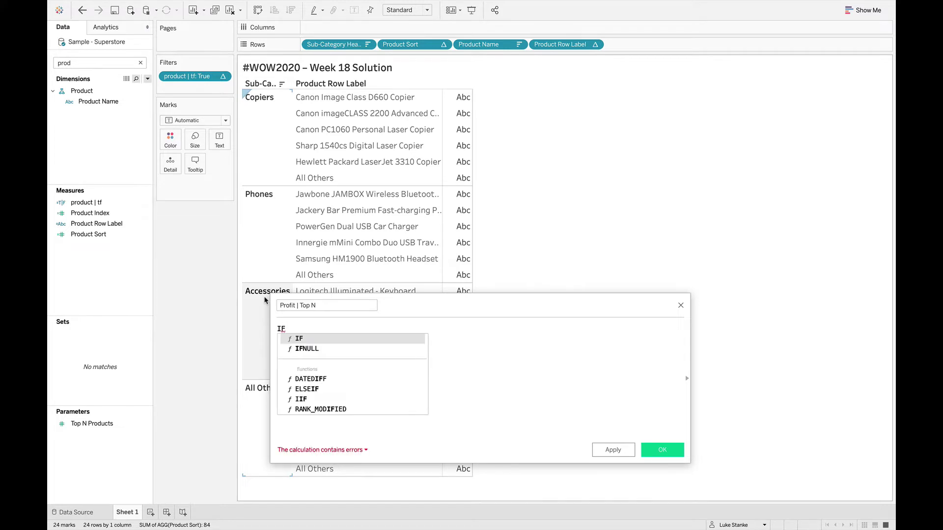
pyautogui.write(' Prod')
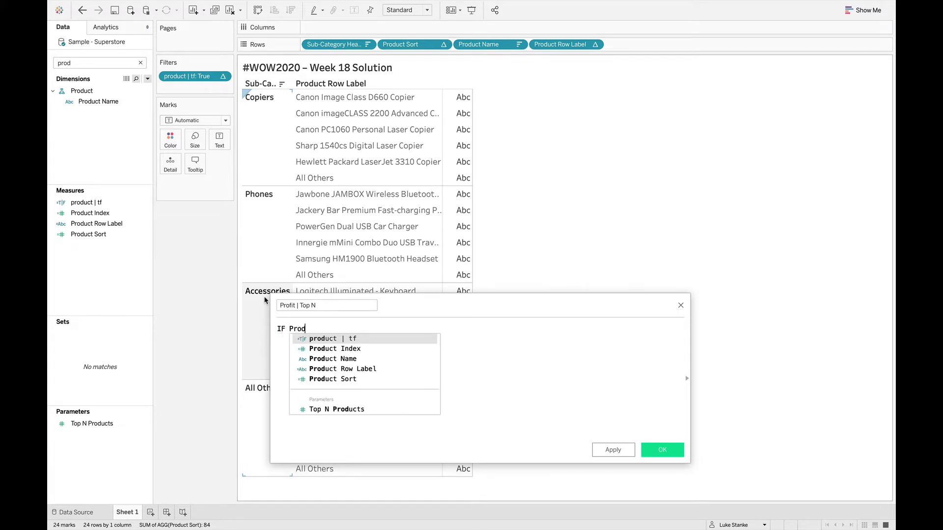
pyautogui.press('Return')
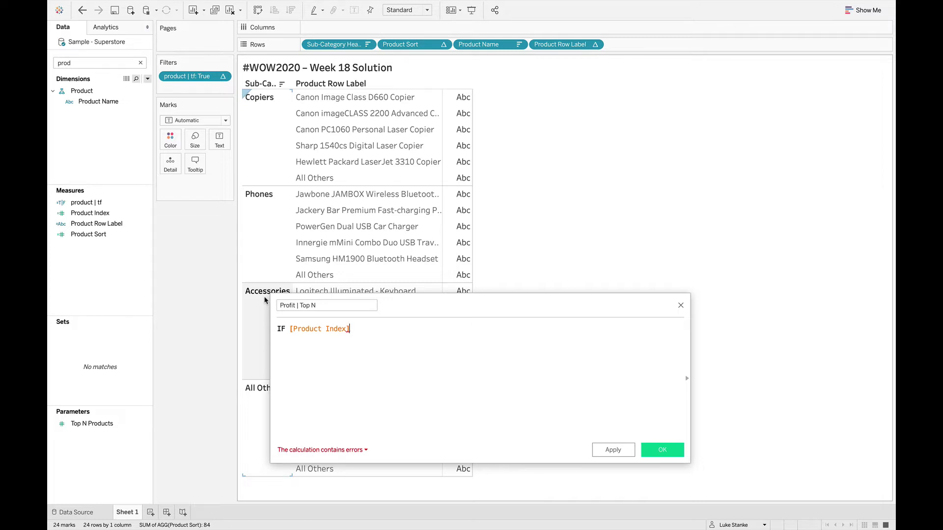
pyautogui.write('>=')
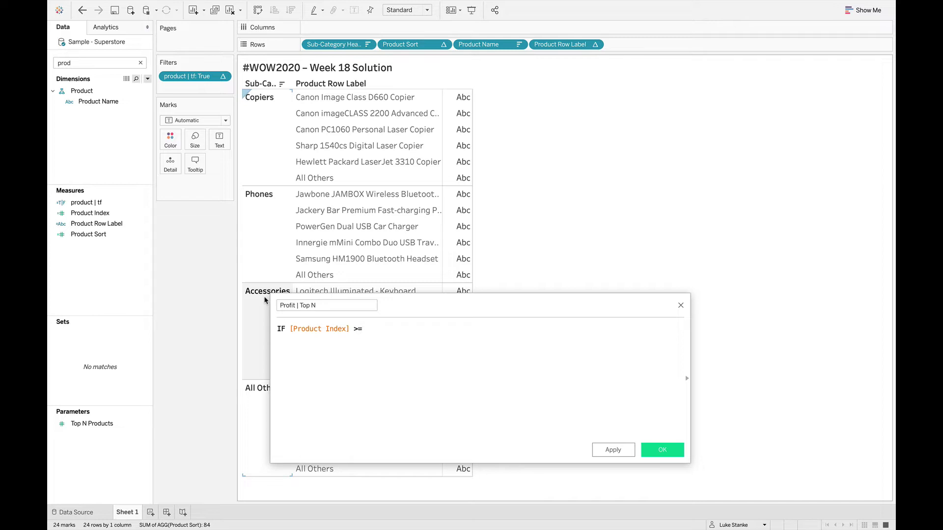
pyautogui.press('BackSpace')
pyautogui.press('BackSpace')
pyautogui.write('Top')
pyautogui.press('Down')
pyautogui.press('Down')
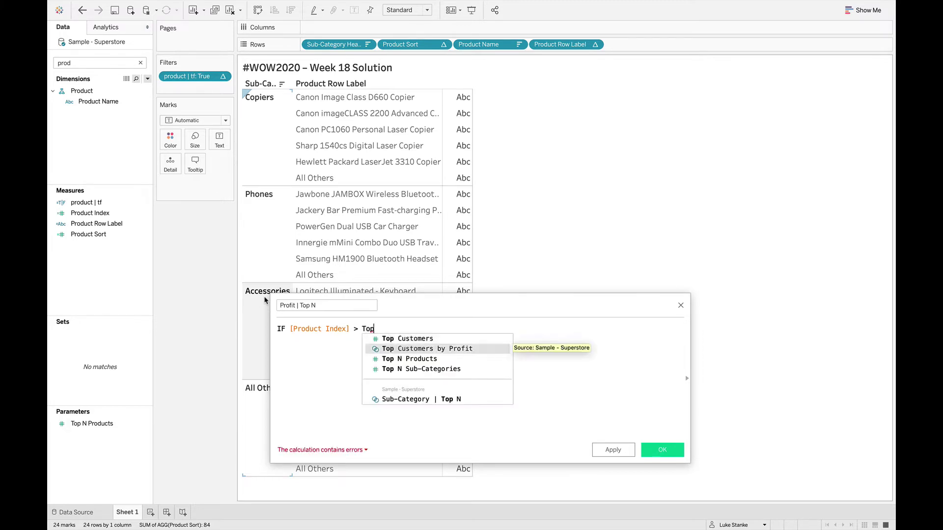
pyautogui.press('Return')
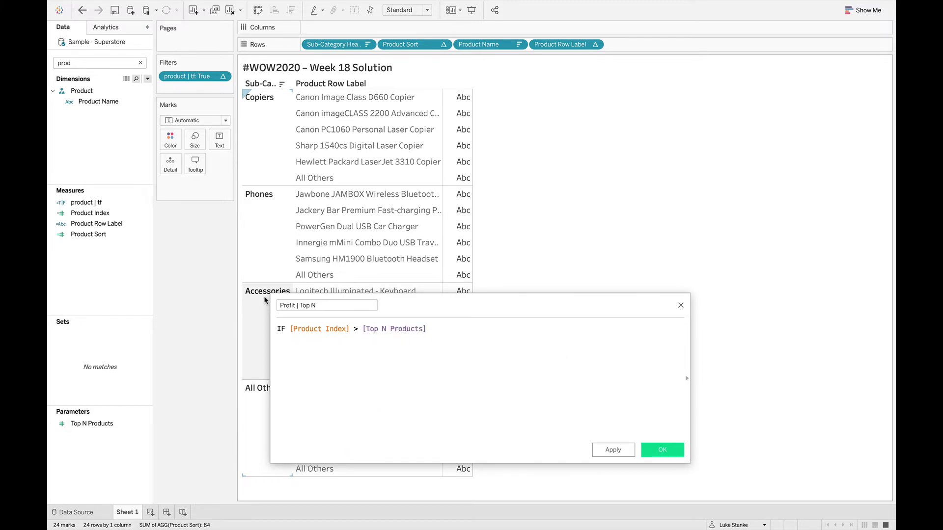
# Step: Add an empty THEN line to the formula, followed by ELSE SUM([Profit]) and END on separate lines
pyautogui.press('Return')
pyautogui.write('THEN')
pyautogui.press('Return')
pyautogui.write('ELSE SUM(S')
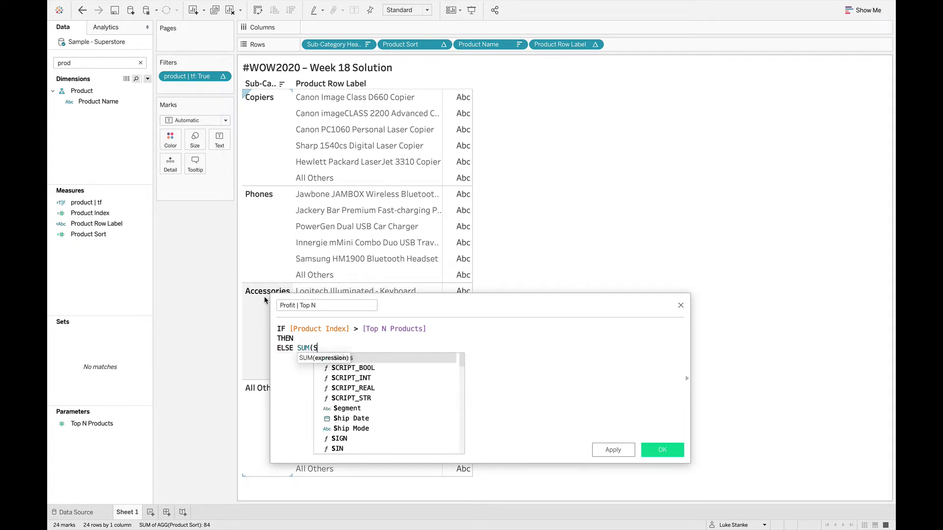
pyautogui.press('BackSpace')
pyautogui.write('Pro')
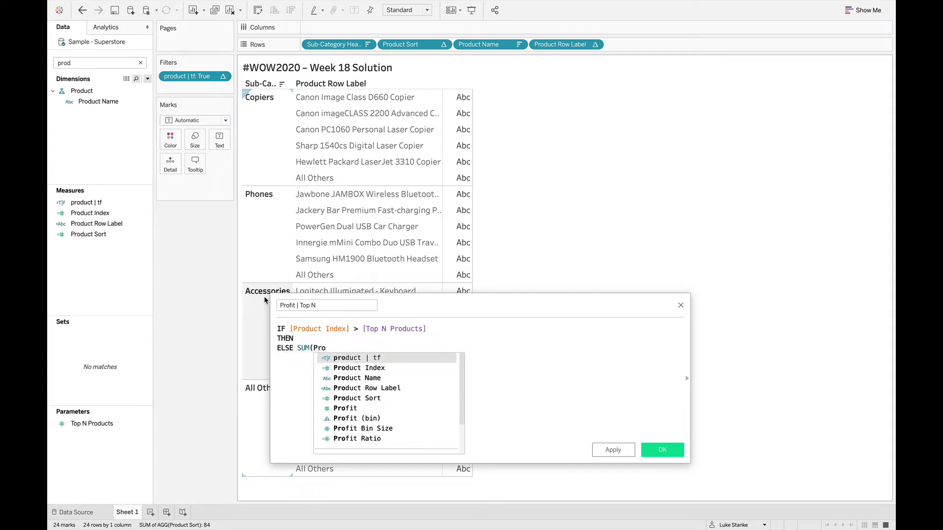
pyautogui.press('Down')
pyautogui.press('Down')
pyautogui.press('Down')
pyautogui.press('Down')
pyautogui.press('Down')
pyautogui.press('Return')
pyautogui.write(')')
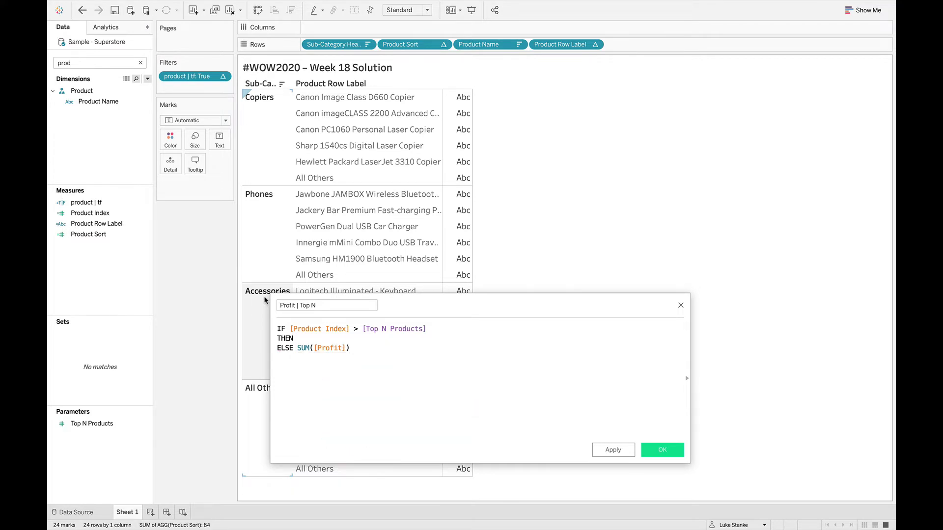
pyautogui.press('Return')
pyautogui.write('END')
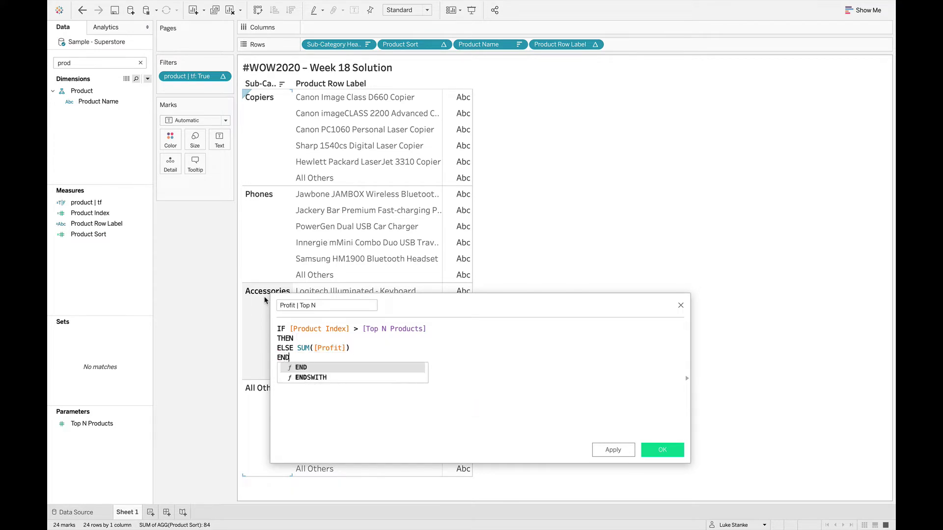
# Step: Enter an empty WINDOW_SUM() function on the formula's THEN line
pyautogui.press('Up')
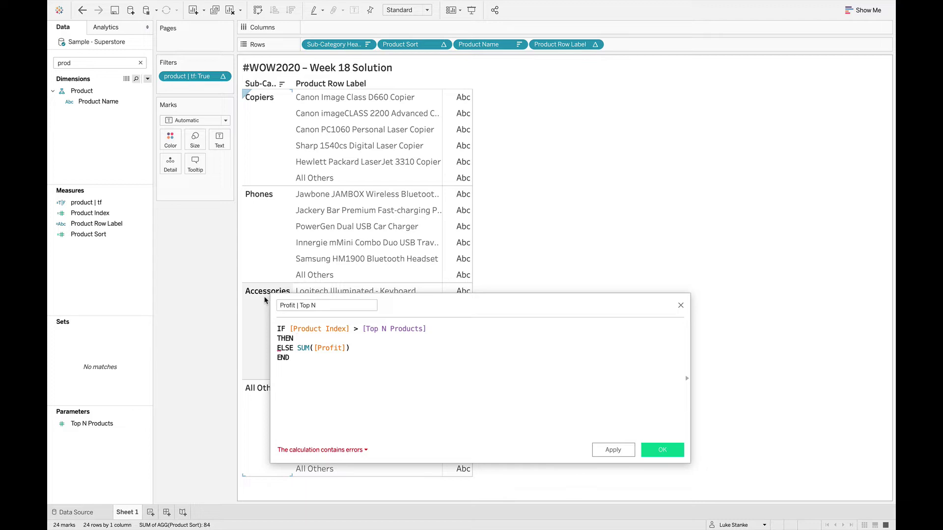
pyautogui.write('W')
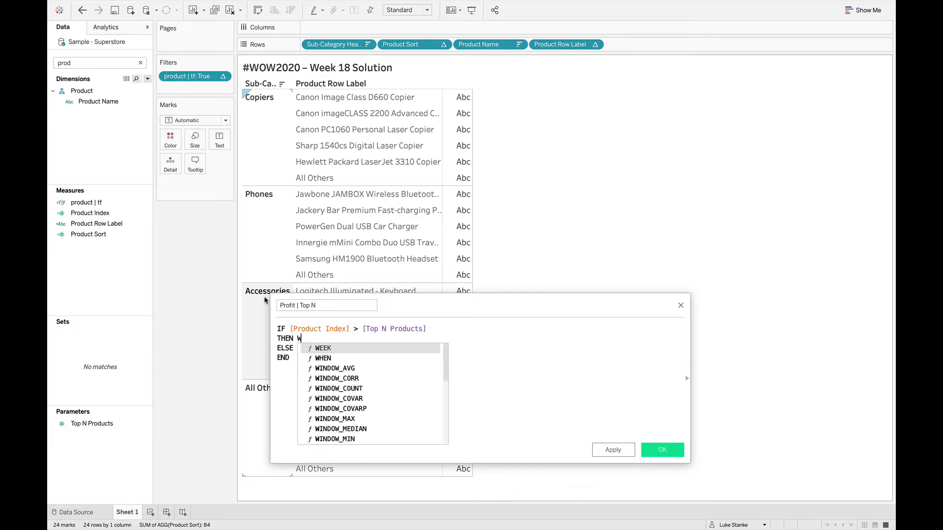
pyautogui.write('INDOW_')
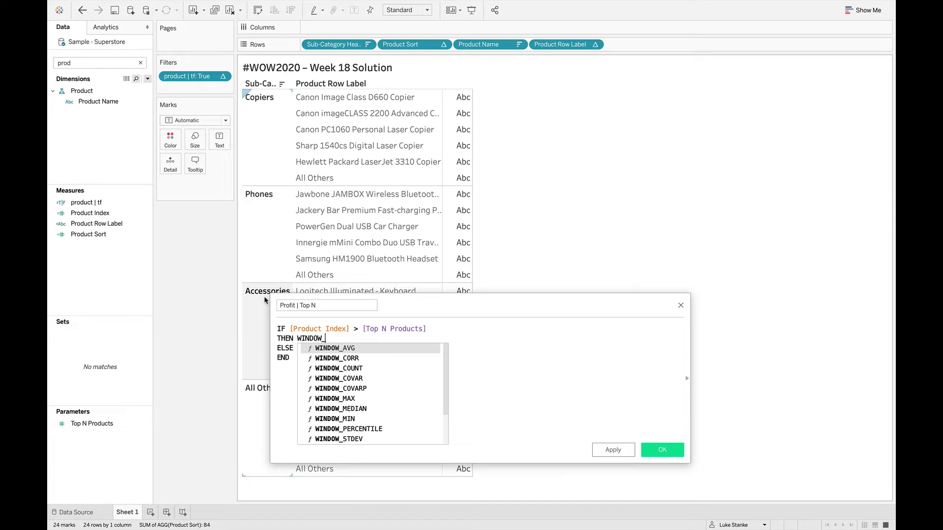
pyautogui.write('SUM()')
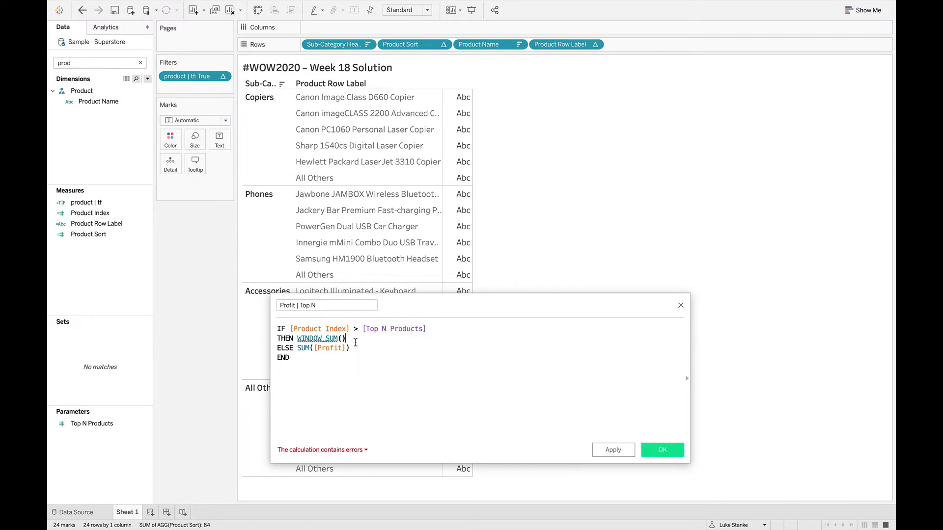
# Step: Inside the WINDOW_SUM parentheses, enter the nested condition IF [Product Index] > [Top N Products]
pyautogui.press('Left')
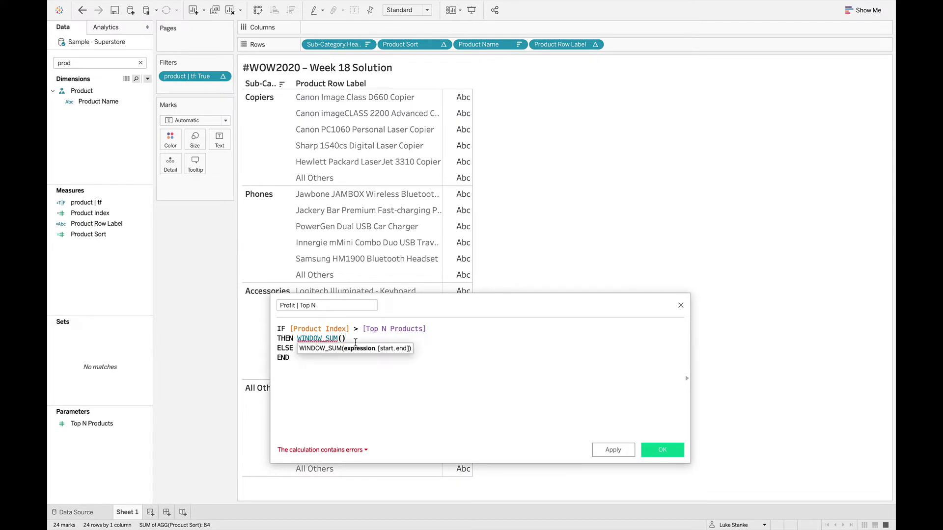
pyautogui.write('IF')
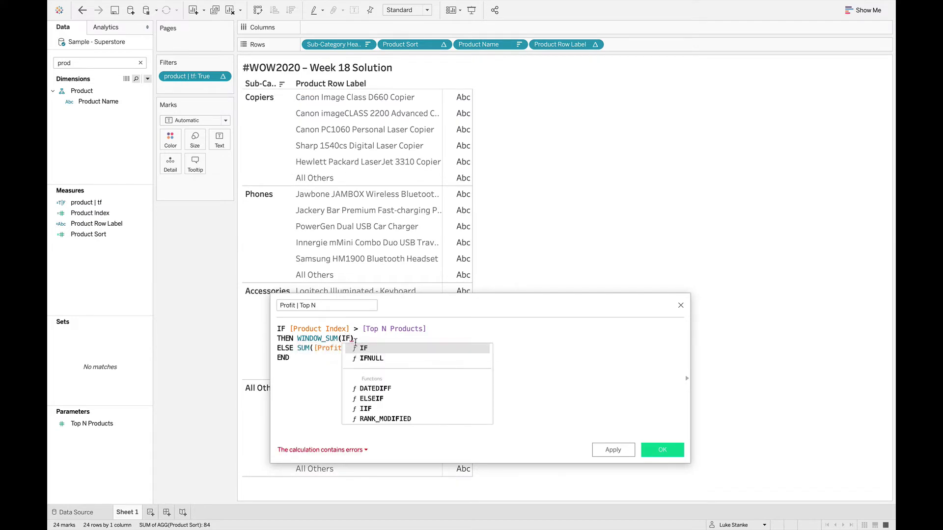
pyautogui.write(' Prod')
pyautogui.press('Down')
pyautogui.press('Return')
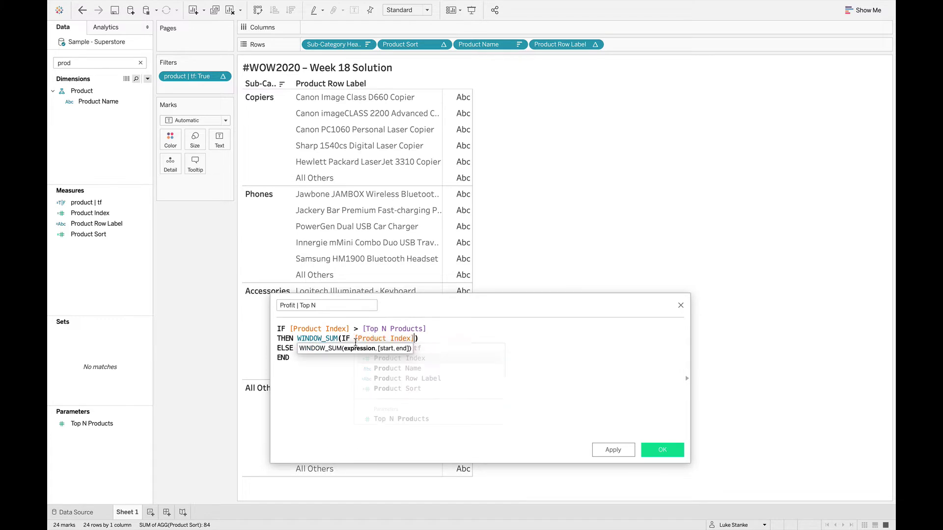
pyautogui.write('> ')
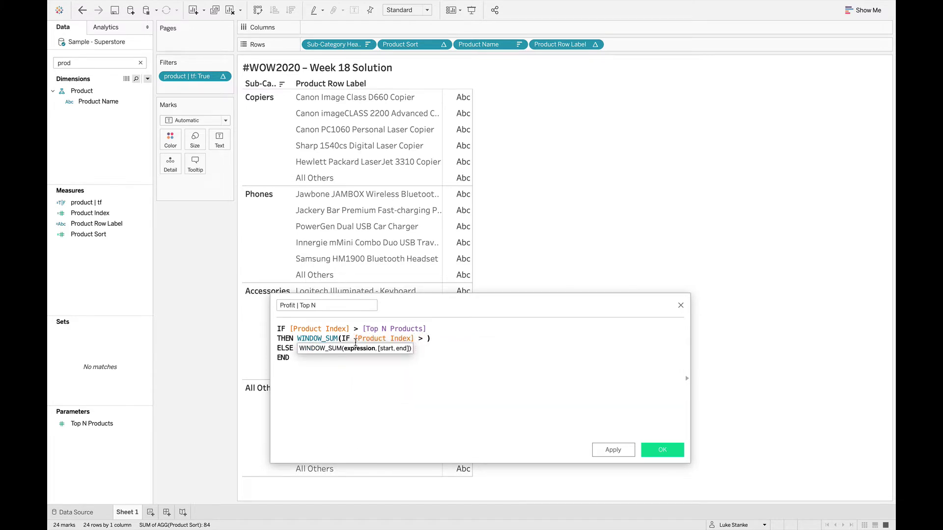
pyautogui.write('To')
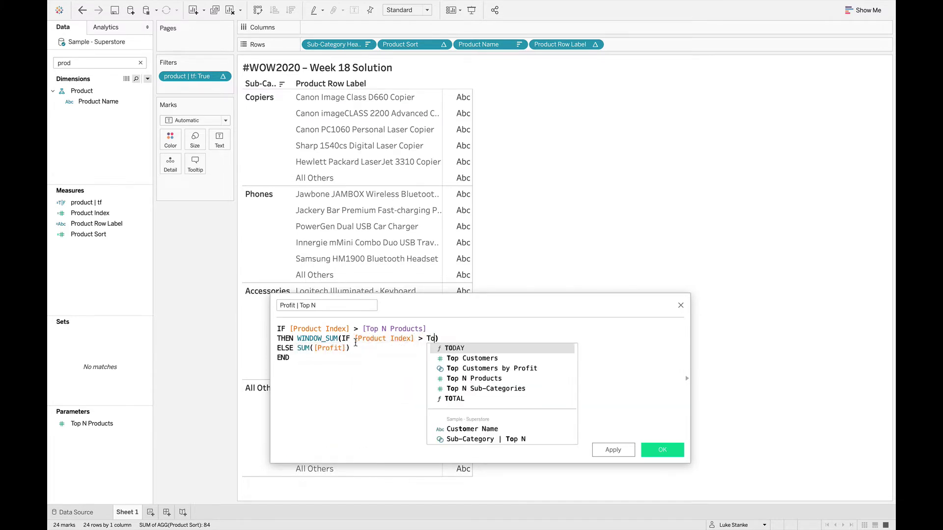
pyautogui.press('Escape')
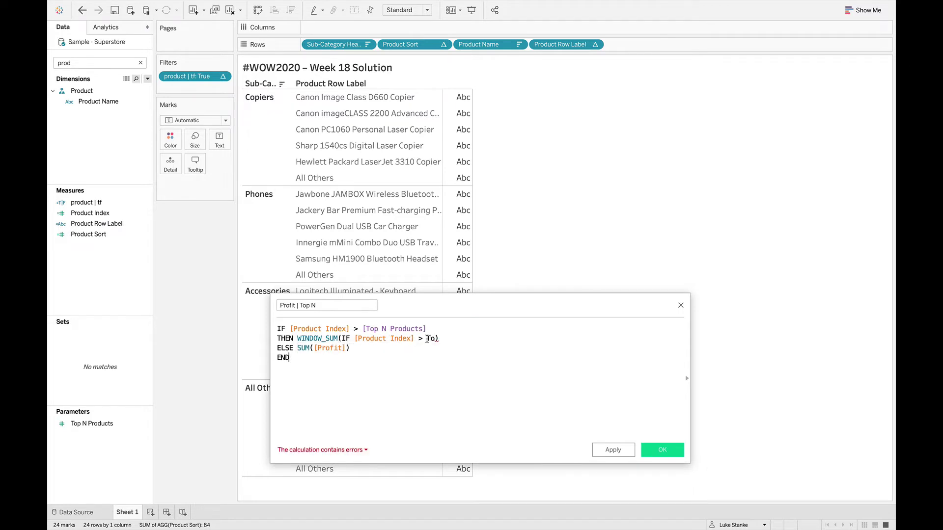
pyautogui.moveTo(433, 338)
pyautogui.write('p')
pyautogui.press('Down')
pyautogui.press('Down')
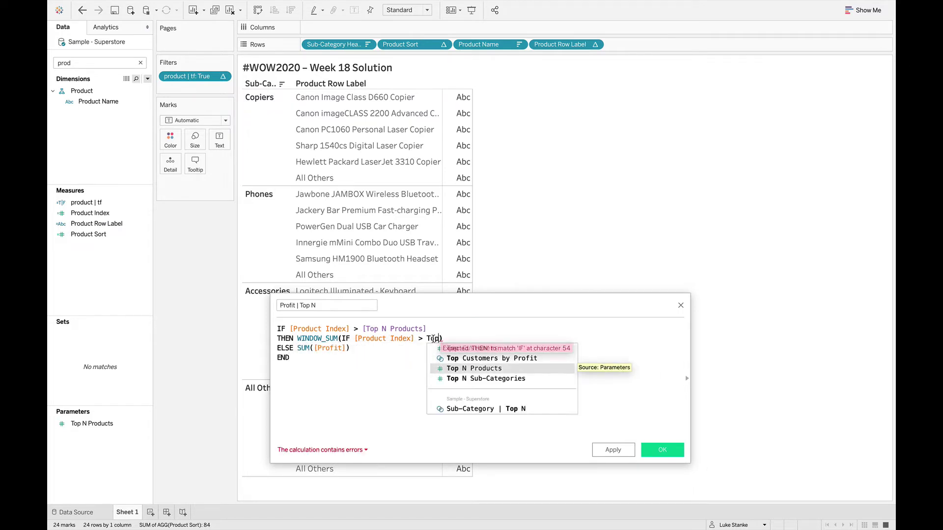
pyautogui.press('Return')
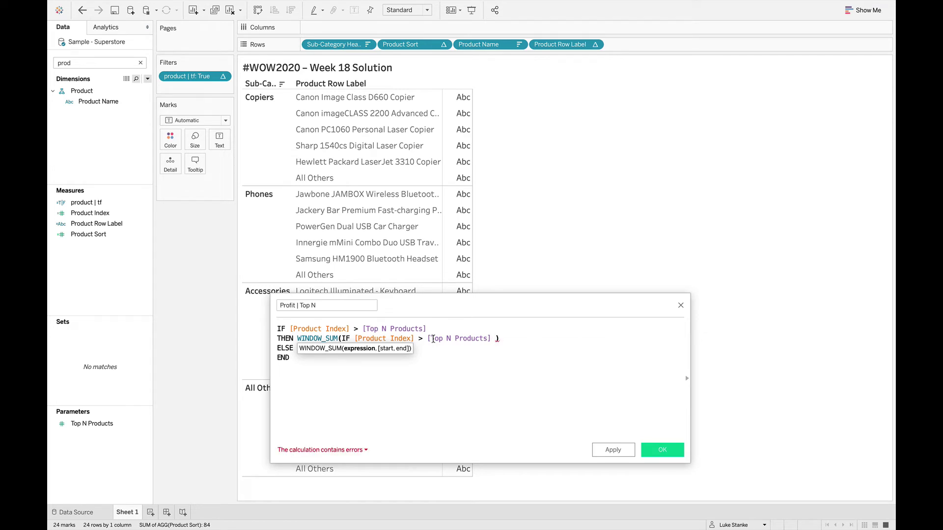
# Step: Complete the nested condition inside WINDOW_SUM with THEN SUM([Profit]) END, and save the calculated field
pyautogui.write('THEN (')
pyautogui.press('BackSpace')
pyautogui.write('SUM(Prof')
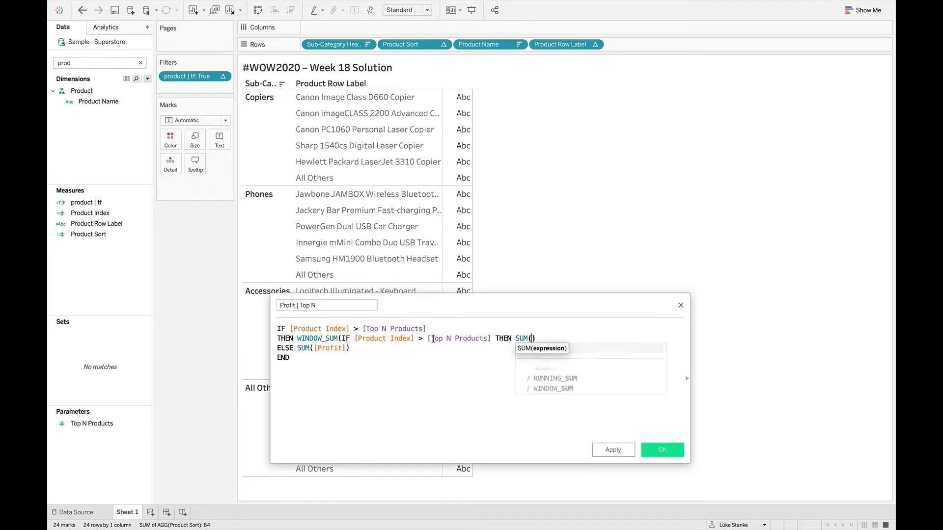
pyautogui.press('Return')
pyautogui.write(') E')
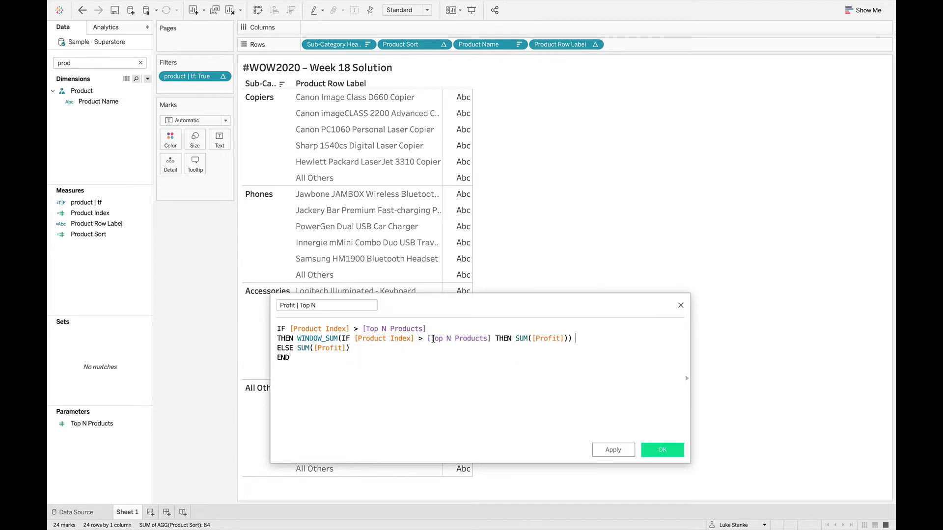
pyautogui.write('ND')
pyautogui.press('Return')
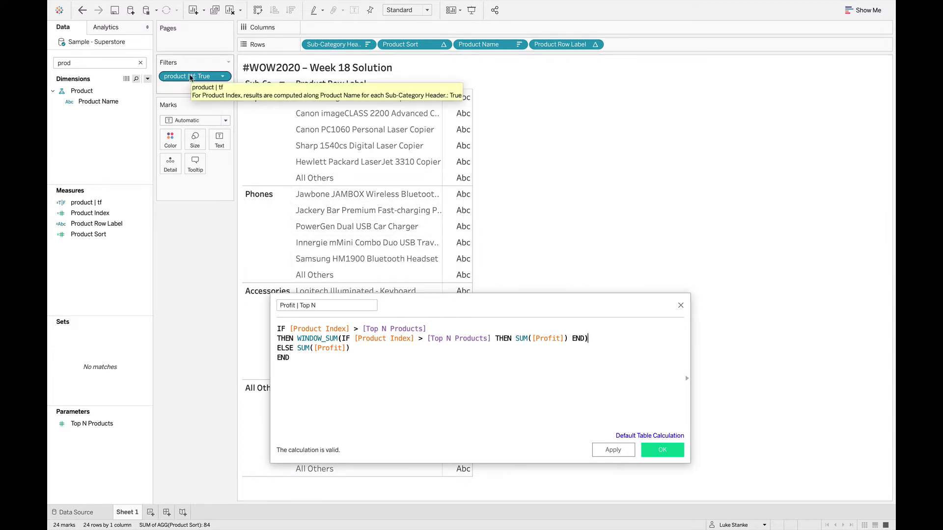
pyautogui.click(663, 450)
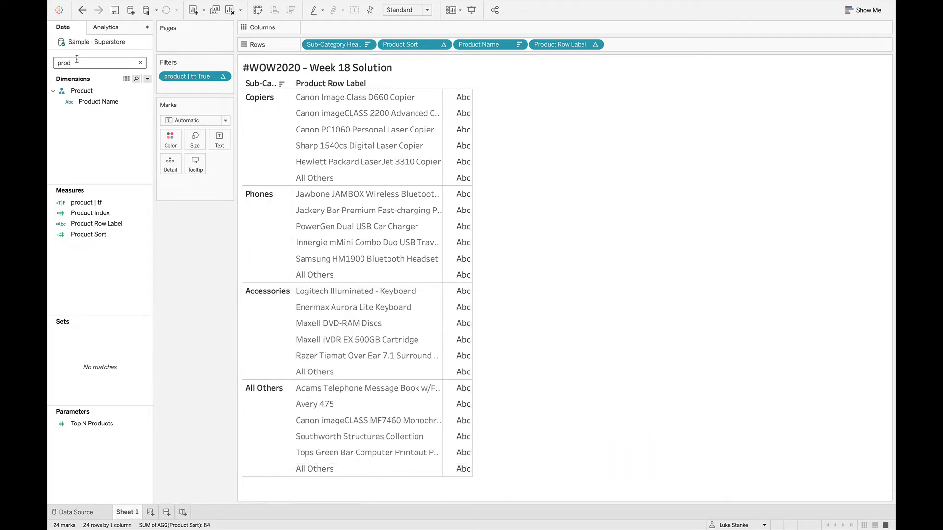
# Step: Search the data fields for "top" and add the Profit | Top N measure to the table as text
pyautogui.press('BackSpace')
pyautogui.press('BackSpace')
pyautogui.press('BackSpace')
pyautogui.press('BackSpace')
pyautogui.write('tiop')
pyautogui.press('BackSpace')
pyautogui.press('BackSpace')
pyautogui.press('BackSpace')
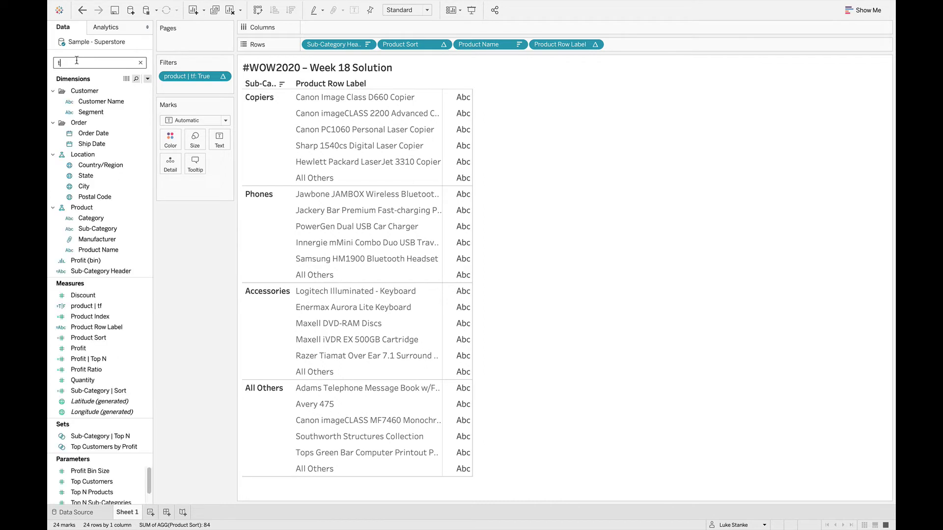
pyautogui.write('op')
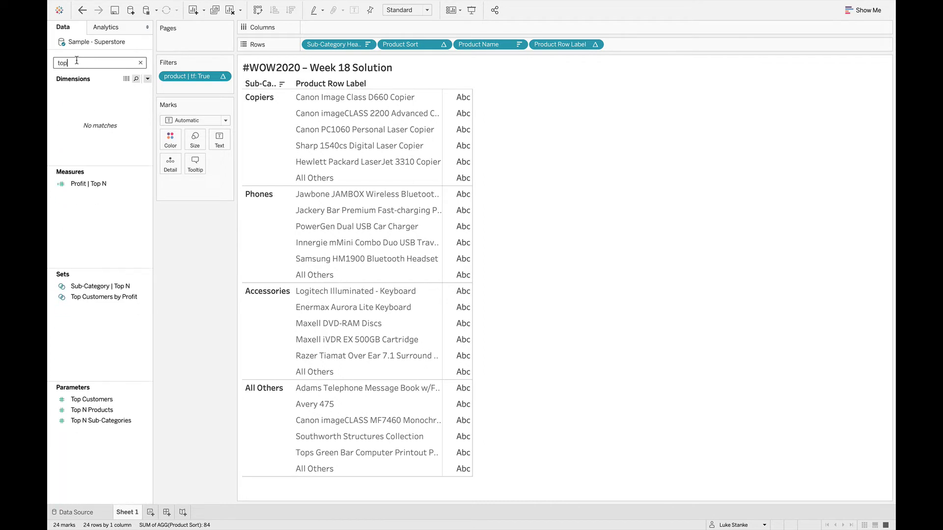
pyautogui.doubleClick(99, 184)
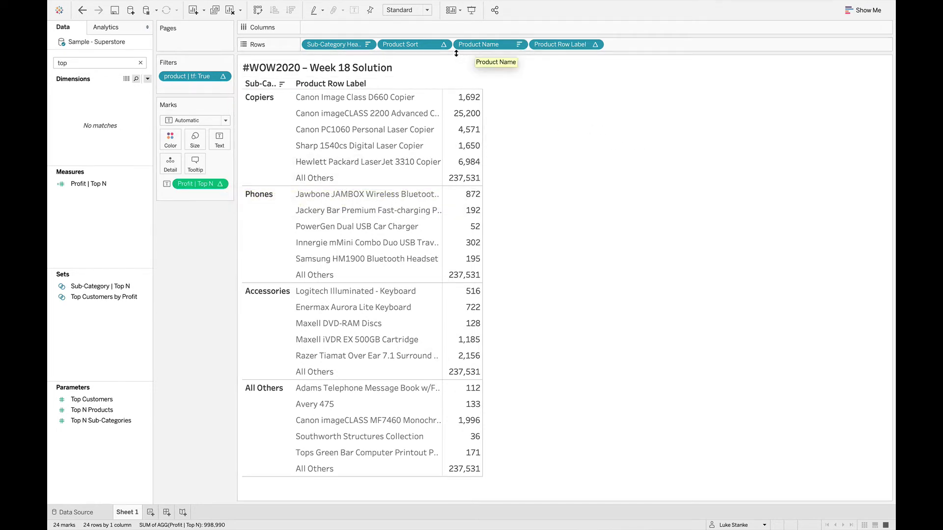
# Step: Set the Profit | Top N table calculation to compute using specific dimensions, with only Product Name selected for the Profit | Top N nested calculation
pyautogui.rightClick(200, 183)
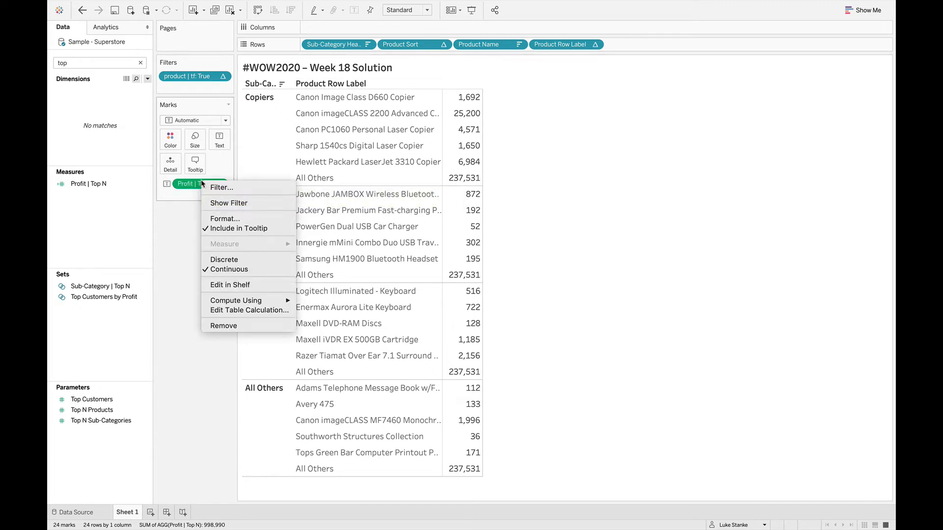
pyautogui.click(246, 309)
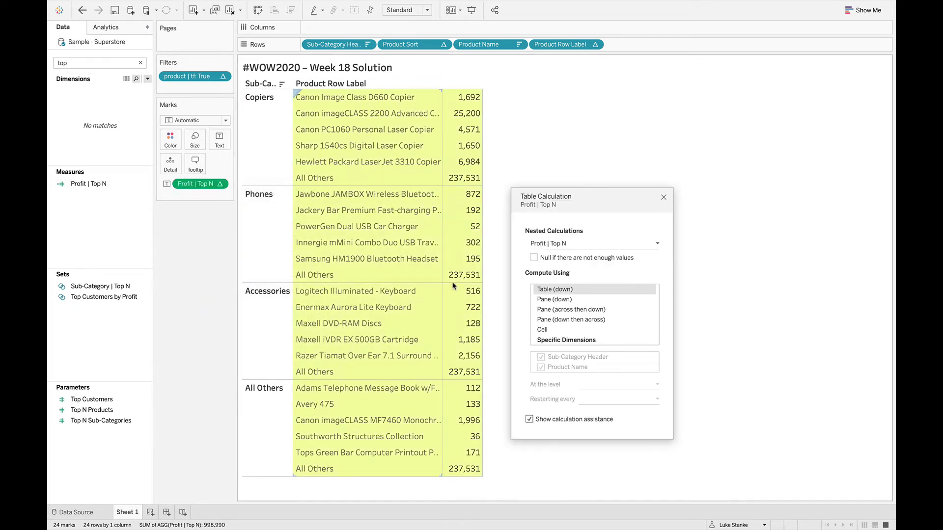
pyautogui.click(575, 340)
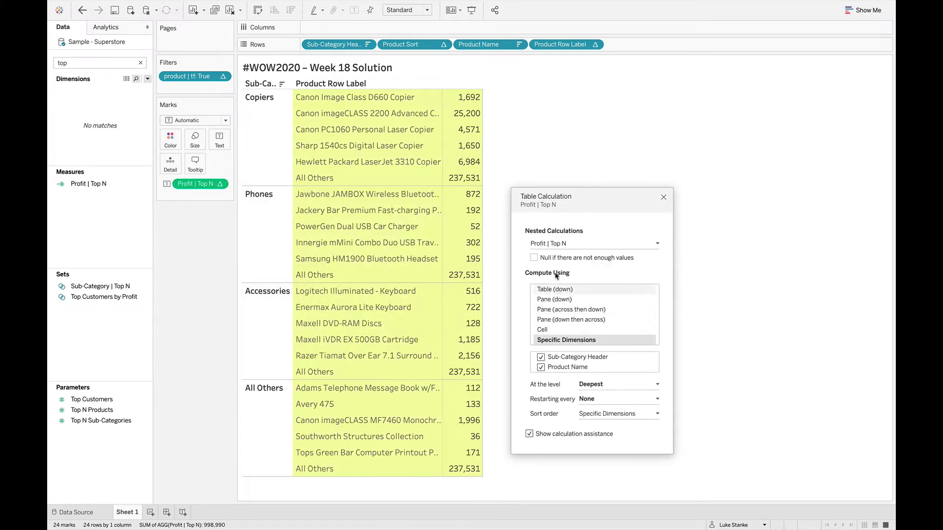
pyautogui.click(553, 243)
pyautogui.click(552, 263)
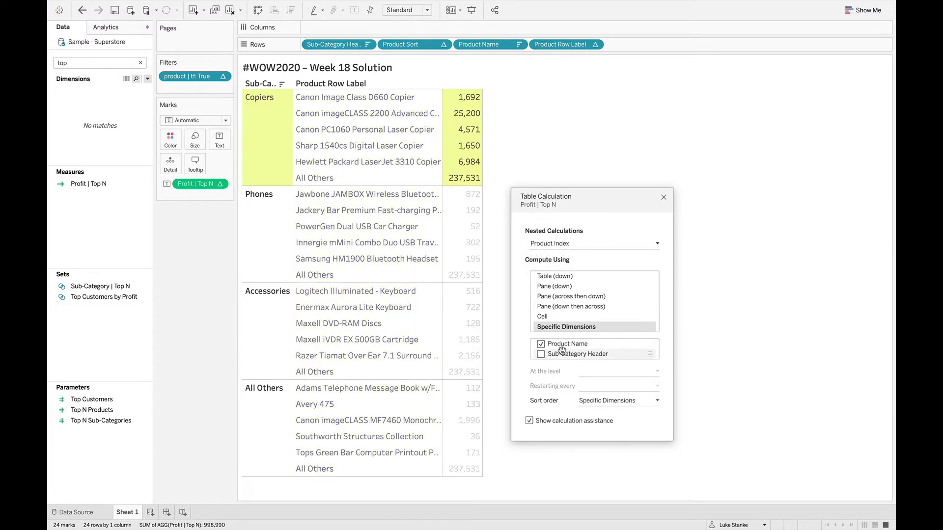
pyautogui.click(550, 245)
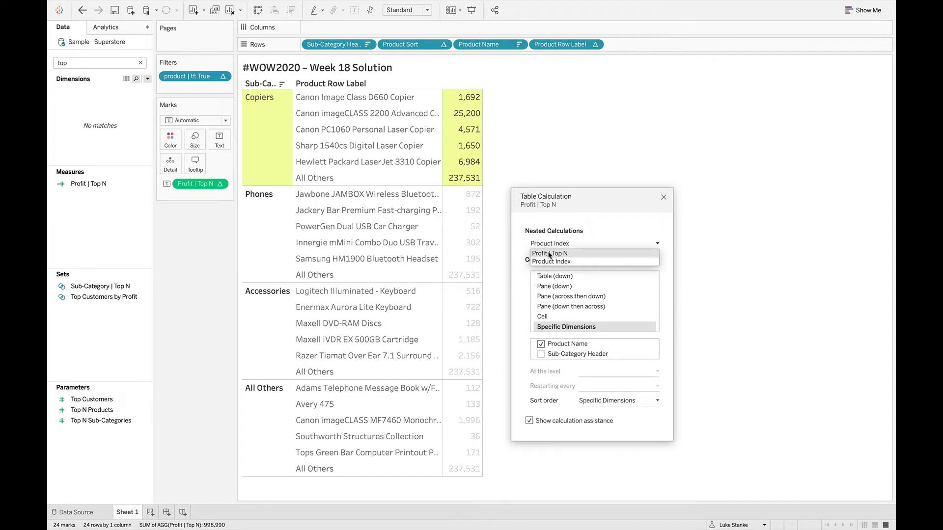
pyautogui.click(549, 254)
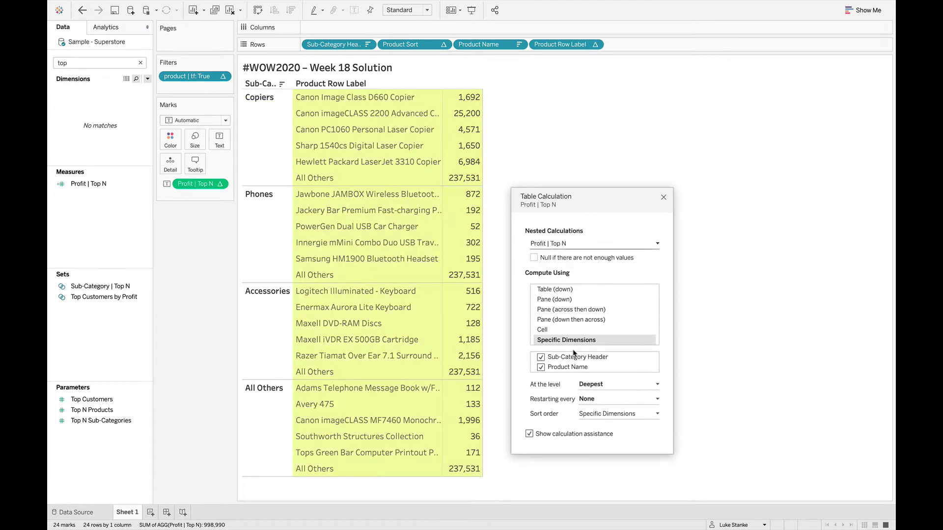
pyautogui.click(543, 359)
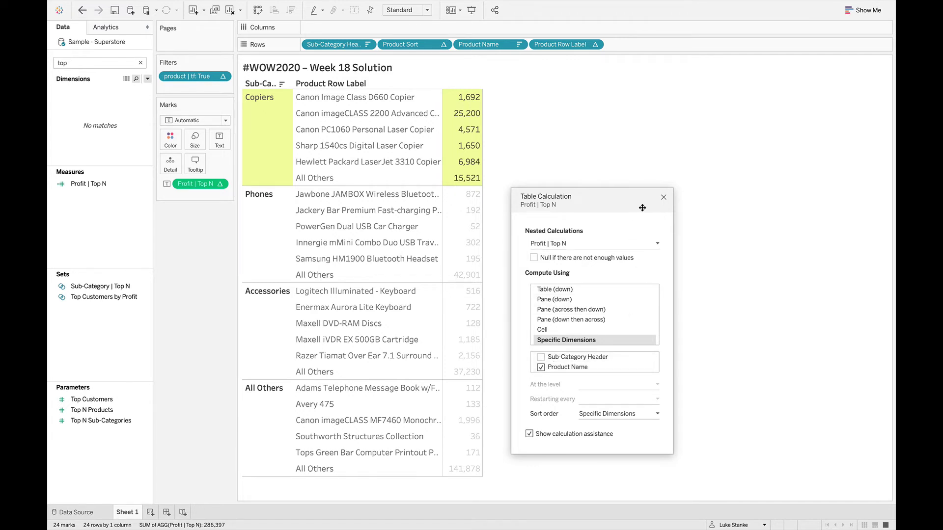
pyautogui.click(663, 197)
pyautogui.moveTo(469, 186)
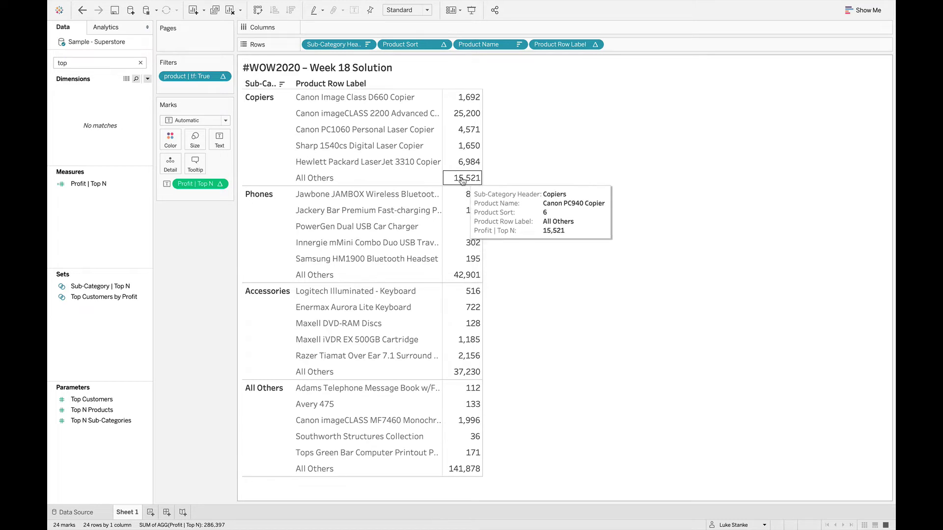
pyautogui.click(219, 5)
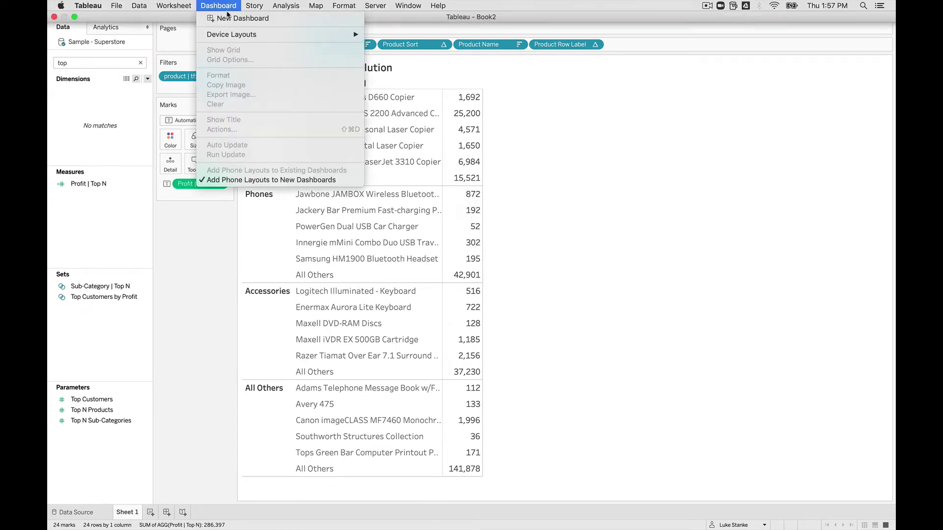
pyautogui.moveTo(258, 6)
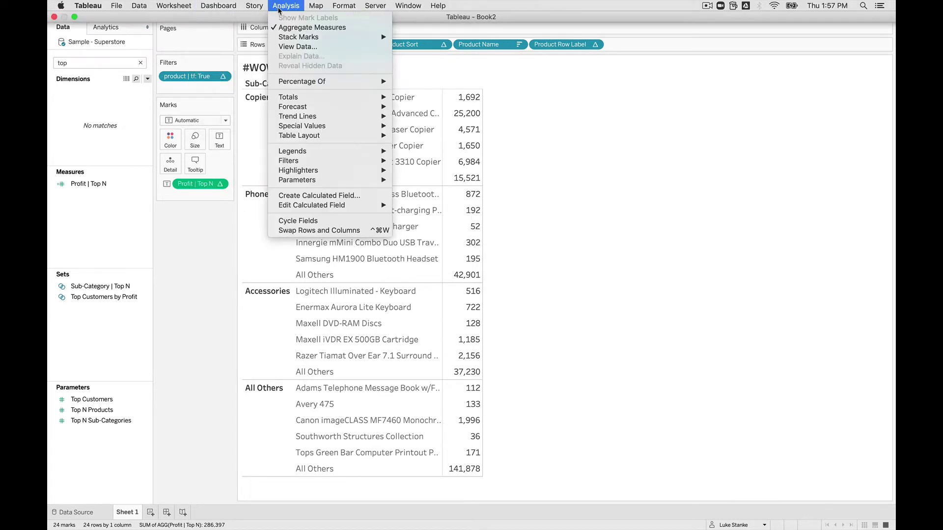
pyautogui.moveTo(337, 98)
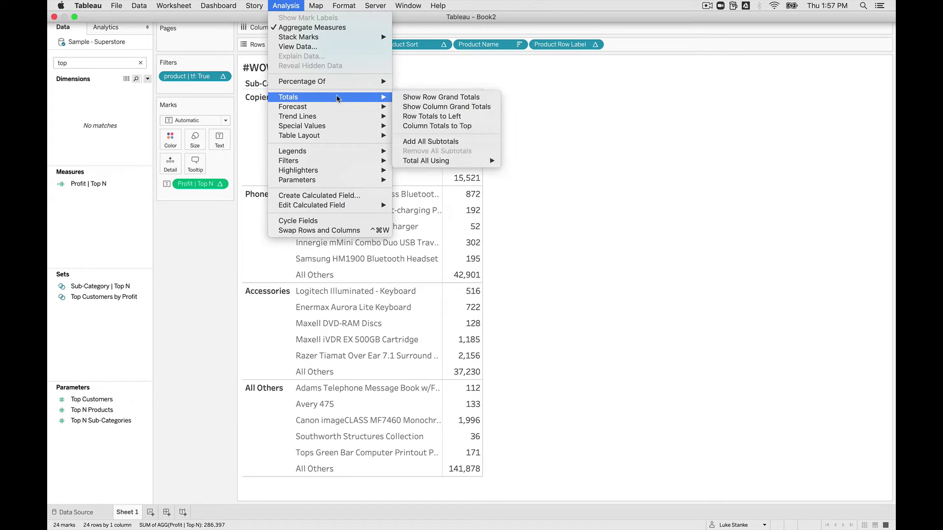
pyautogui.press('Escape')
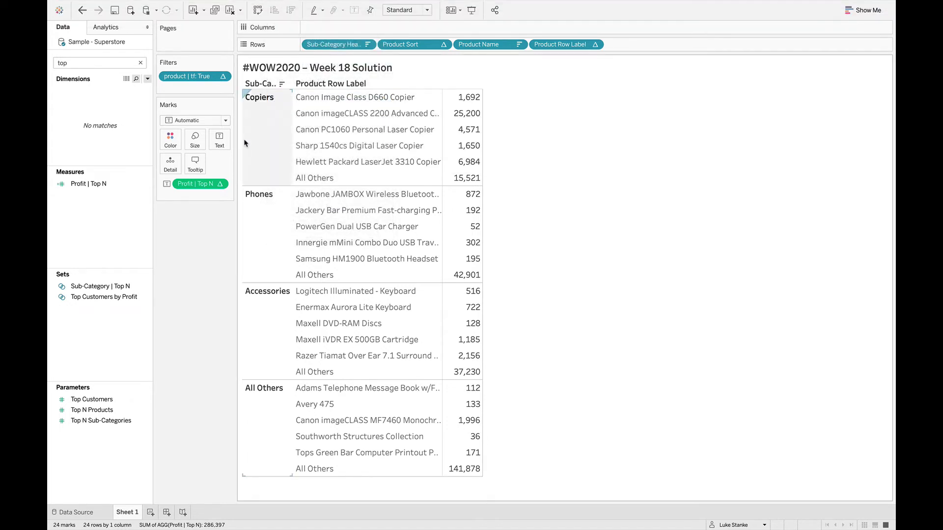
pyautogui.rightClick(202, 184)
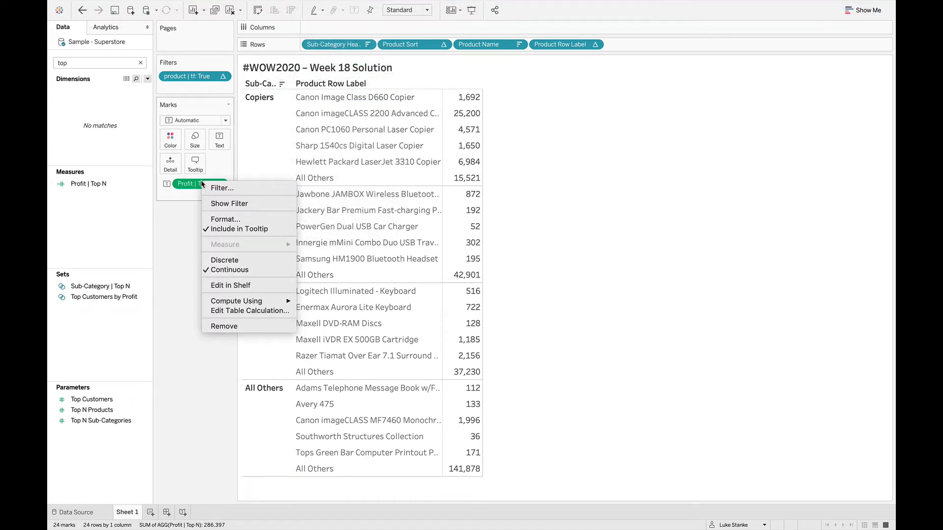
pyautogui.rightClick(551, 45)
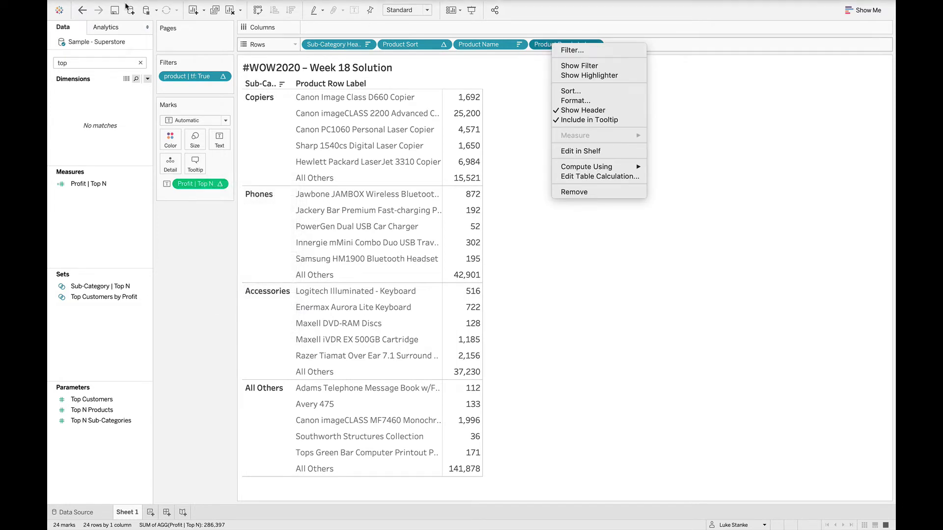
# Step: Add all subtotals to the product table
pyautogui.click(286, 5)
pyautogui.moveTo(318, 109)
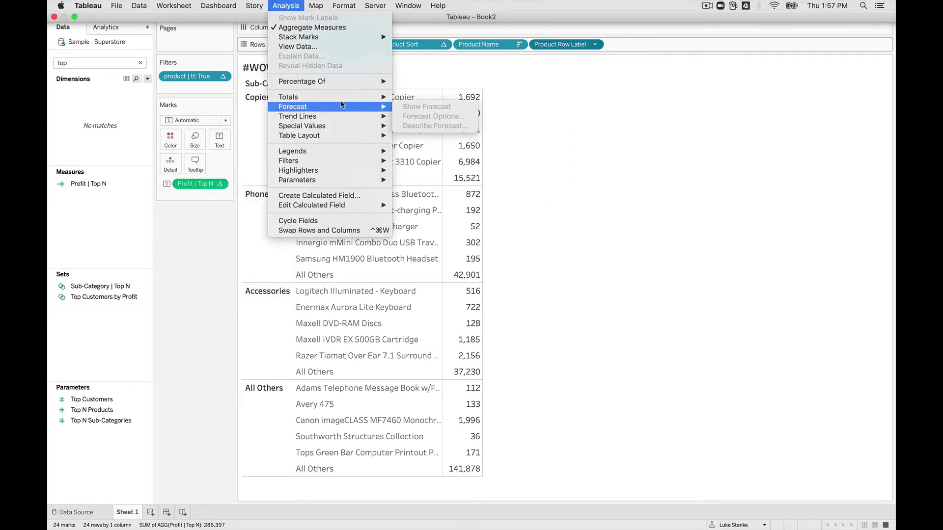
pyautogui.moveTo(359, 98)
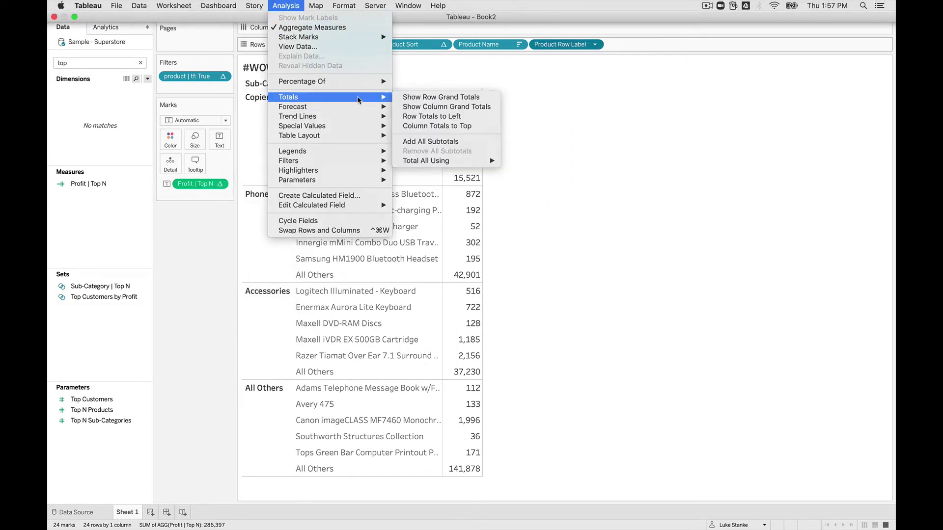
pyautogui.click(416, 141)
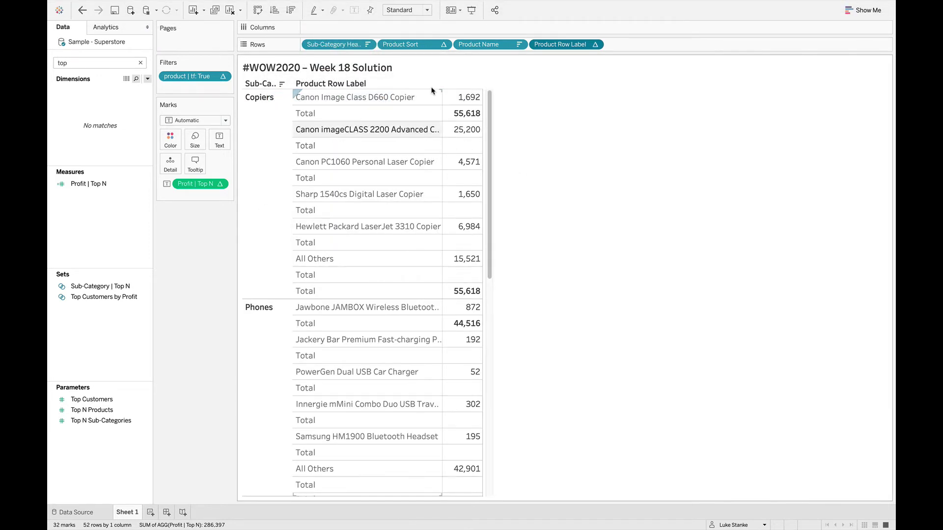
# Step: Try to turn off the subtotals for the Product Name field
pyautogui.rightClick(488, 45)
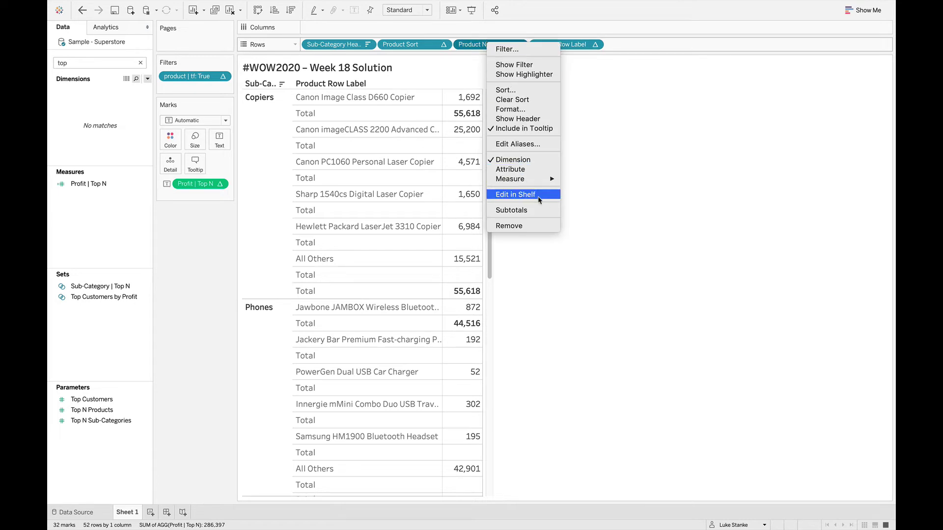
pyautogui.click(532, 211)
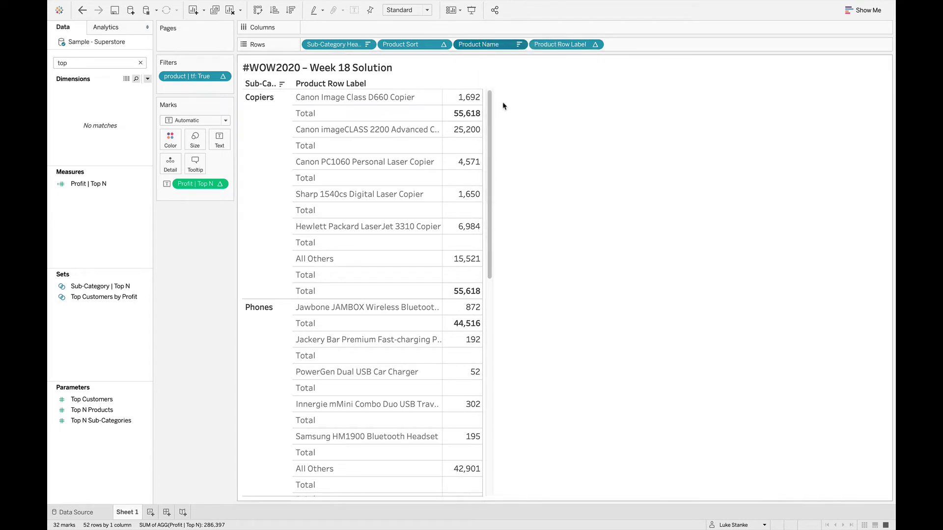
pyautogui.rightClick(487, 44)
pyautogui.click(520, 211)
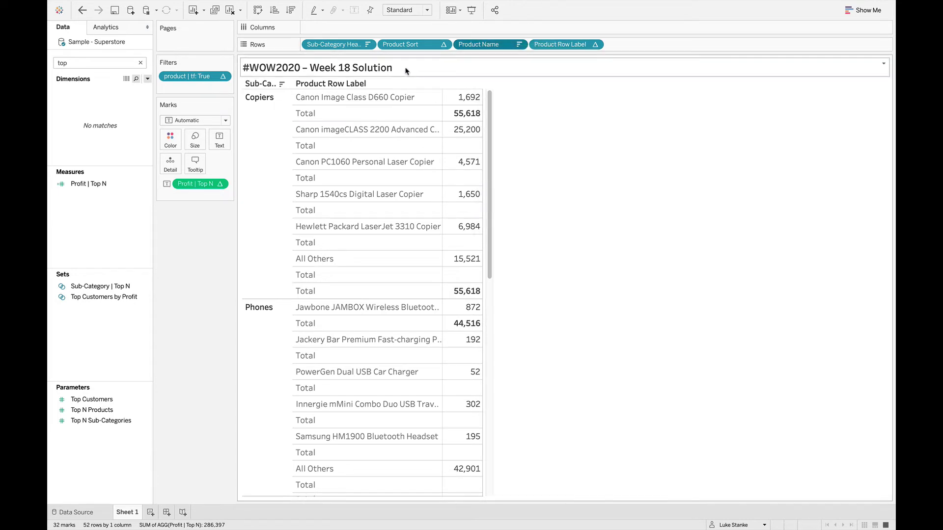
# Step: Show column grand totals for the profit table
pyautogui.moveTo(318, 4)
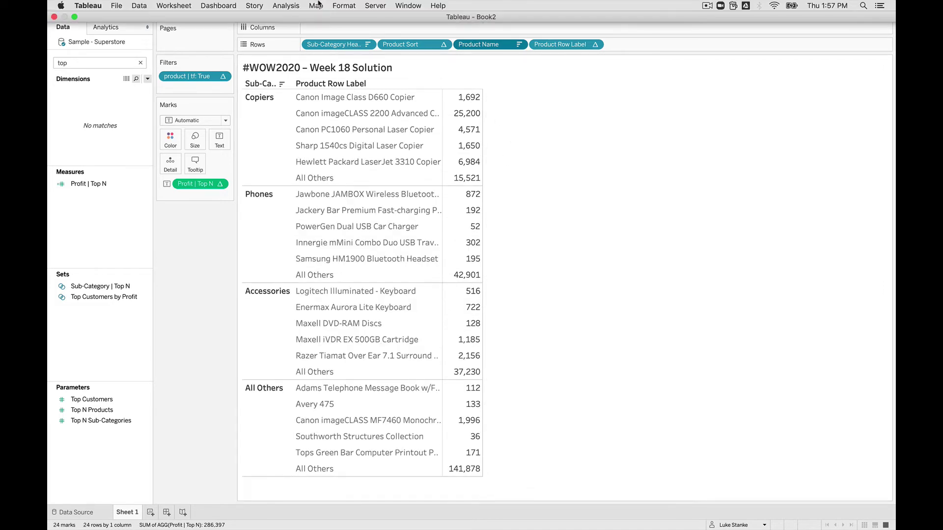
pyautogui.click(287, 6)
pyautogui.moveTo(334, 98)
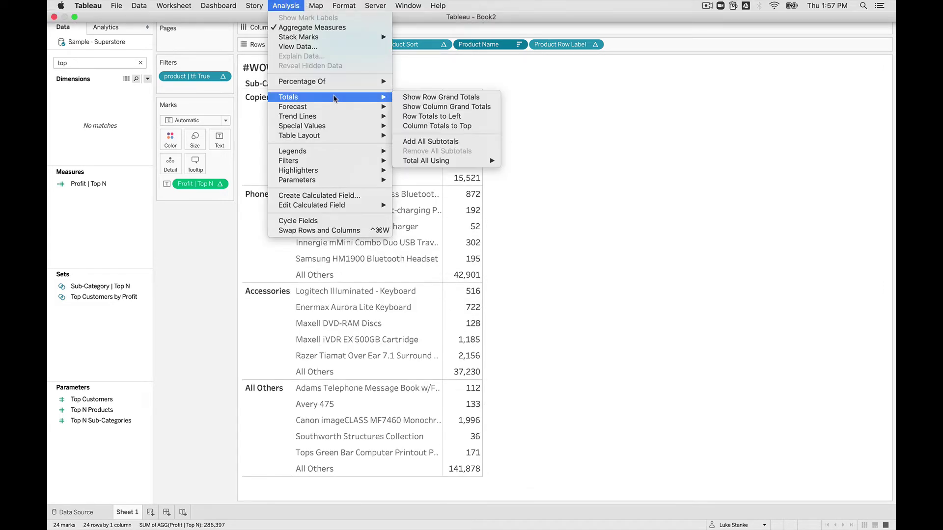
pyautogui.click(436, 110)
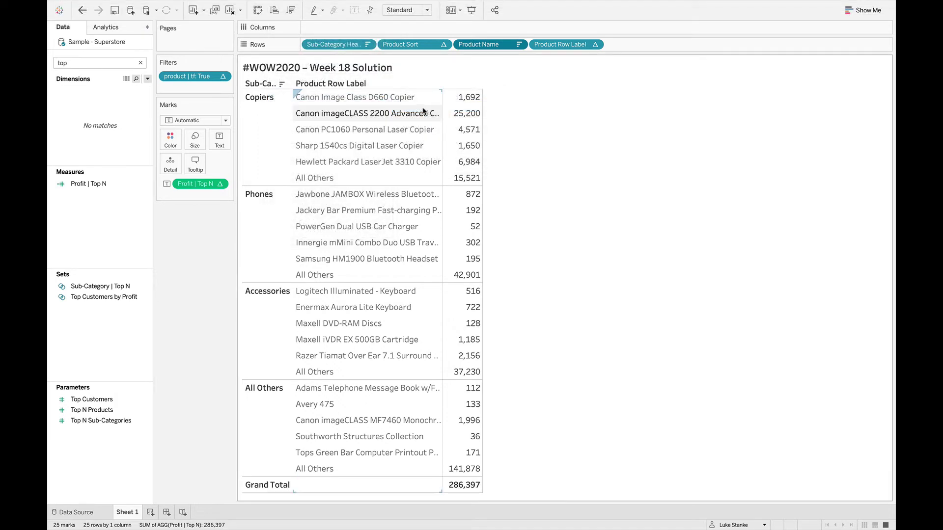
# Step: Turn on subtotals for the Sub-Category Header field only, and review the total rows of each group
pyautogui.rightClick(323, 46)
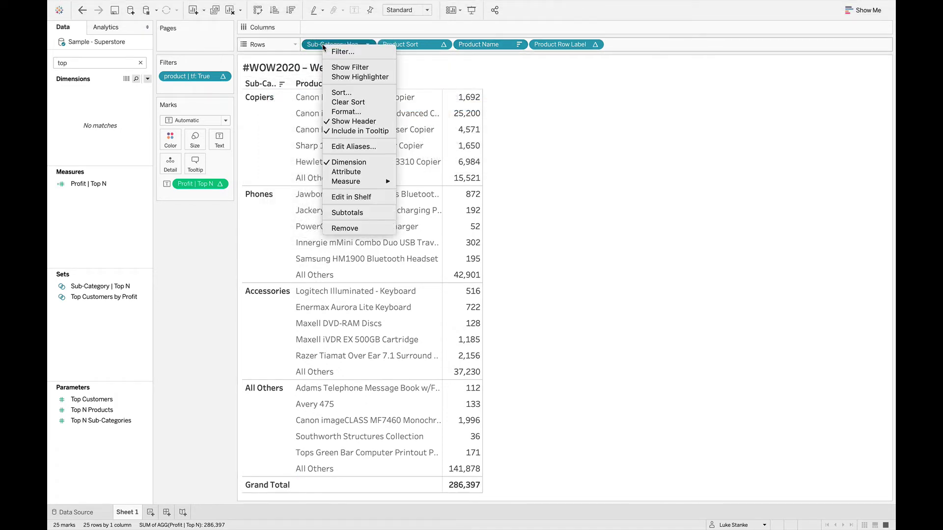
pyautogui.click(384, 213)
pyautogui.scroll(-3, 424, 221)
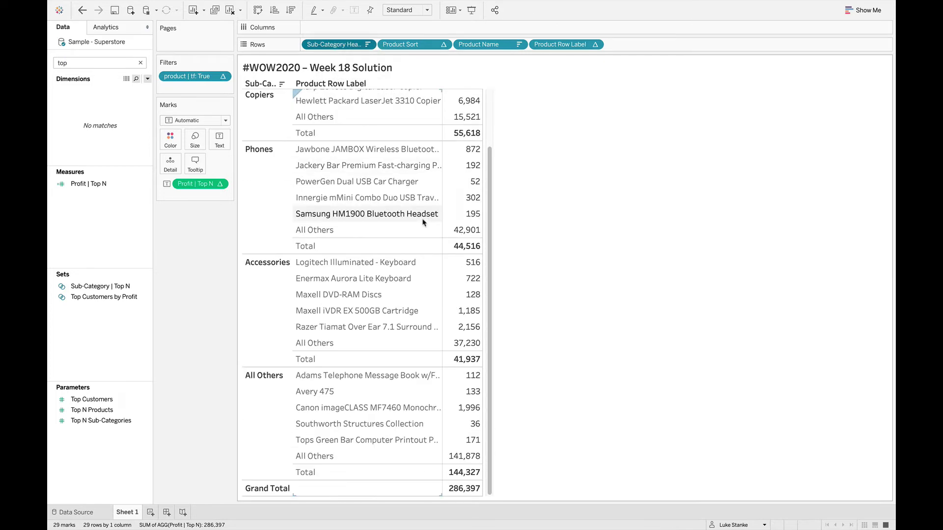
pyautogui.scroll(3, 424, 222)
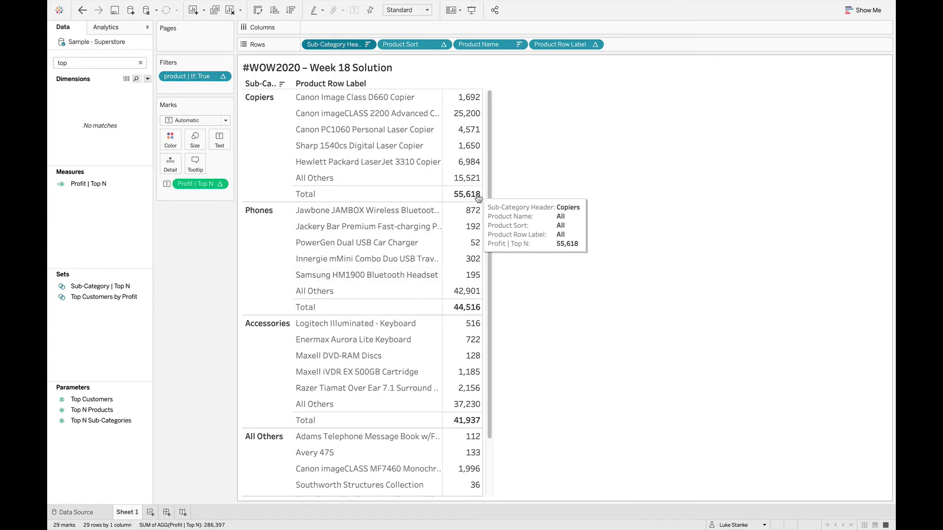
pyautogui.scroll(-3, 474, 260)
pyautogui.scroll(3, 442, 236)
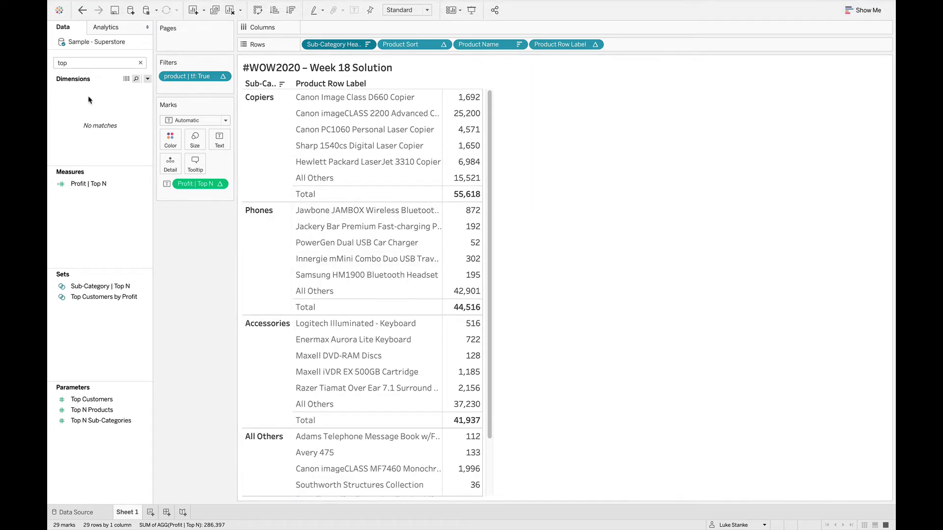
# Step: Duplicate the Profit | Top N measure, open the copy for editing, and rename it Sales | Top N
pyautogui.rightClick(82, 184)
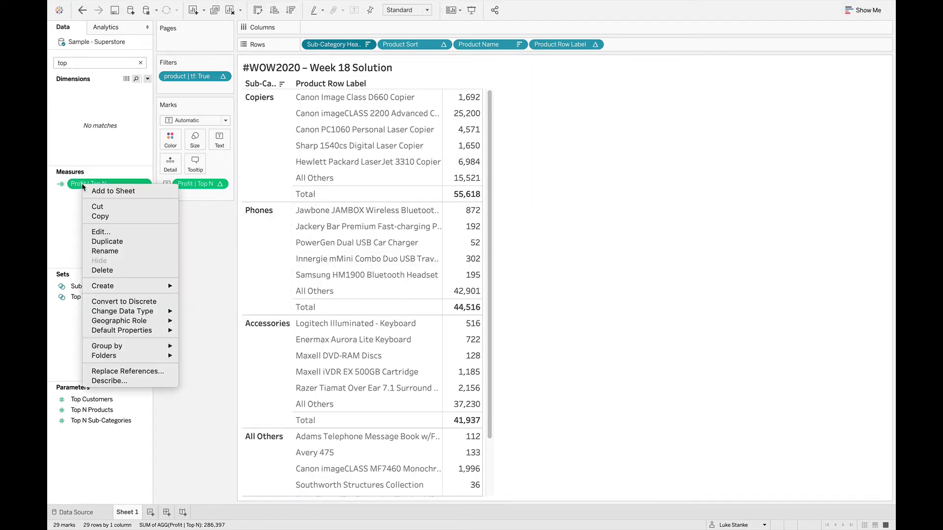
pyautogui.click(107, 241)
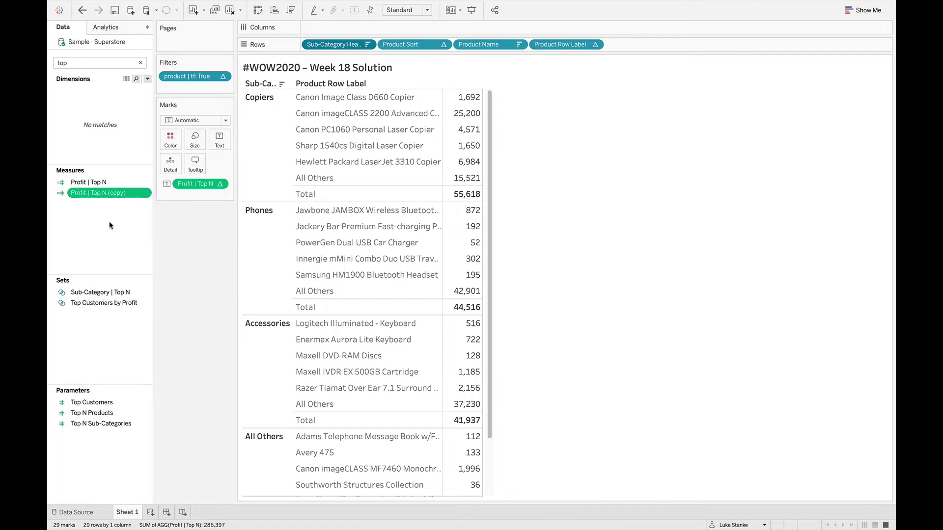
pyautogui.rightClick(96, 196)
pyautogui.click(114, 246)
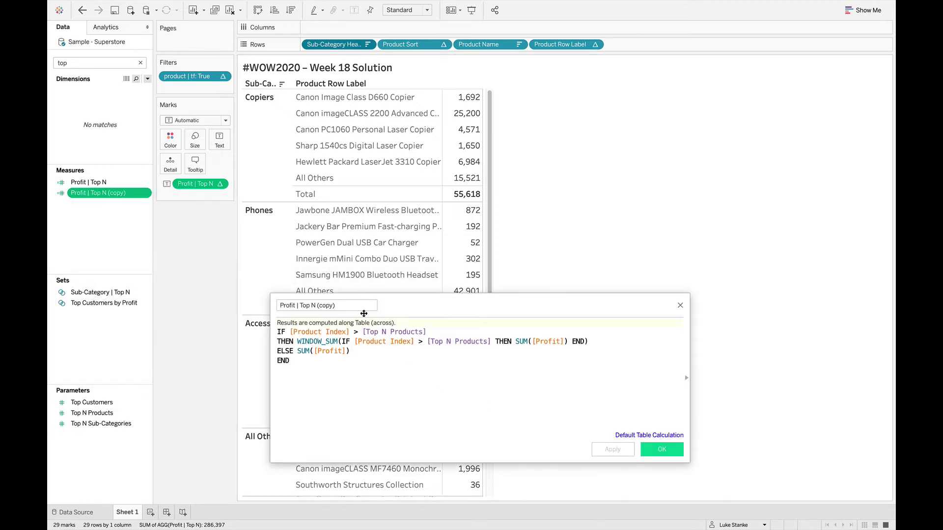
pyautogui.moveTo(315, 305); pyautogui.dragTo(338, 305)
pyautogui.press('BackSpace')
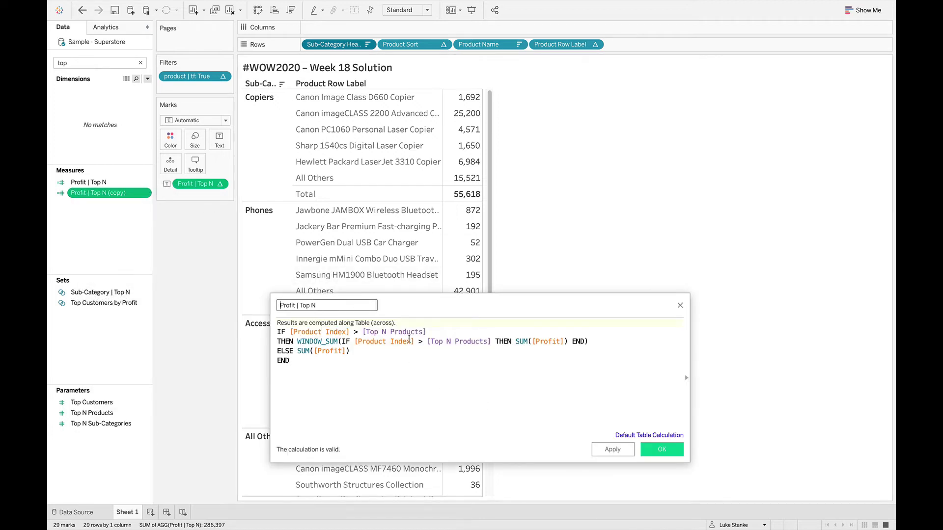
pyautogui.hotkey('shift', 'alt', 'Right')
pyautogui.write('Sa')
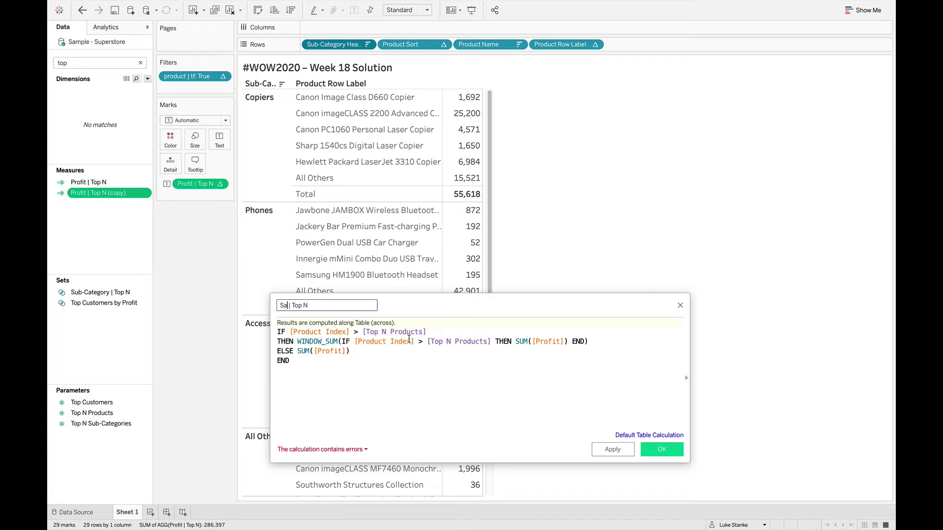
pyautogui.write('les')
# Step: Replace both Profit references with Sales in the Sales | Top N calculation, save it, and add the measure to the table
pyautogui.doubleClick(552, 343)
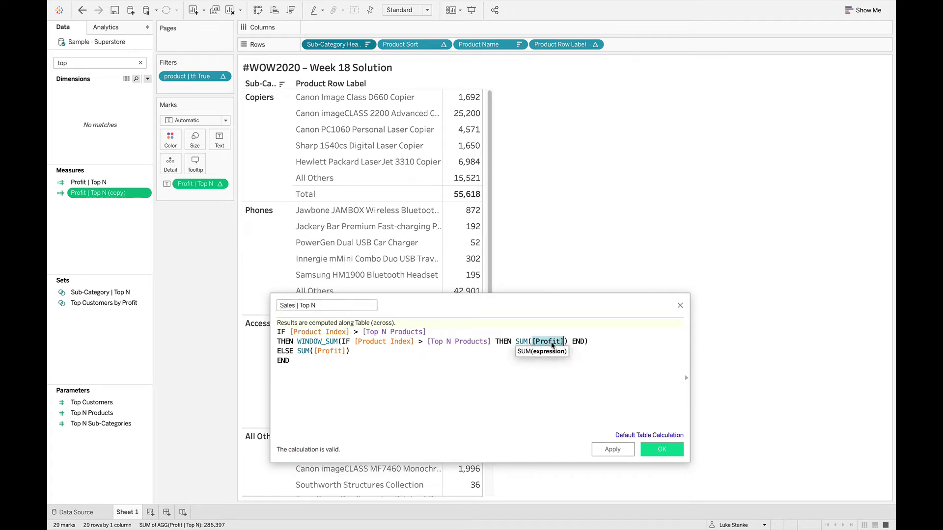
pyautogui.write('Sa')
pyautogui.click(559, 352)
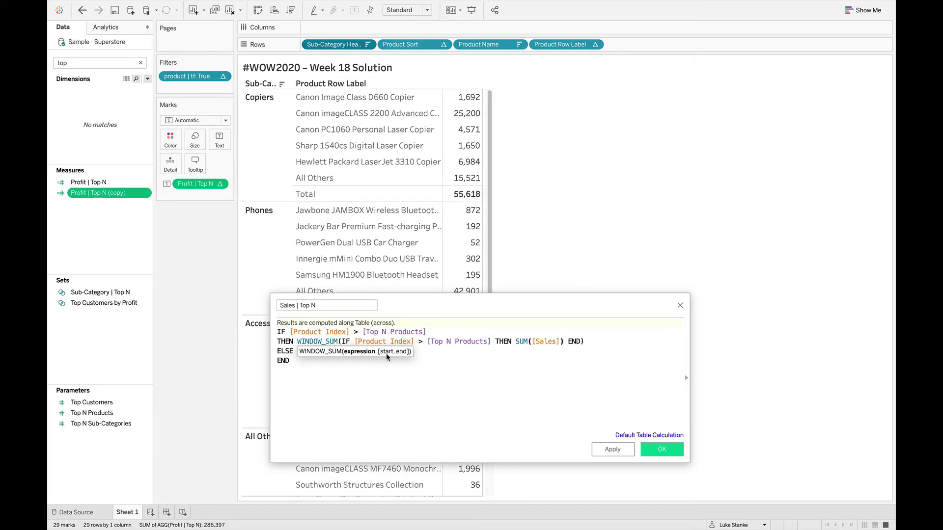
pyautogui.doubleClick(328, 351)
pyautogui.write('Sal')
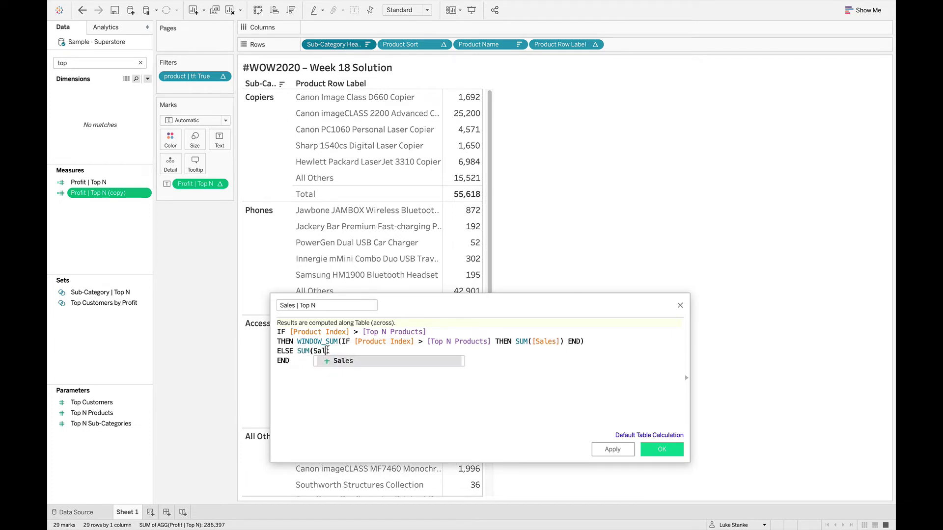
pyautogui.click(360, 363)
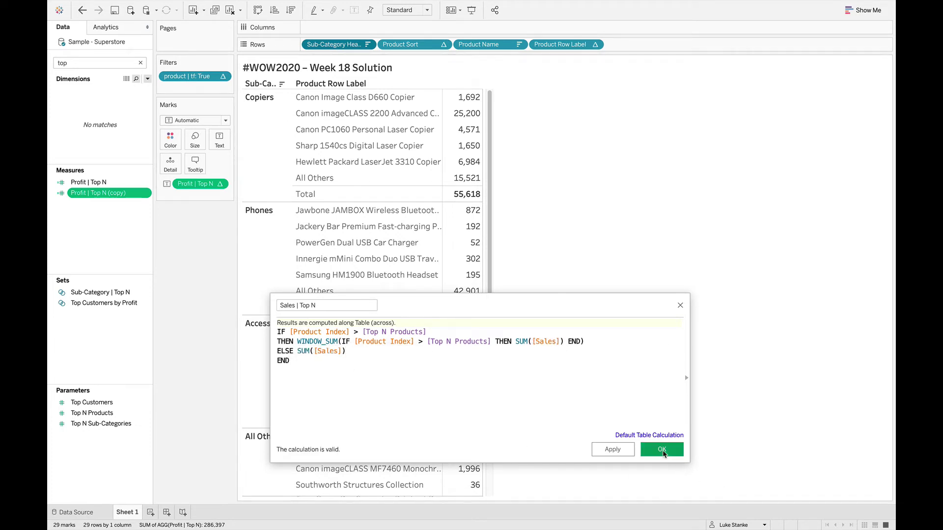
pyautogui.click(663, 452)
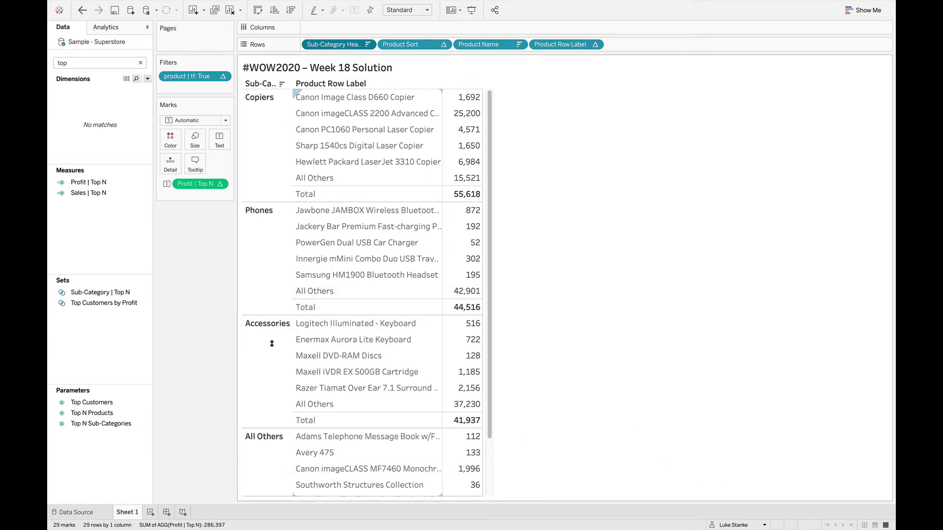
pyautogui.doubleClick(92, 194)
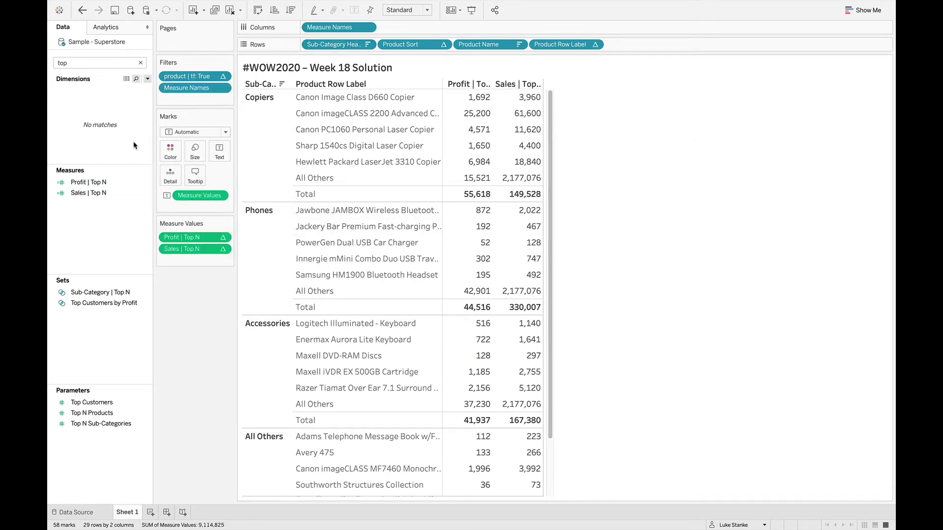
# Step: Duplicate the Profit | Top N measure and open the copy for editing
pyautogui.rightClick(117, 190)
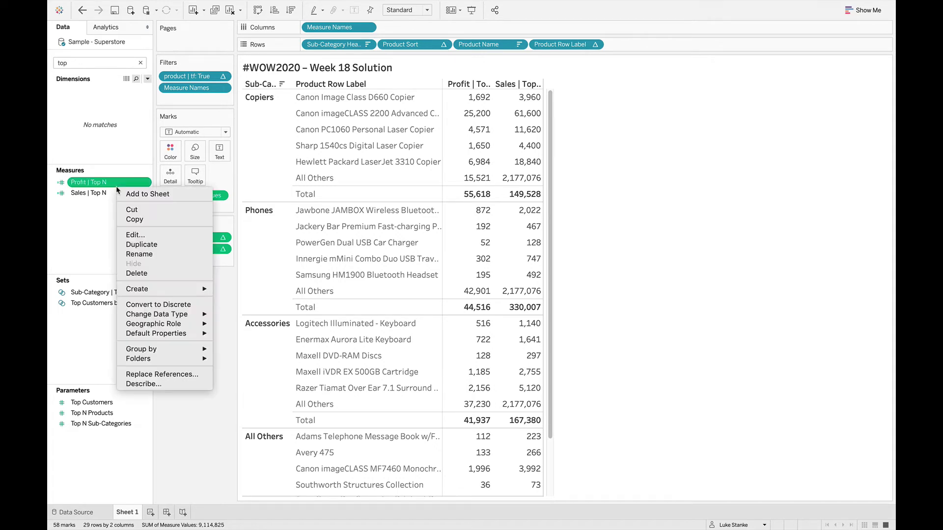
pyautogui.click(150, 248)
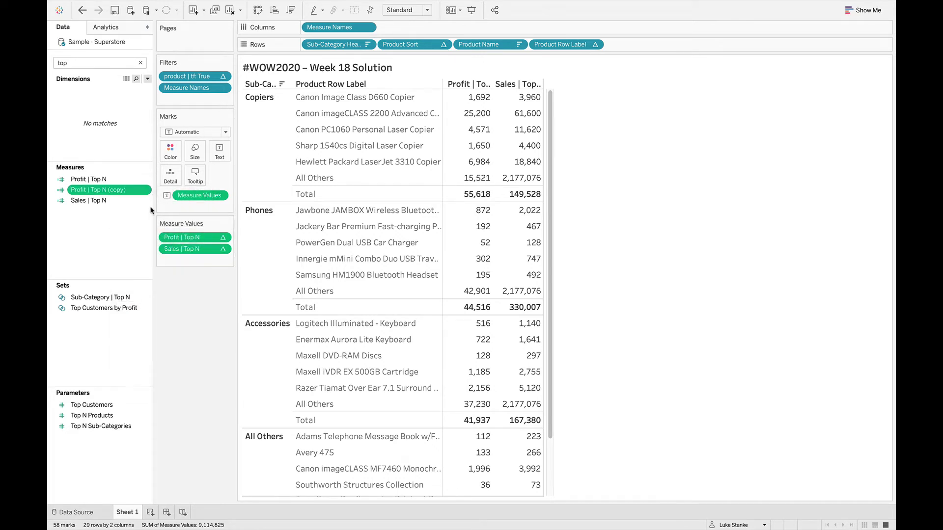
pyautogui.rightClick(129, 190)
pyautogui.click(166, 239)
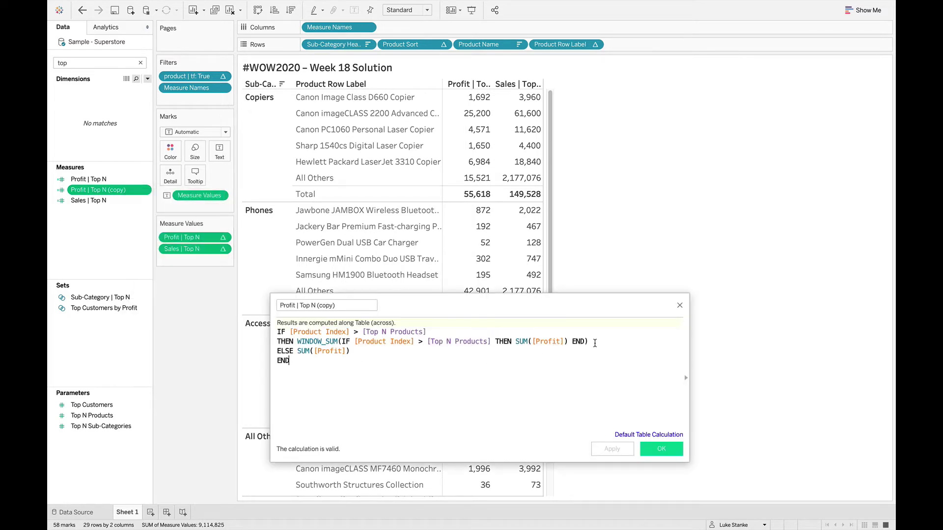
# Step: Divide the THEN expression in the copy by WINDOW_SUM(IF [Product Index] > [Top N Products] THEN SUM([Sales]) END) and save the calculation
pyautogui.hotkey('shift', 'Left')
pyautogui.hotkey('shift', 'Left')
pyautogui.hotkey('shift', 'Left')
pyautogui.hotkey('shift', 'Left')
pyautogui.hotkey('shift', 'Left')
pyautogui.hotkey('shift', 'Left')
pyautogui.hotkey('shift', 'Left')
pyautogui.hotkey('shift', 'Left')
pyautogui.hotkey('shift', 'Left')
pyautogui.hotkey('shift', 'Left')
pyautogui.hotkey('shift', 'Left')
pyautogui.hotkey('shift', 'Left')
pyautogui.hotkey('shift', 'Left')
pyautogui.hotkey('shift', 'Left')
pyautogui.hotkey('shift', 'Left')
pyautogui.hotkey('shift', 'Left')
pyautogui.hotkey('shift', 'Left')
pyautogui.hotkey('shift', 'Left')
pyautogui.hotkey('shift', 'Left')
pyautogui.hotkey('shift', 'Left')
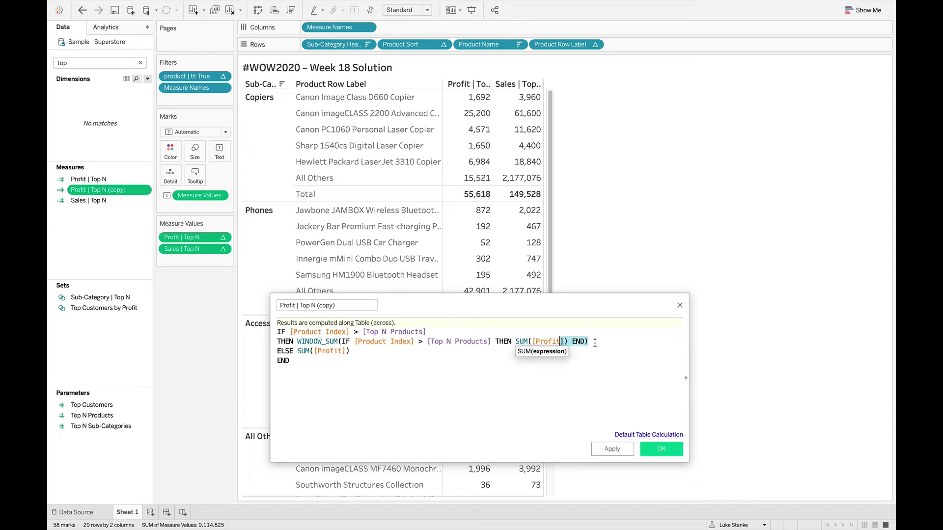
pyautogui.hotkey('shift', 'Left')
pyautogui.hotkey('shift', 'Left')
pyautogui.hotkey('shift', 'Left')
pyautogui.hotkey('shift', 'Left')
pyautogui.hotkey('shift', 'Left')
pyautogui.hotkey('shift', 'Left')
pyautogui.hotkey('shift', 'Left')
pyautogui.hotkey('shift', 'Left')
pyautogui.hotkey('shift', 'Left')
pyautogui.hotkey('shift', 'Left')
pyautogui.hotkey('shift', 'Left')
pyautogui.hotkey('shift', 'Left')
pyautogui.hotkey('shift', 'Left')
pyautogui.hotkey('shift', 'Left')
pyautogui.hotkey('shift', 'Left')
pyautogui.hotkey('shift', 'Left')
pyautogui.hotkey('shift', 'Left')
pyautogui.hotkey('shift', 'Left')
pyautogui.hotkey('shift', 'Left')
pyautogui.hotkey('shift', 'Left')
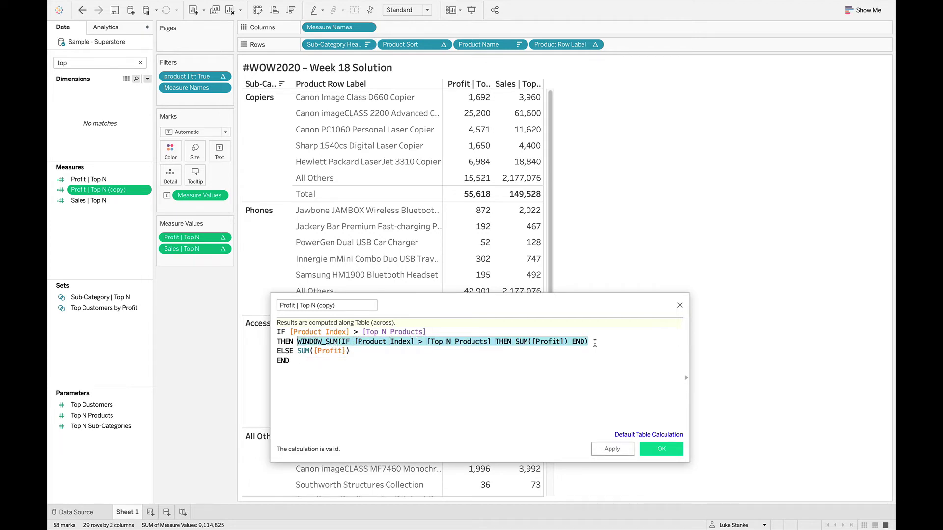
pyautogui.hotkey('ctrl', 'a')
pyautogui.hotkey('ctrl', 'v')
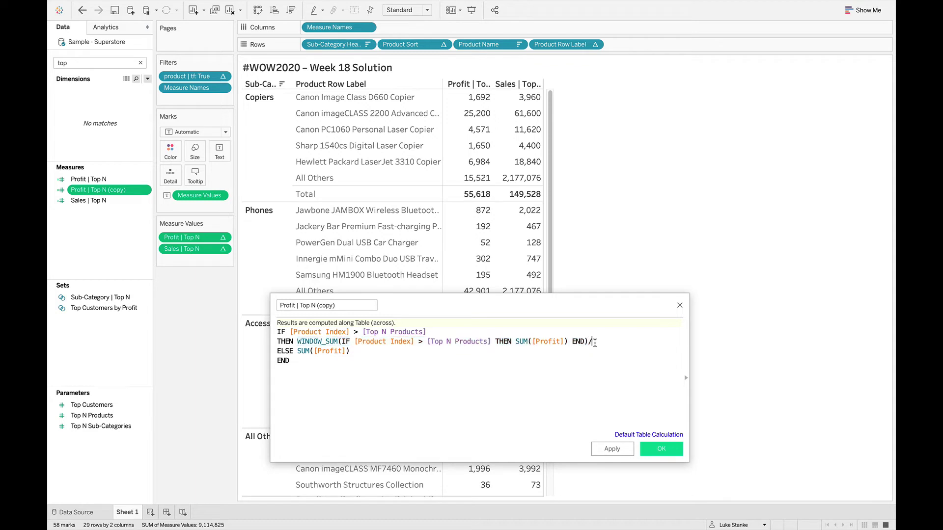
pyautogui.doubleClick(628, 340)
pyautogui.write('Sa')
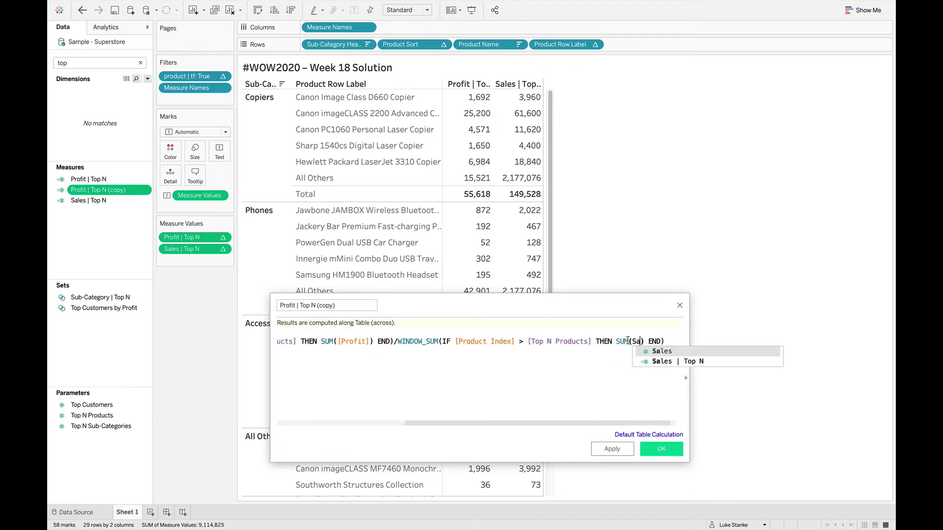
pyautogui.press('Return')
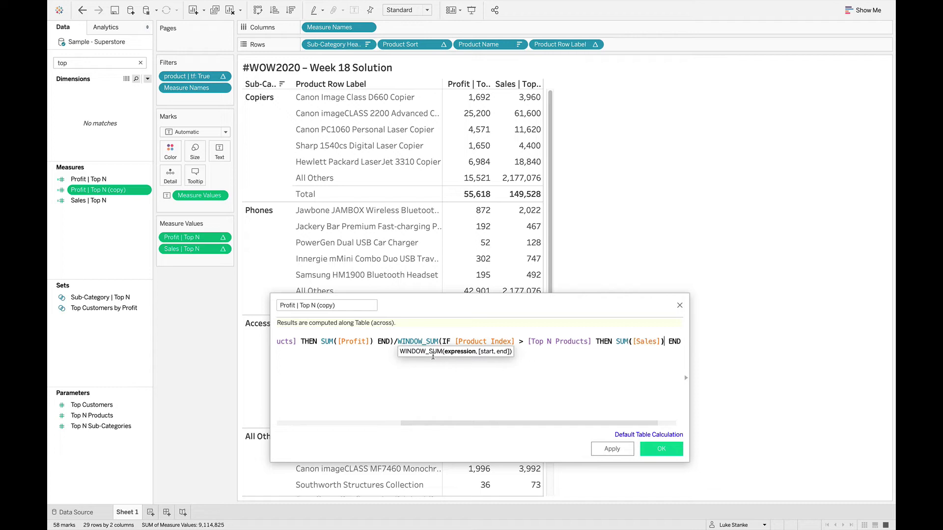
pyautogui.hscroll(-2, 387, 335)
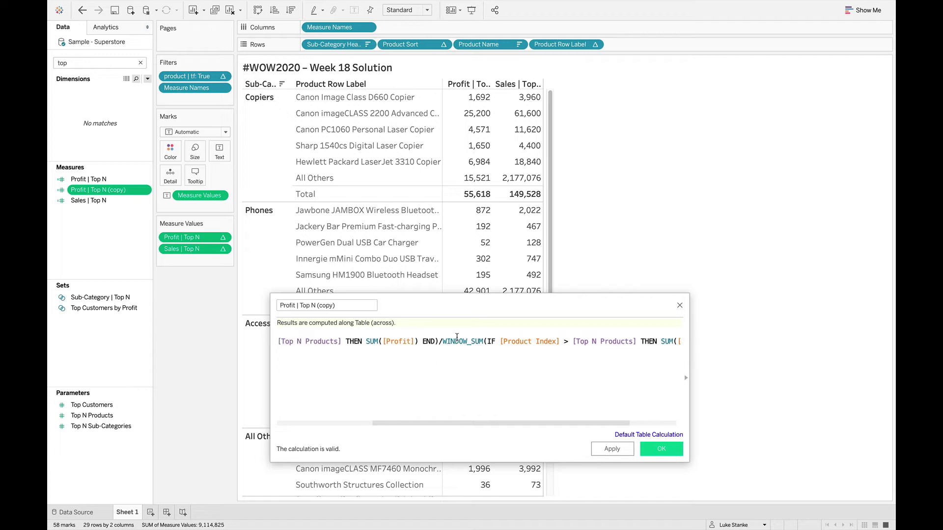
pyautogui.click(661, 449)
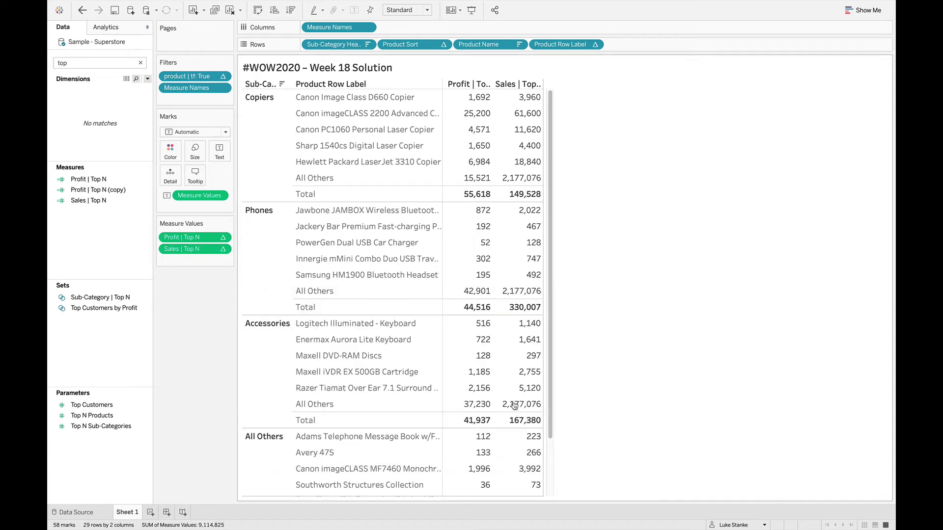
# Step: Rename the copied Profit | Top N measure as Profit Ratio | Top N
pyautogui.click(75, 189)
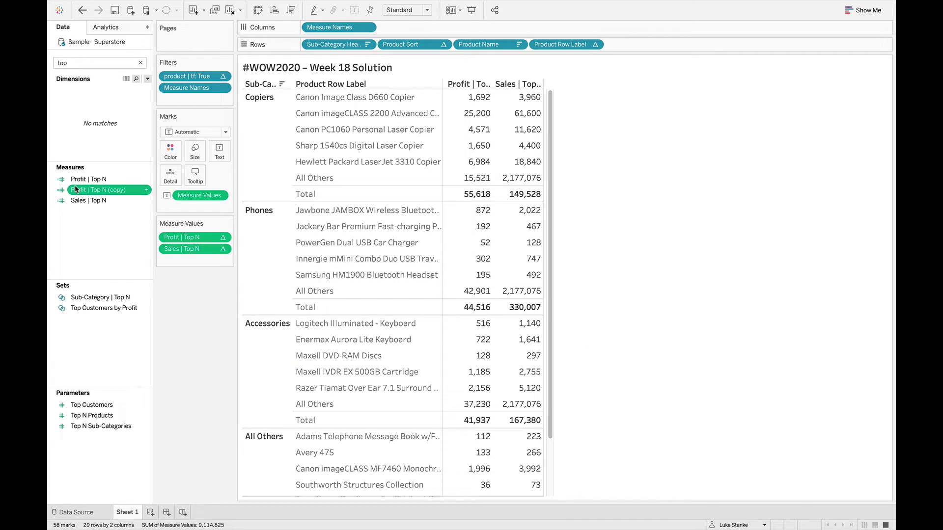
pyautogui.click(75, 189)
pyautogui.doubleClick(75, 189)
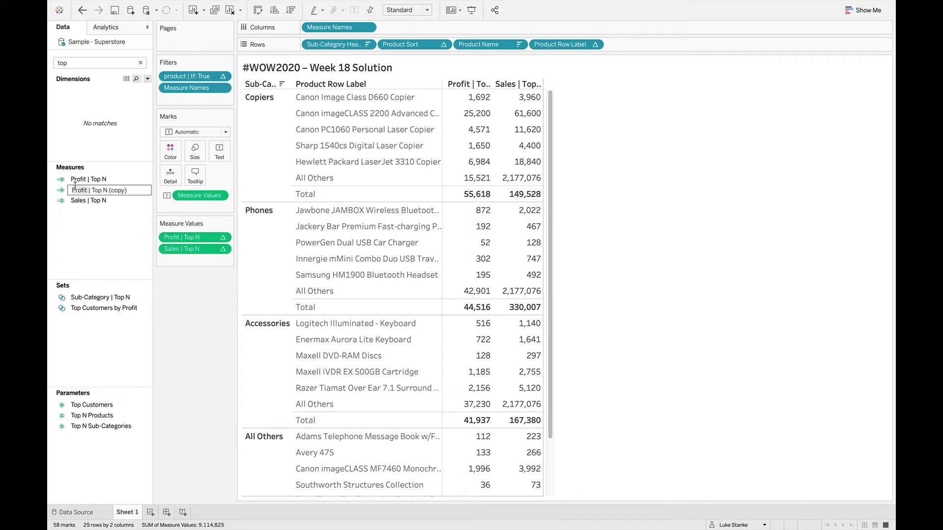
pyautogui.write('Profit Ran')
pyautogui.write('io')
pyautogui.press('Return')
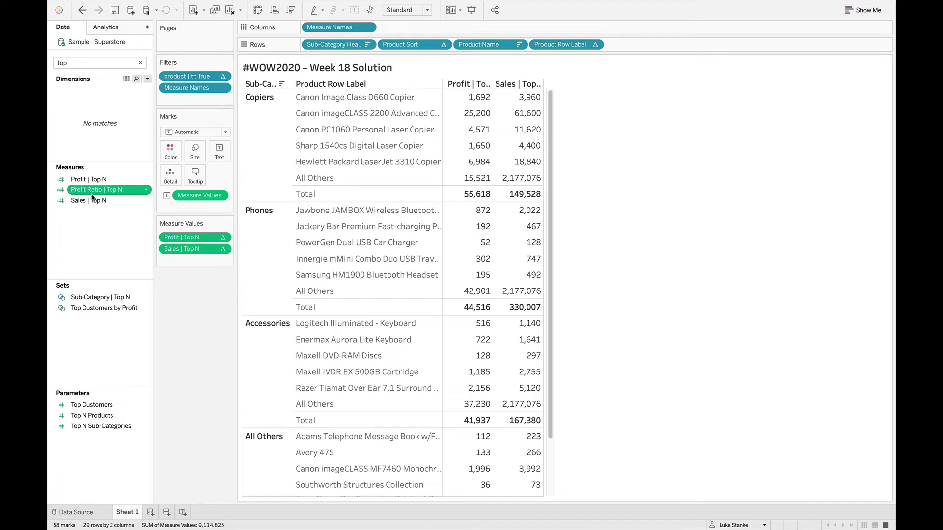
# Step: Add Profit Ratio | Top N as the first of the table's measure values and check its table calculation settings
pyautogui.moveTo(91, 192); pyautogui.dragTo(186, 231)
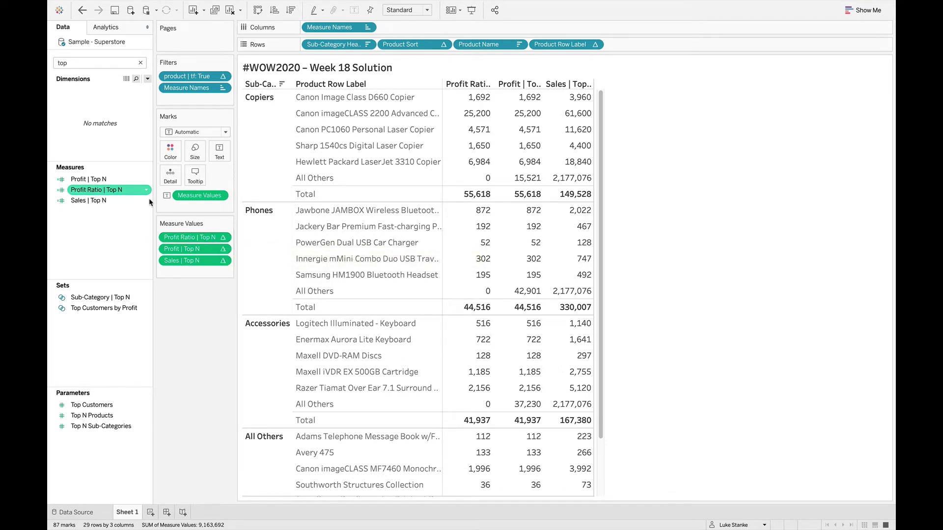
pyautogui.rightClick(192, 233)
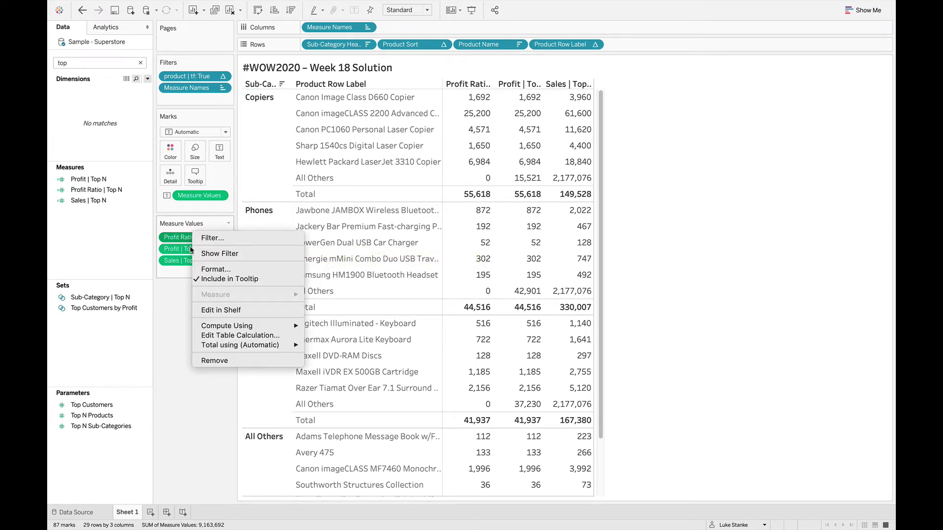
pyautogui.click(245, 336)
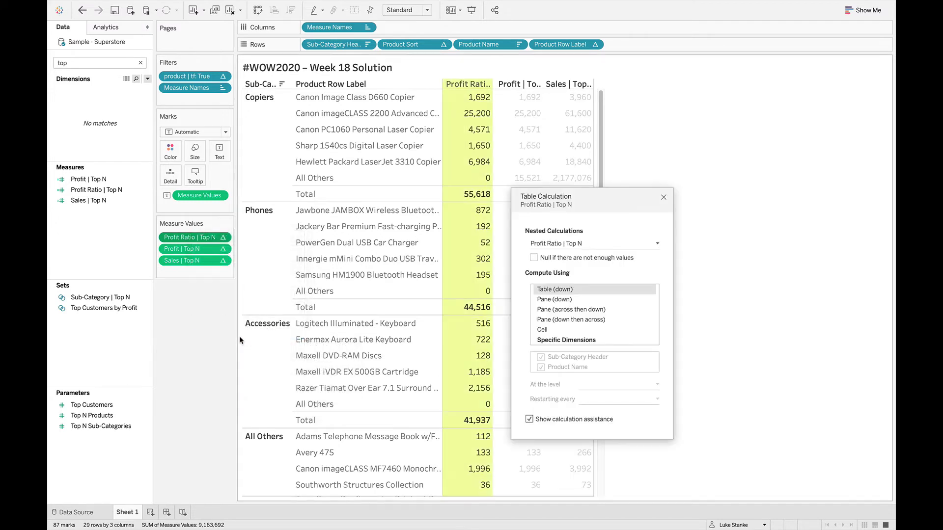
pyautogui.click(664, 197)
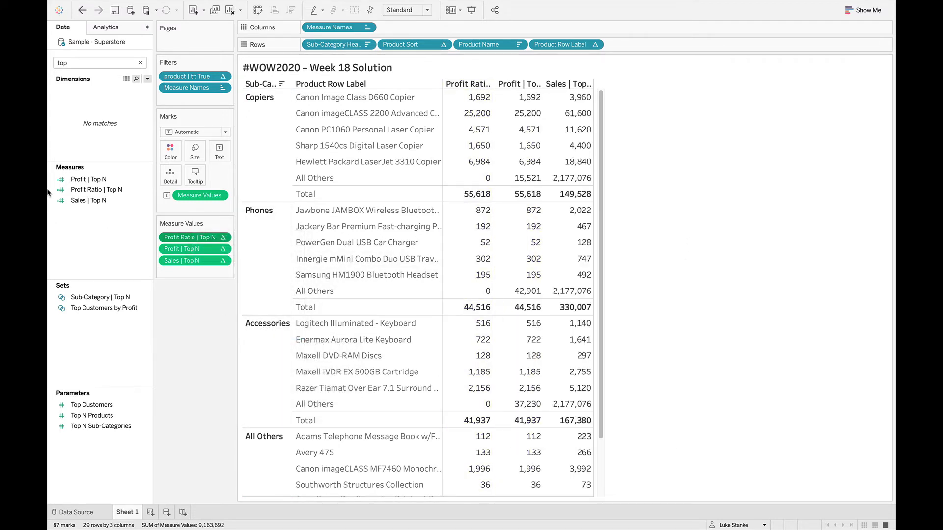
# Step: Edit Profit Ratio | Top N to put the Sales WINDOW_SUM on its own line and make the ELSE expression SUM([Profit])/SUM([Sales])
pyautogui.rightClick(100, 192)
pyautogui.click(157, 232)
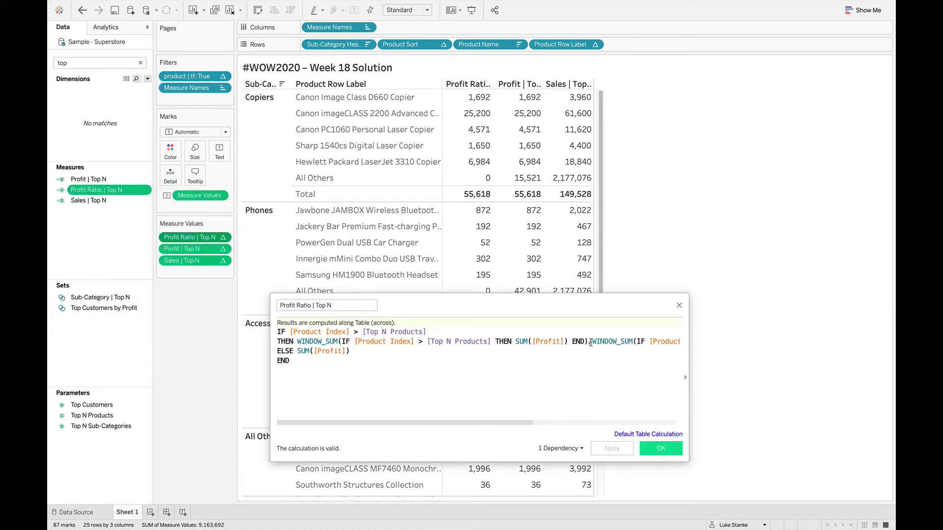
pyautogui.press('Return')
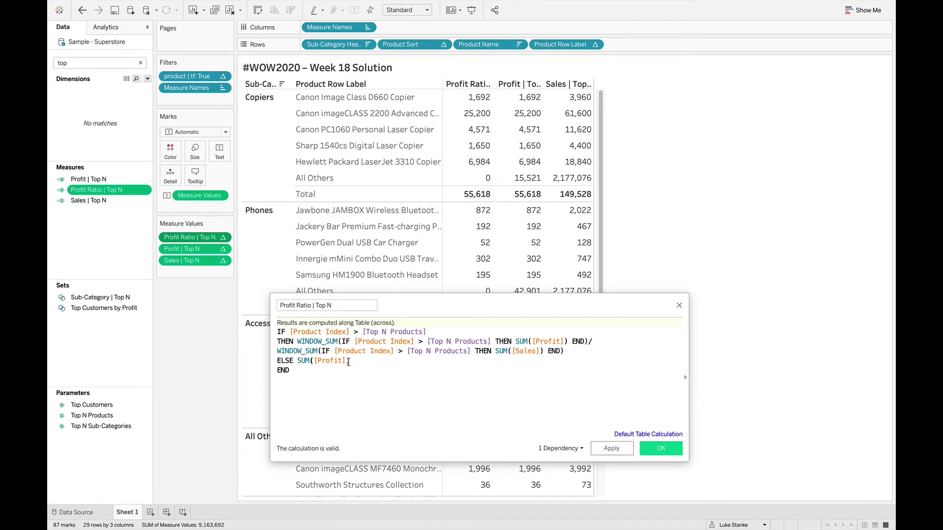
pyautogui.write('/SUM([Sales])')
pyautogui.click(658, 448)
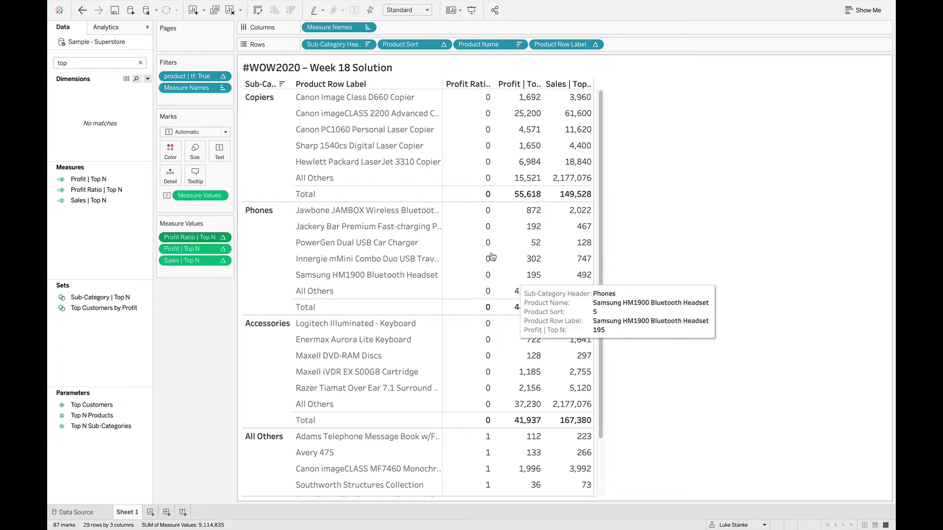
# Step: Format the Profit Ratio | Top N values in the table as percentages with 0 decimal places
pyautogui.rightClick(201, 240)
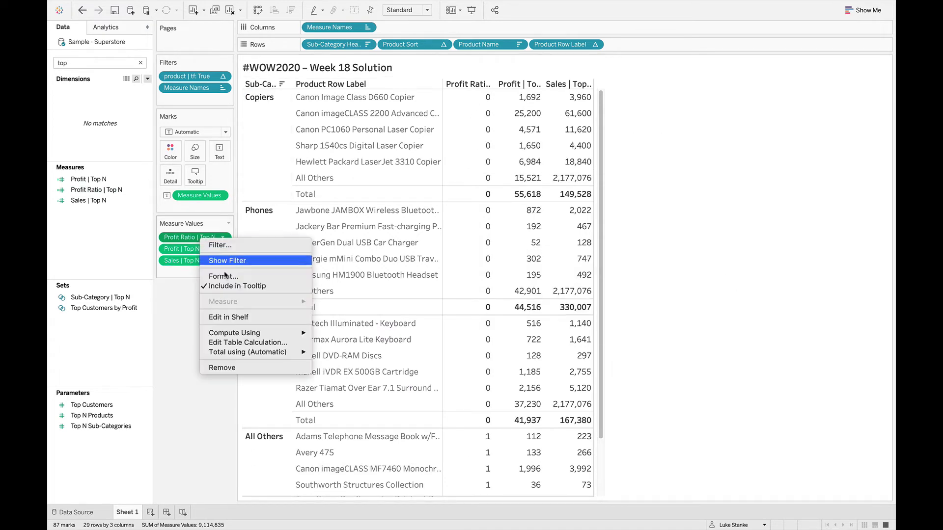
pyautogui.click(211, 274)
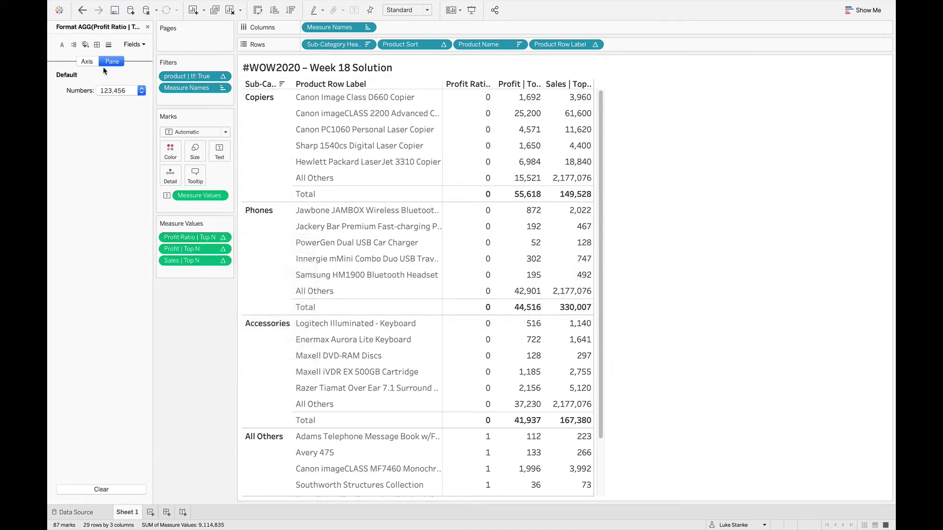
pyautogui.click(116, 91)
pyautogui.click(121, 164)
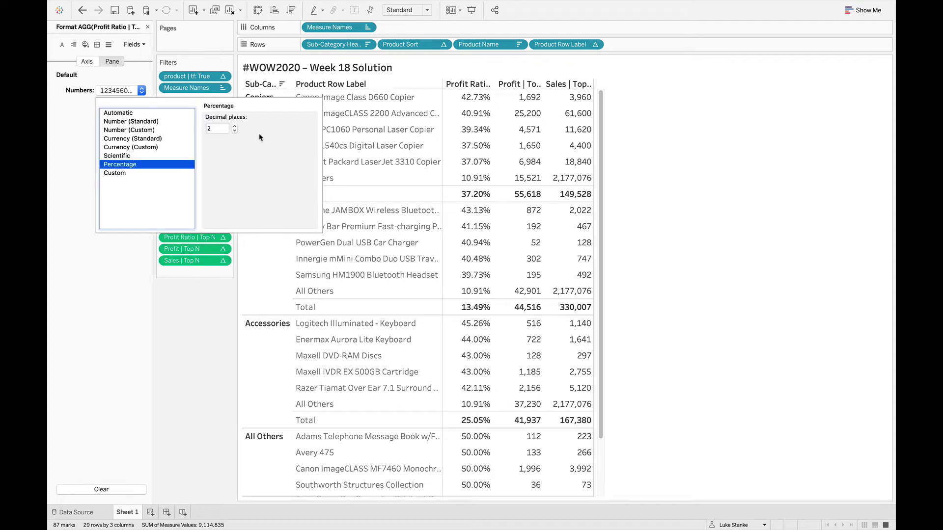
pyautogui.click(234, 130)
pyautogui.click(235, 131)
pyautogui.click(685, 317)
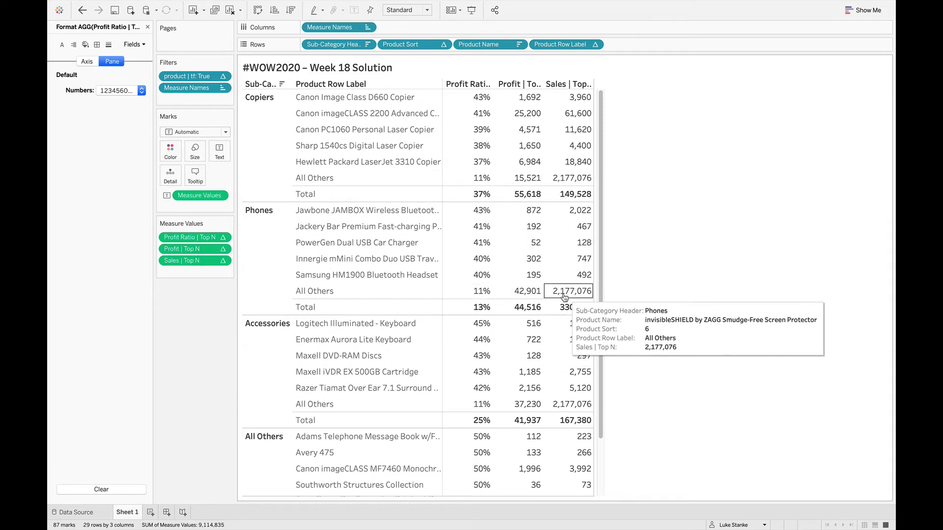
# Step: Set the Profit Ratio | Top N table calculation to compute using specific dimensions, with only Product Name included
pyautogui.rightClick(206, 238)
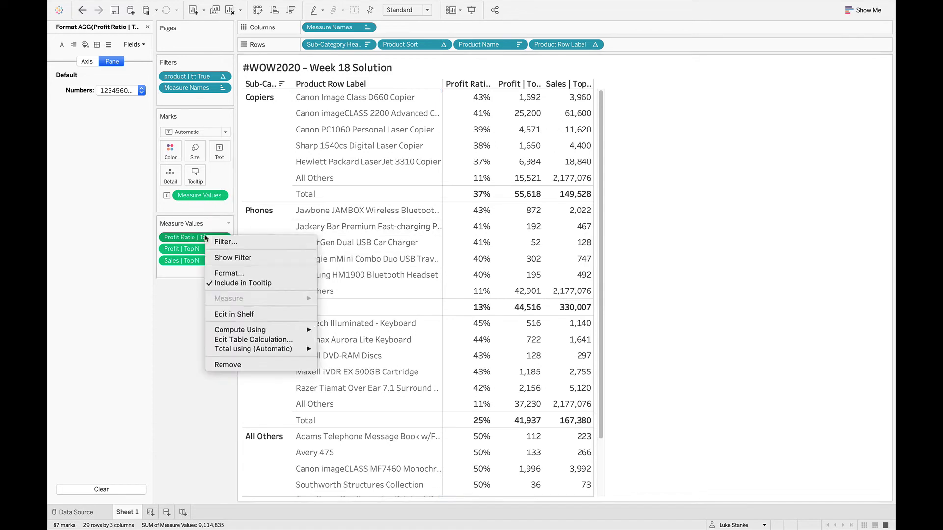
pyautogui.click(254, 340)
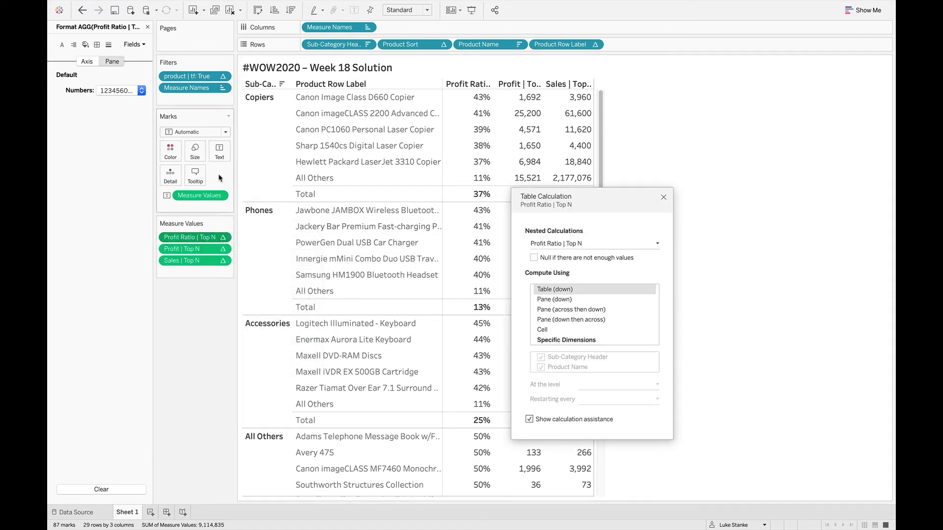
pyautogui.click(552, 341)
pyautogui.click(541, 358)
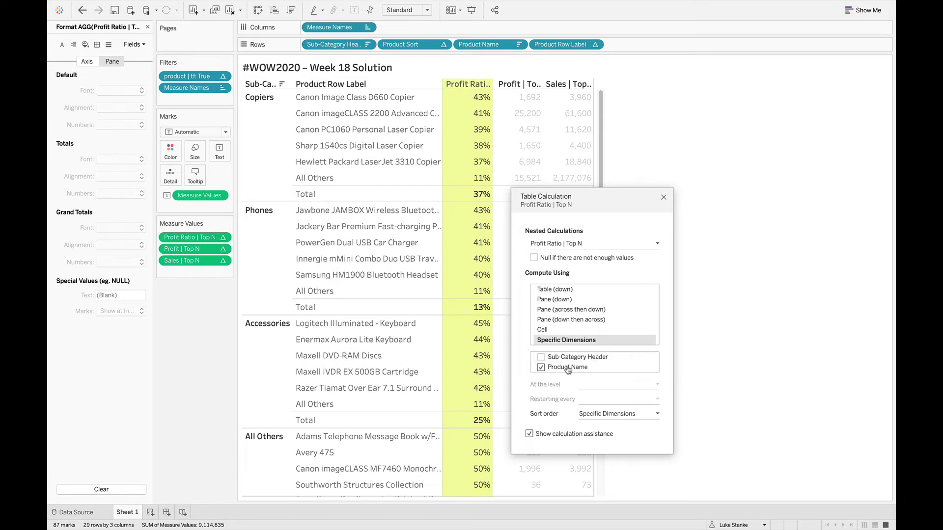
pyautogui.click(663, 197)
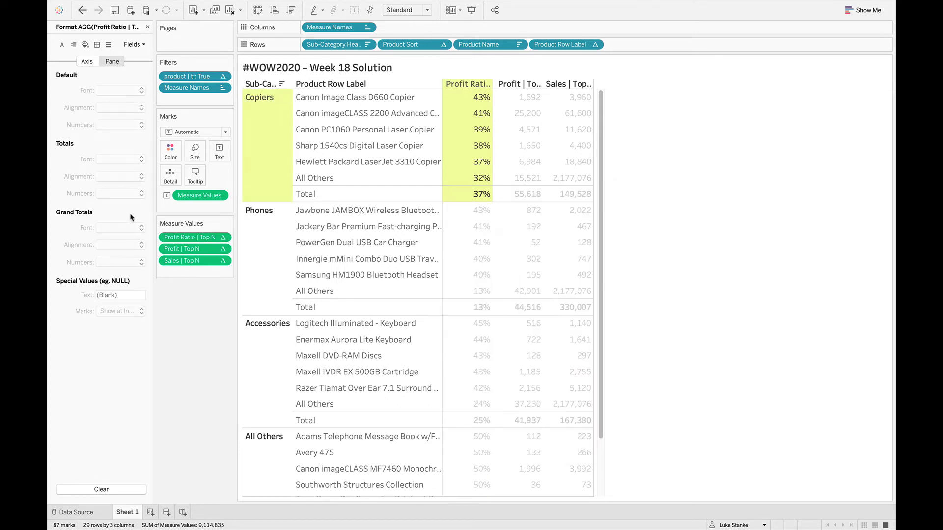
# Step: Set the Sales | Top N table calculation to compute using specific dimensions, with only Product Name included
pyautogui.rightClick(195, 258)
pyautogui.click(238, 362)
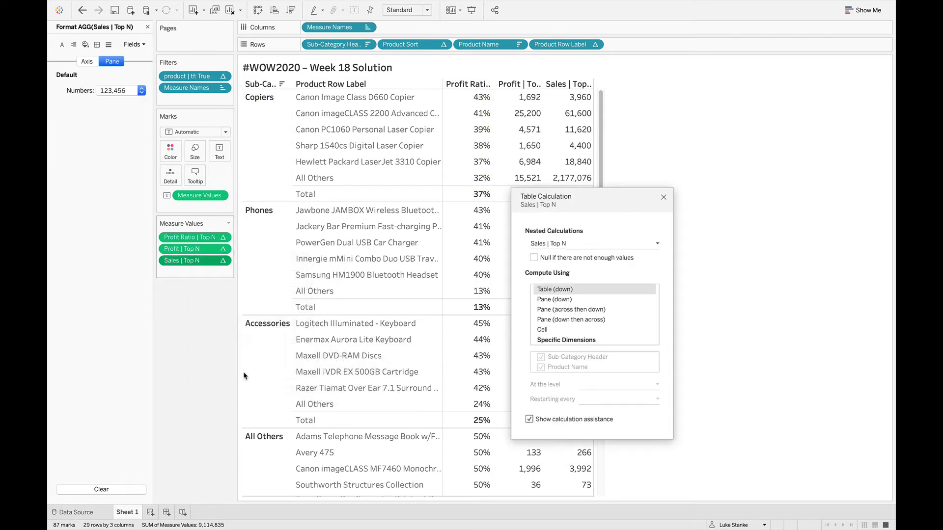
pyautogui.click(545, 340)
pyautogui.click(541, 357)
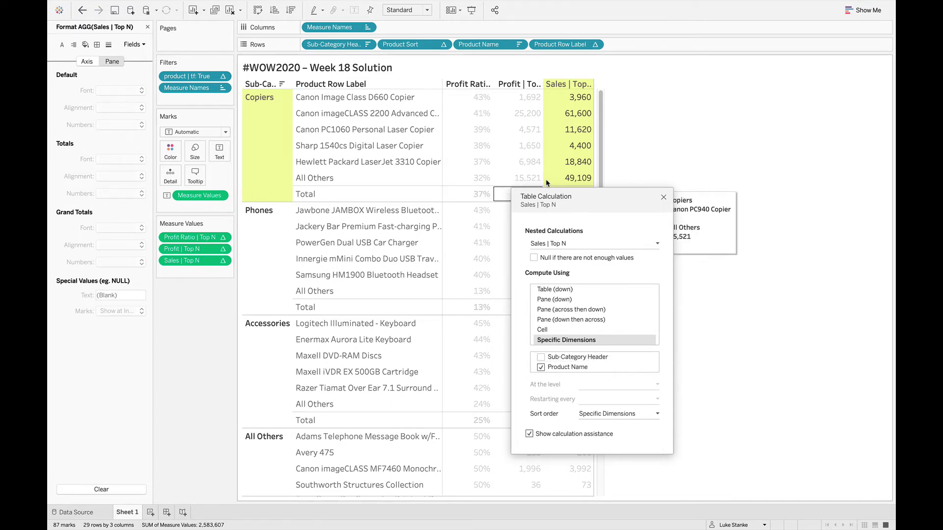
pyautogui.moveTo(568, 162)
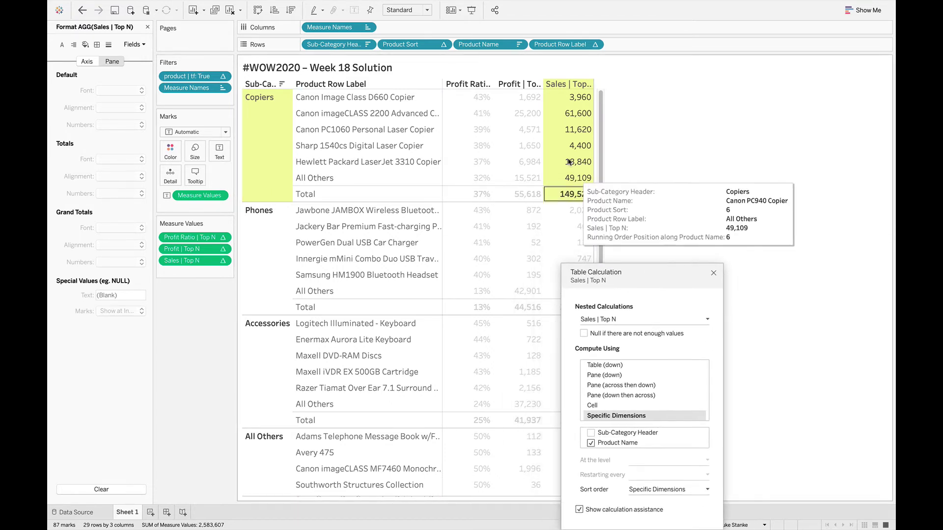
pyautogui.click(713, 274)
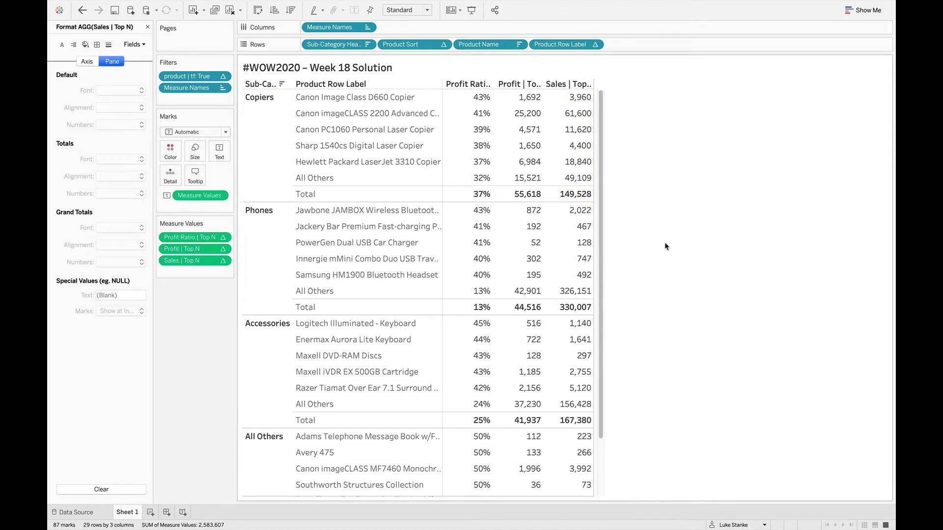
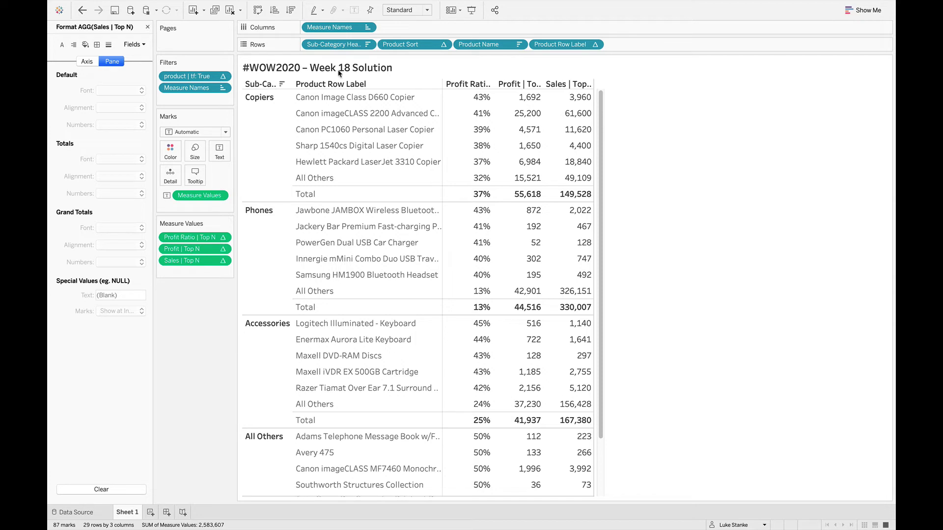
# Step: Close the formatting settings and create a new calculated field named Arrow
pyautogui.click(148, 27)
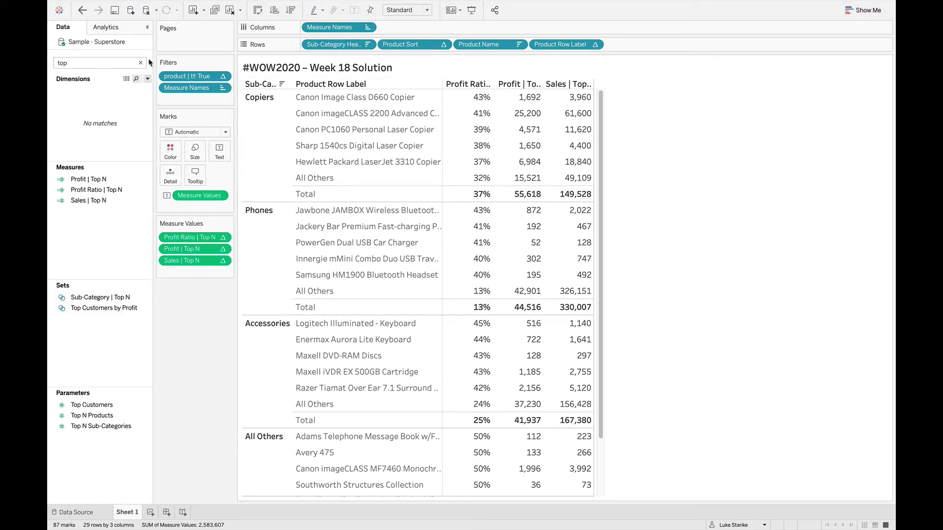
pyautogui.click(148, 78)
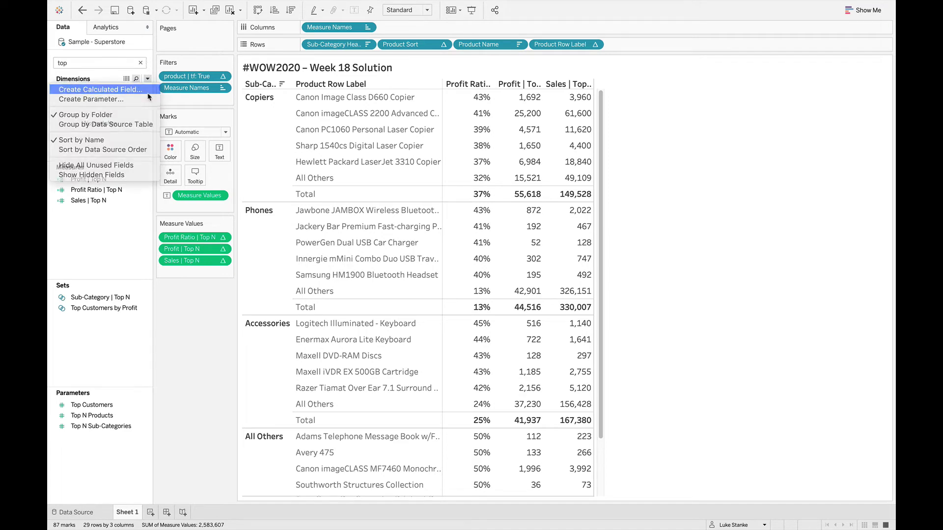
pyautogui.click(123, 89)
pyautogui.write('Arrow')
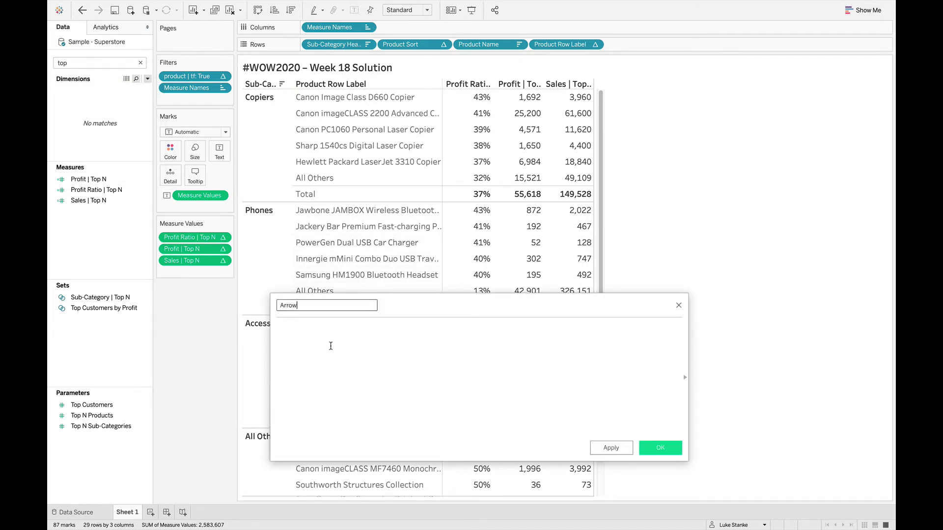
pyautogui.click(330, 345)
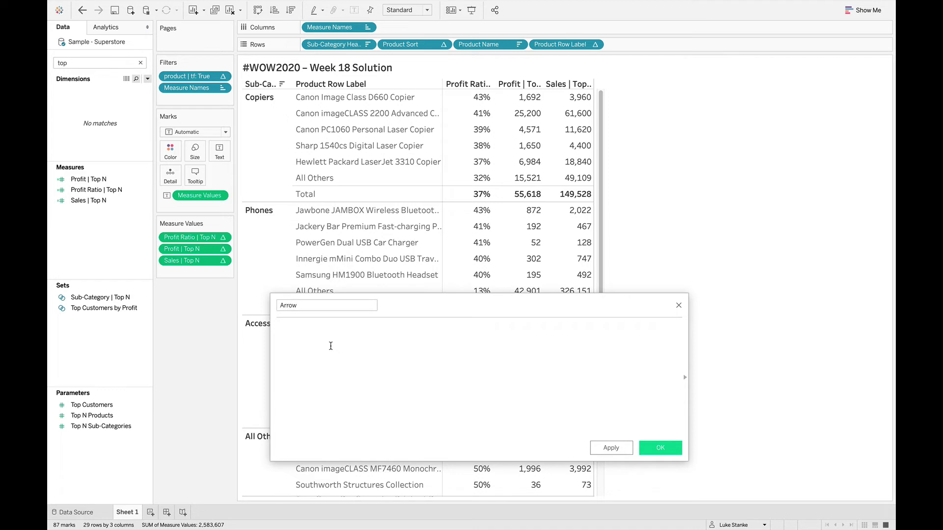
# Step: Begin the Arrow formula with IF and the [Product Sort] field
pyautogui.write('IF')
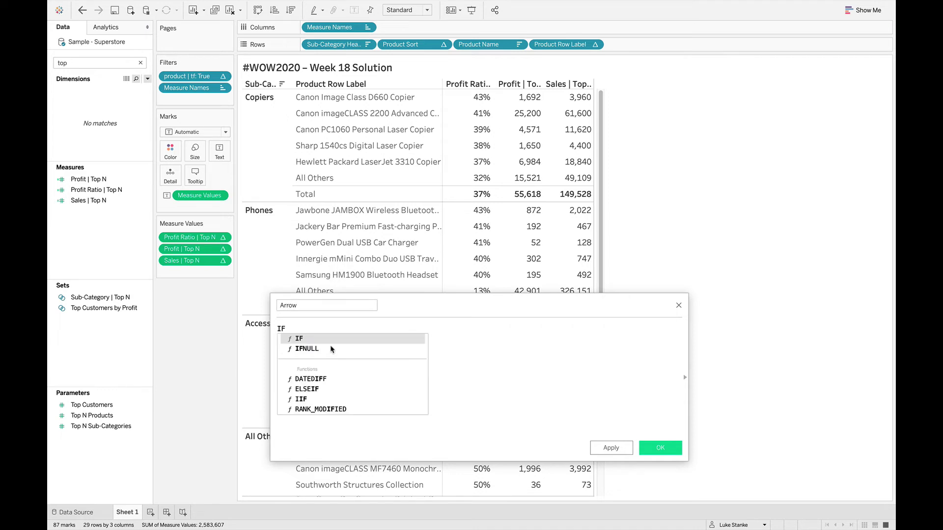
pyautogui.write(' Prod')
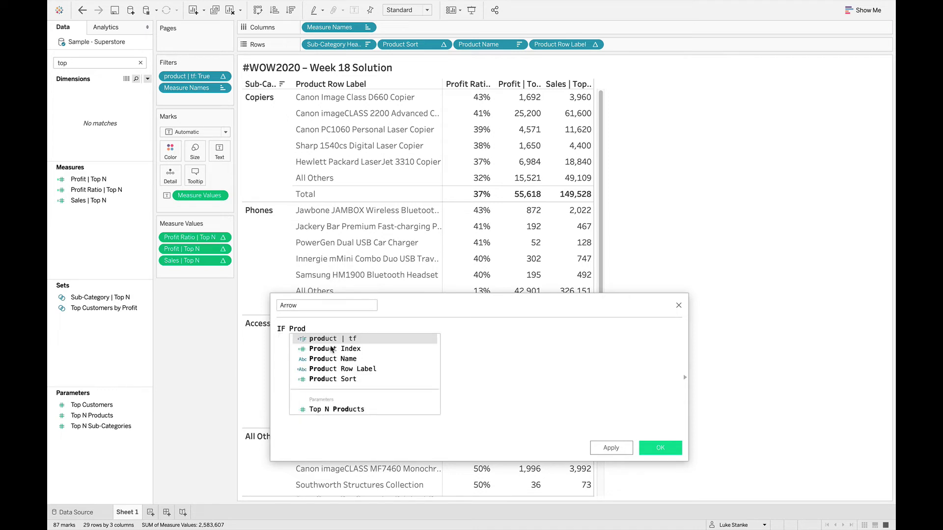
pyautogui.press('Down')
pyautogui.press('Down')
pyautogui.press('Down')
pyautogui.press('Down')
pyautogui.press('Return')
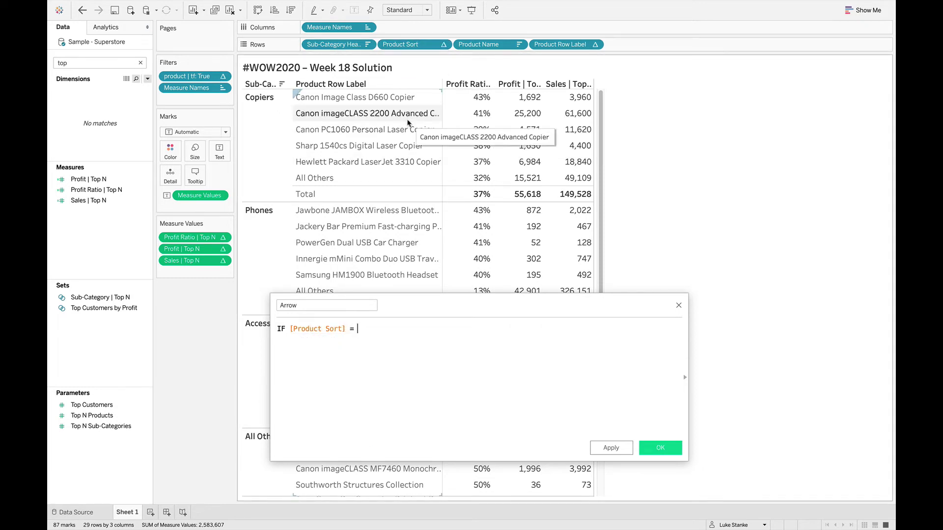
# Step: Complete the Arrow formula's first condition by comparing [Product Sort] for equality with ([Top N Products] + 1)
pyautogui.write('= (Top')
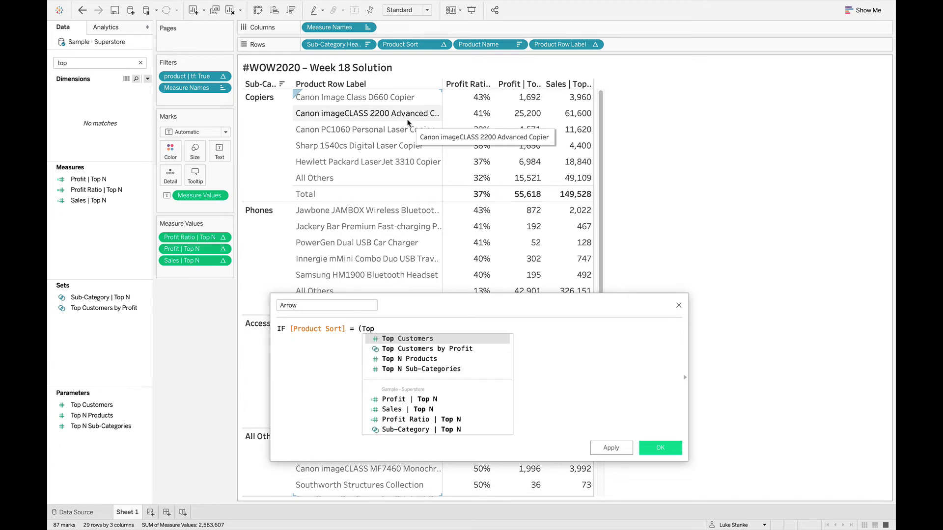
pyautogui.press('Down')
pyautogui.press('Down')
pyautogui.press('Return')
pyautogui.write('+ 1)')
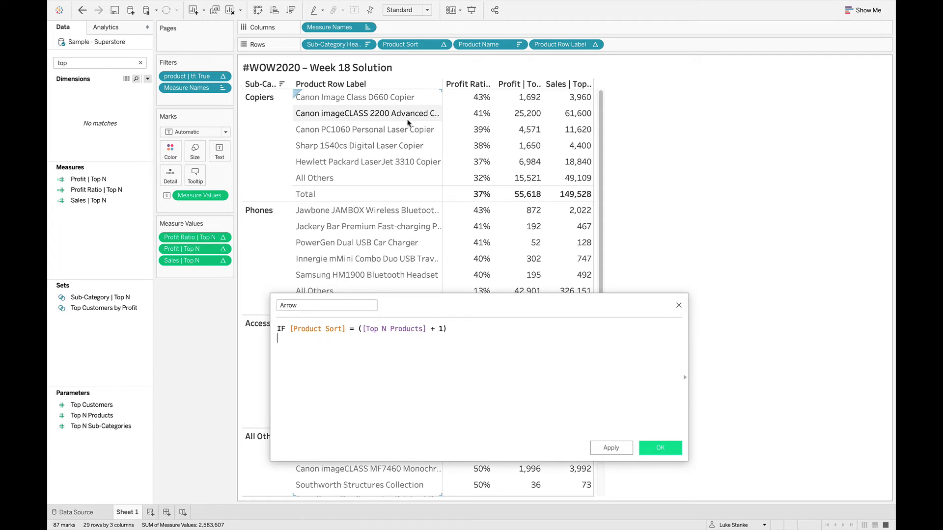
pyautogui.press('Return')
pyautogui.write('AND')
pyautogui.press('BackSpace')
pyautogui.press('BackSpace')
pyautogui.press('BackSpace')
# Step: Open alt-codes.net in a new browser tab, copy the ► symbol and bring it into the Arrow formula in Tableau
pyautogui.press('super+Tab')
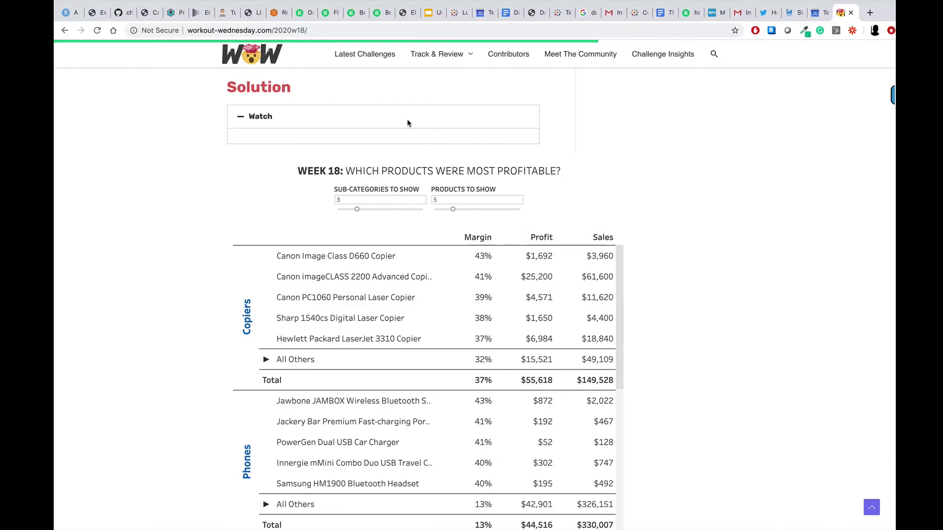
pyautogui.press('super+t')
pyautogui.write('alt-codes.net')
pyautogui.press('Return')
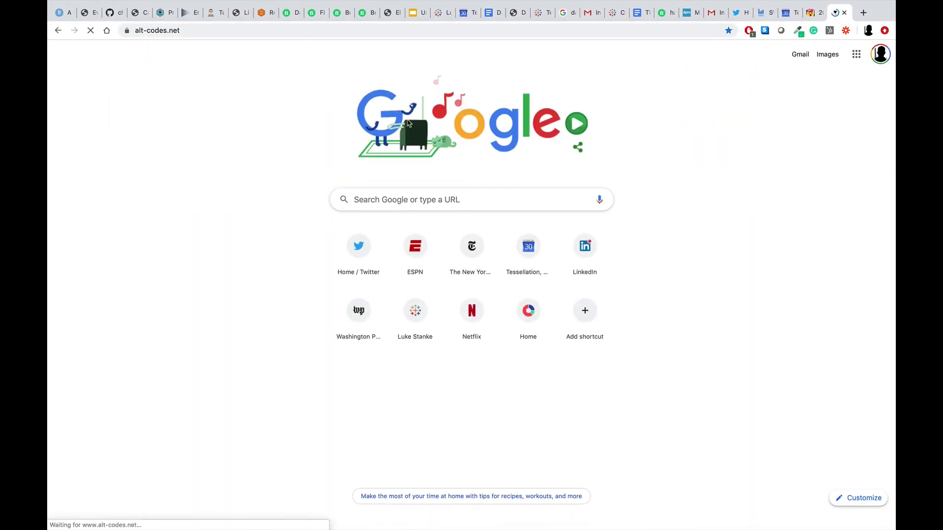
pyautogui.scroll(-4, 255, 304)
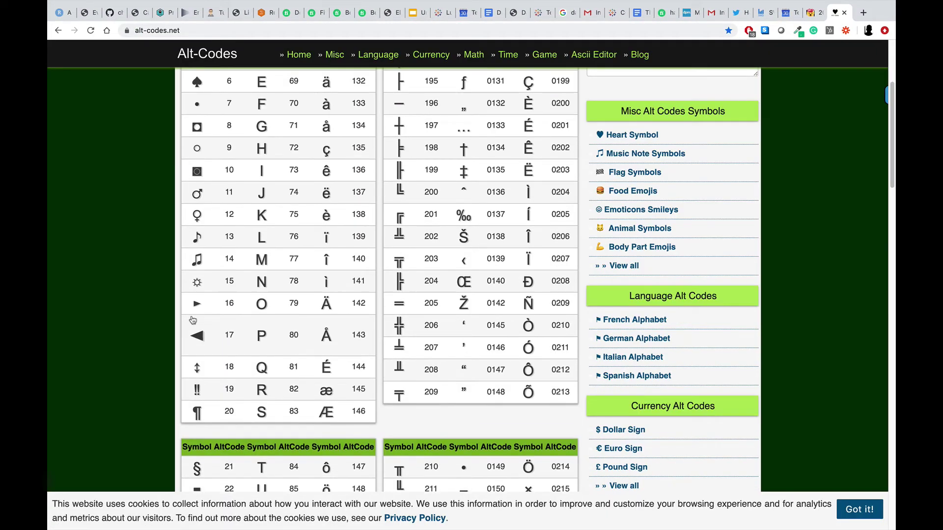
pyautogui.click(195, 313)
pyautogui.press('super+Tab')
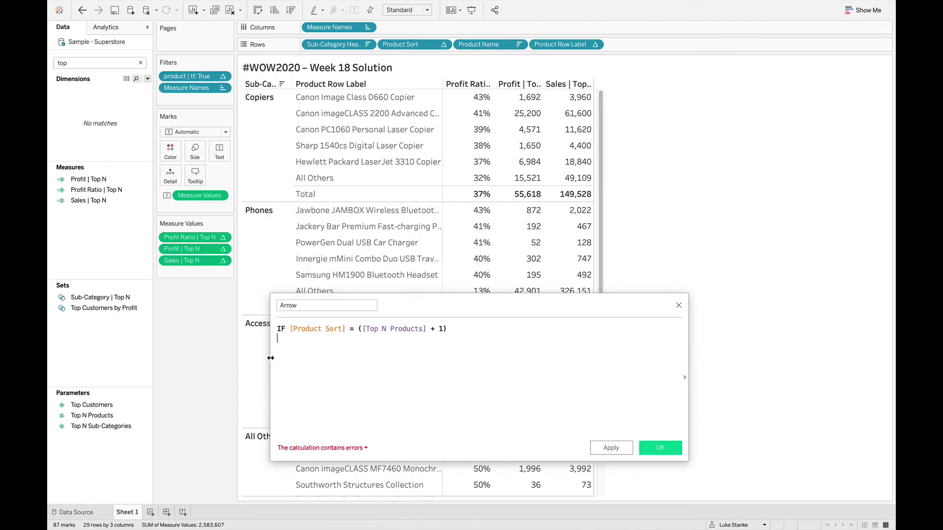
# Step: Copy the ▼ symbol from alt-codes.net in the browser and paste it on its own line below ► in Tableau's Arrow formula
pyautogui.press('super+Tab')
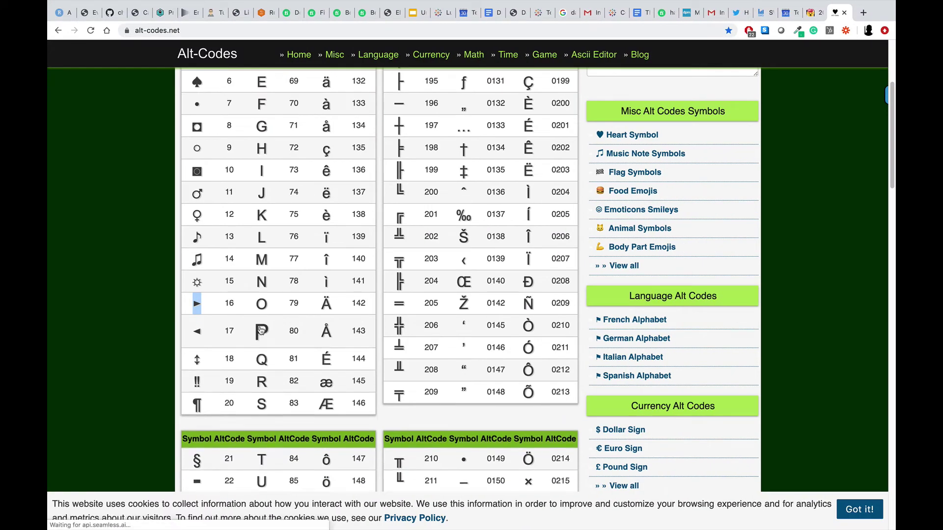
pyautogui.scroll(-2, 260, 328)
pyautogui.scroll(-10, 260, 328)
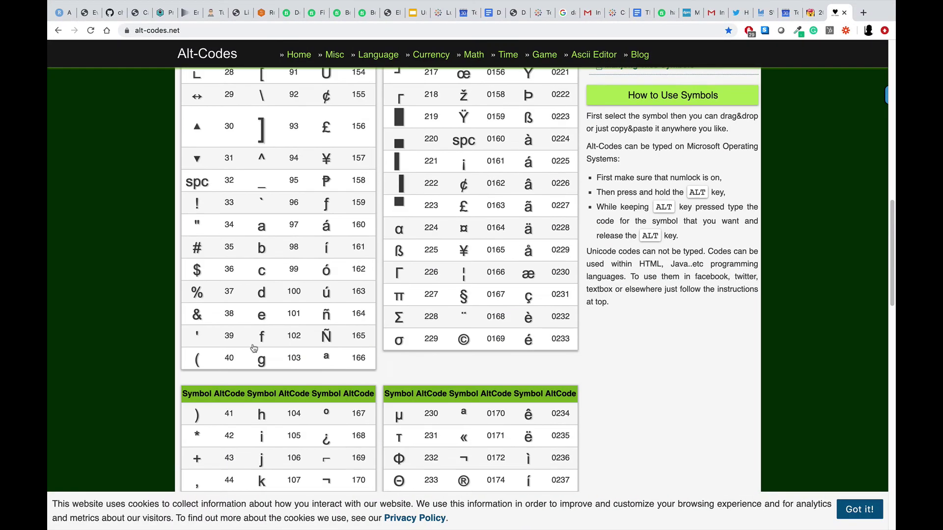
pyautogui.click(197, 143)
pyautogui.press('super+Tab')
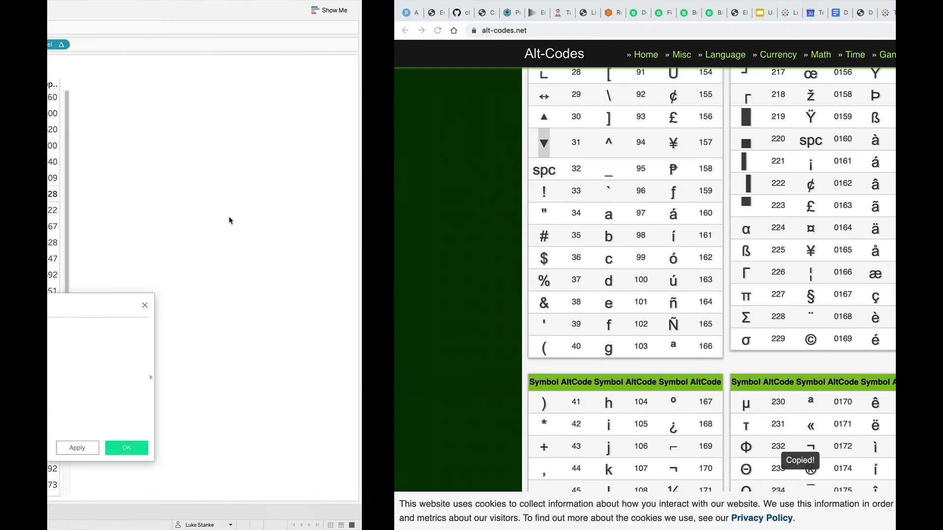
pyautogui.press('Return')
pyautogui.press('super+v')
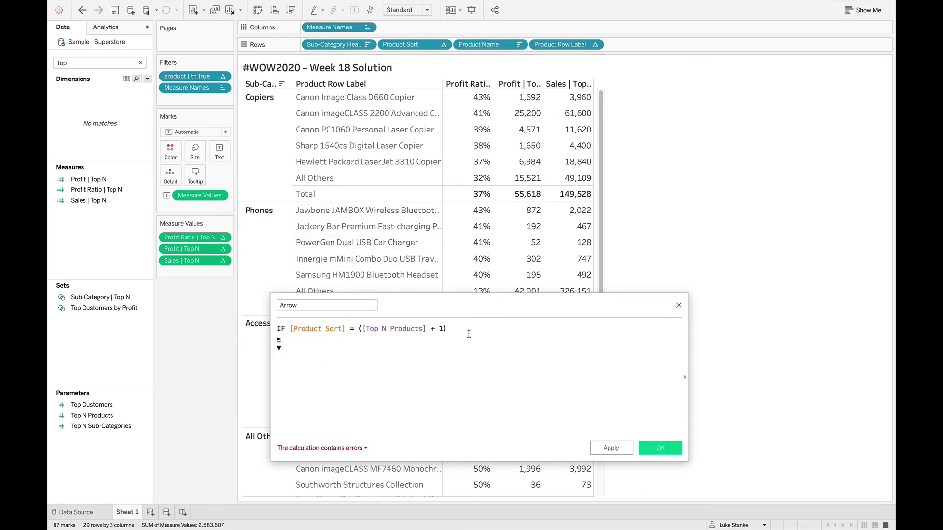
# Step: Create a string parameter named Sub-Category Header Param with an empty current value
pyautogui.write('T')
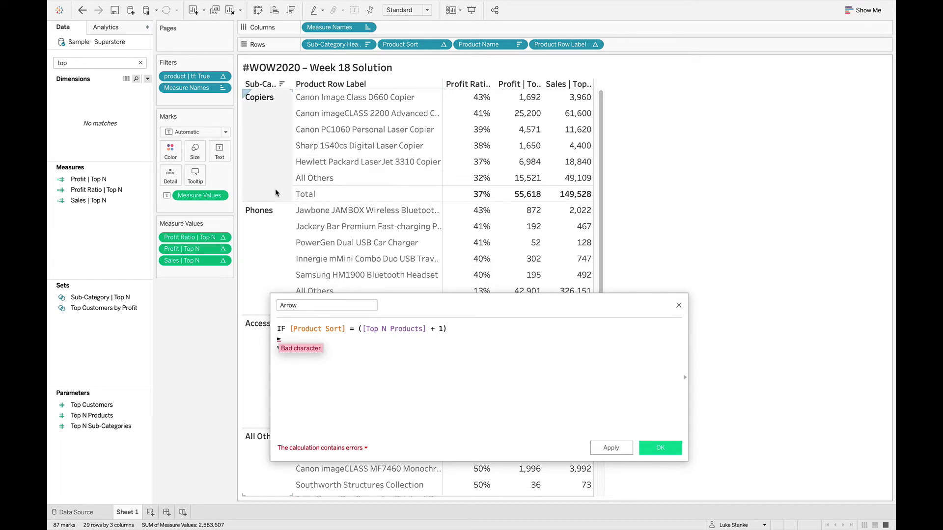
pyautogui.click(147, 79)
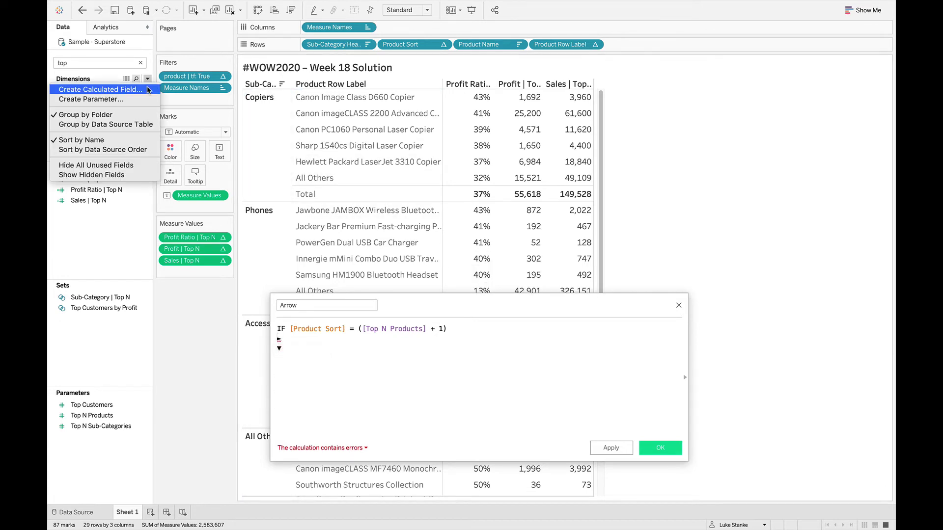
pyautogui.click(98, 98)
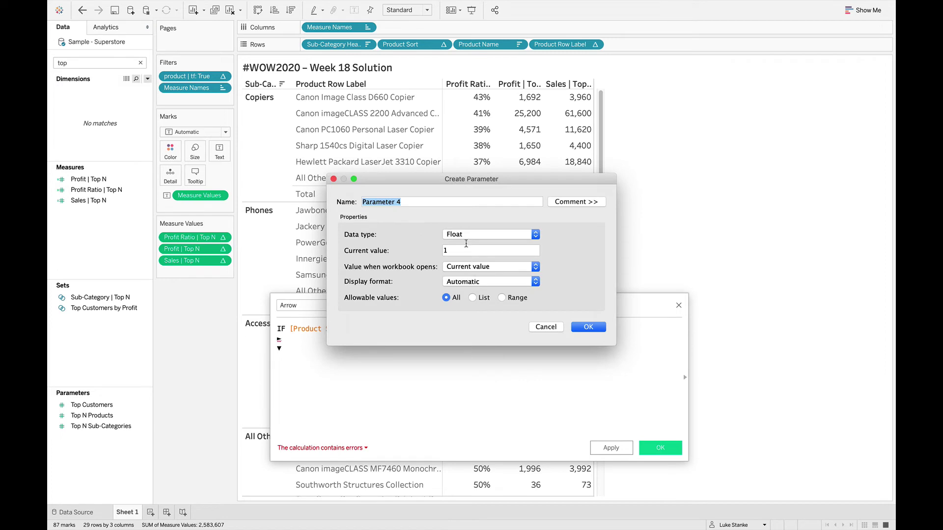
pyautogui.click(471, 234)
pyautogui.click(464, 256)
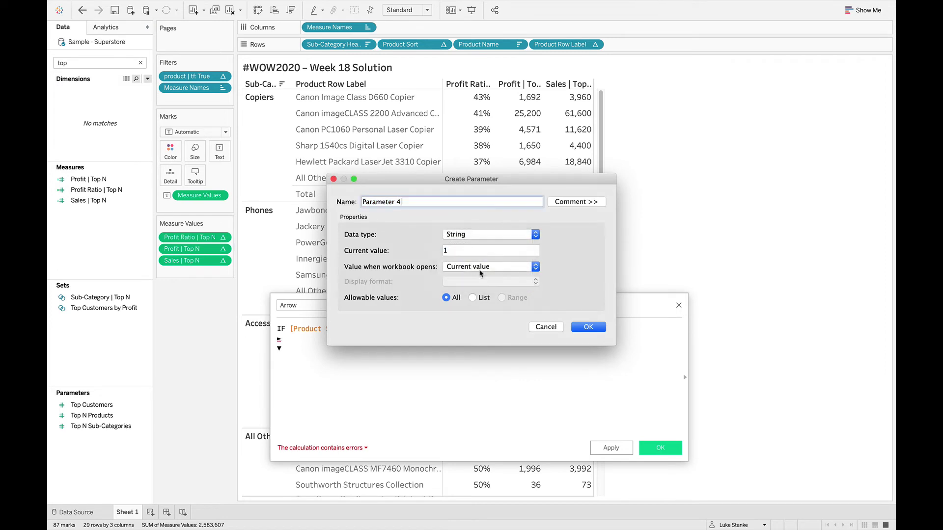
pyautogui.click(462, 254)
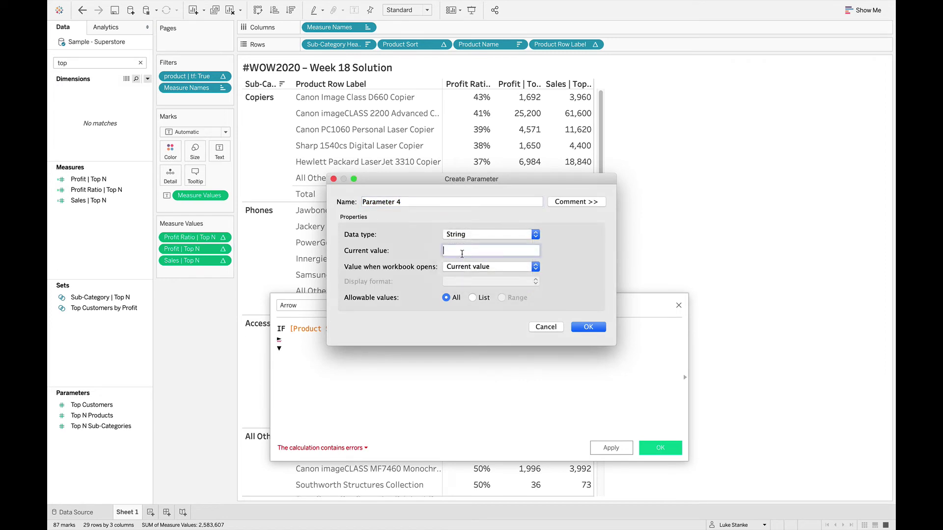
pyautogui.click(417, 203)
pyautogui.press('super+a')
pyautogui.write('S')
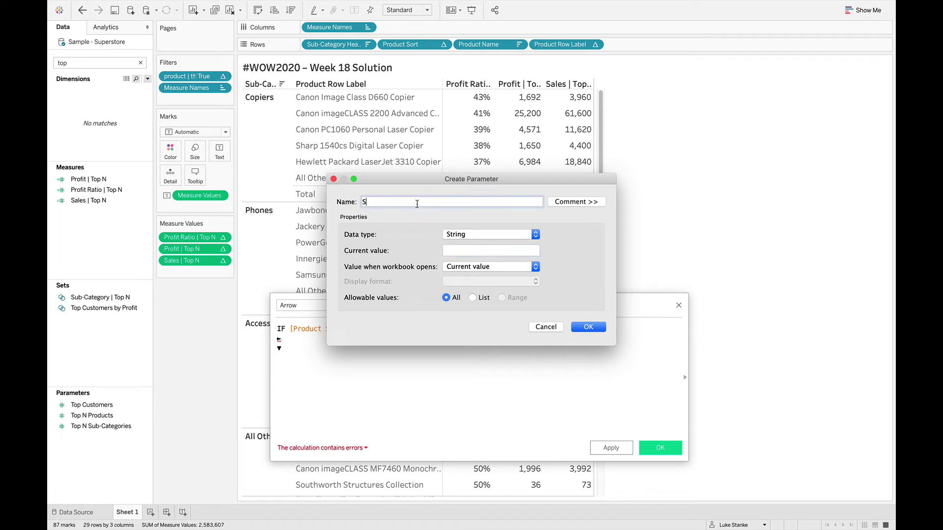
pyautogui.write('ub-S')
pyautogui.write('ategory Header Param')
pyautogui.click(588, 328)
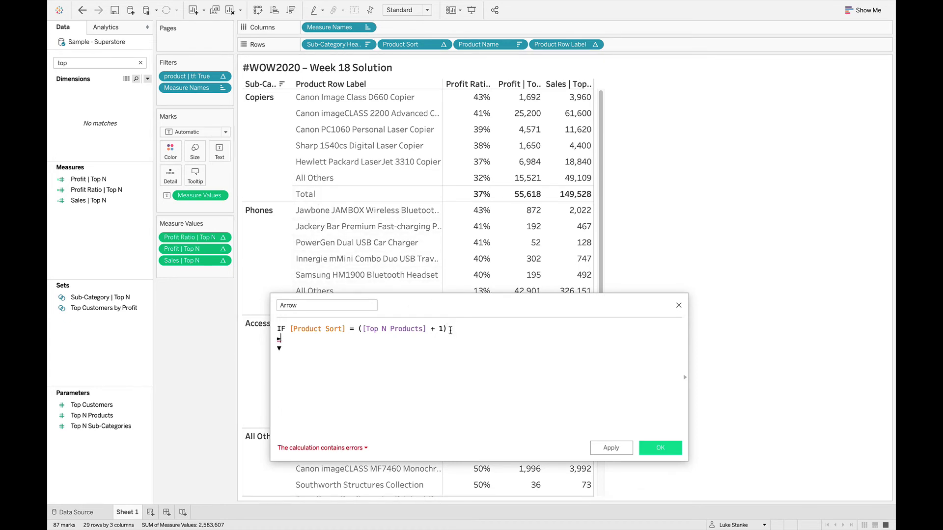
# Step: Add the line AND [Sub-Category Header] != [Sub-Category Header Param] after the first condition in the Arrow formula
pyautogui.press('Return')
pyautogui.write('AND Sub')
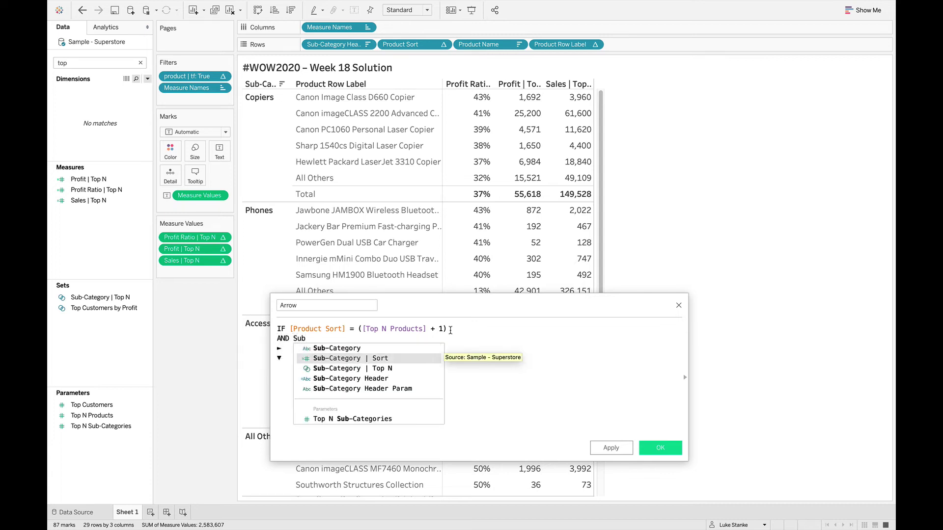
pyautogui.press('Down')
pyautogui.press('Down')
pyautogui.press('Return')
pyautogui.write('!= [S')
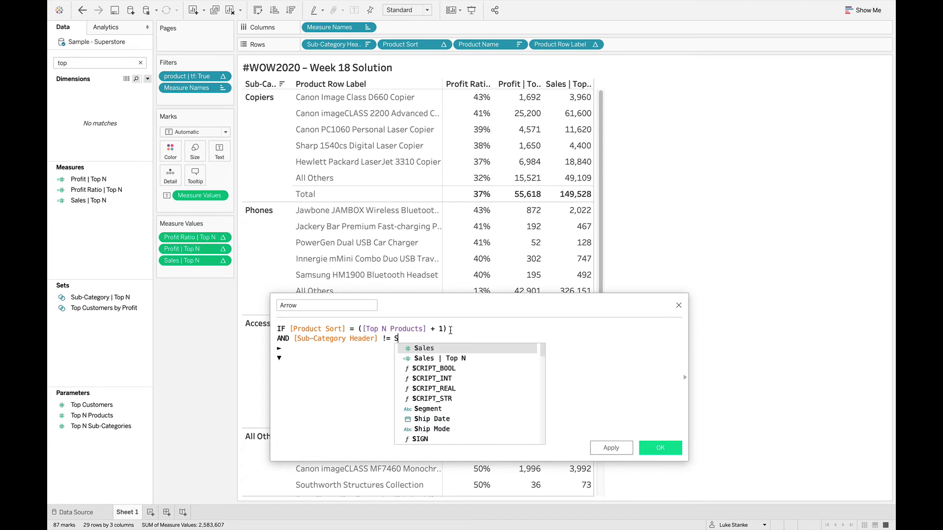
pyautogui.write('ub')
pyautogui.press('Down')
pyautogui.press('Down')
pyautogui.press('Down')
pyautogui.press('Down')
pyautogui.press('Return')
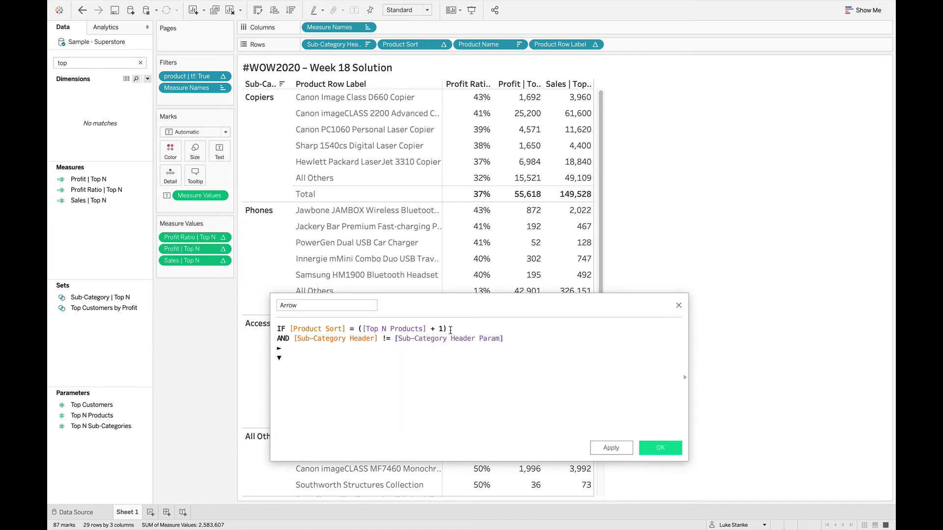
# Step: Make the Arrow formula's first branch return the quoted symbol with THEN "►" and add ELSEIF on the following line
pyautogui.write('THEN :')
pyautogui.press('BackSpace')
pyautogui.write('"')
pyautogui.press('BackSpace')
pyautogui.write('"►')
pyautogui.write('" ')
pyautogui.write('ELSEIF')
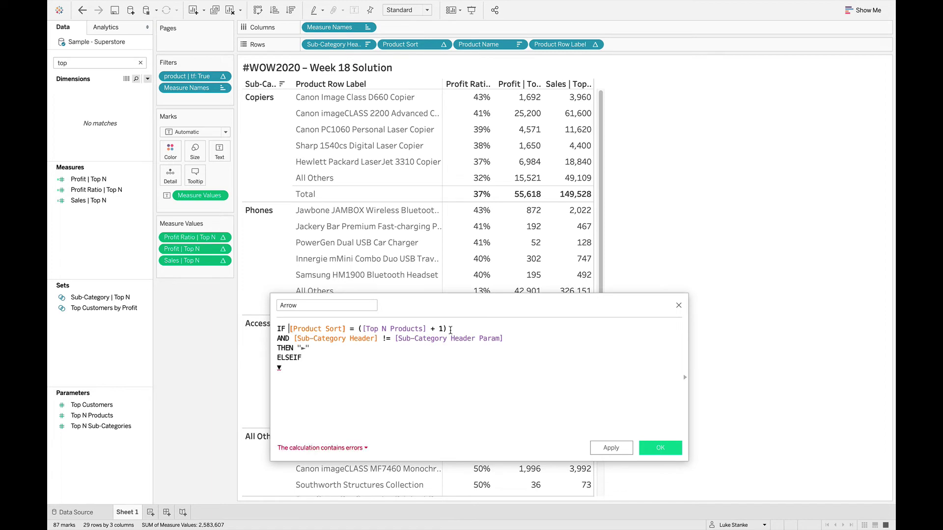
# Step: Copy the two IF conditions on [Product Sort] and [Sub-Category Header] into the ELSEIF branch of the Arrow formula
pyautogui.hotkey('shift', 'End')
pyautogui.hotkey('shift', 'Down')
pyautogui.hotkey('shift', 'End')
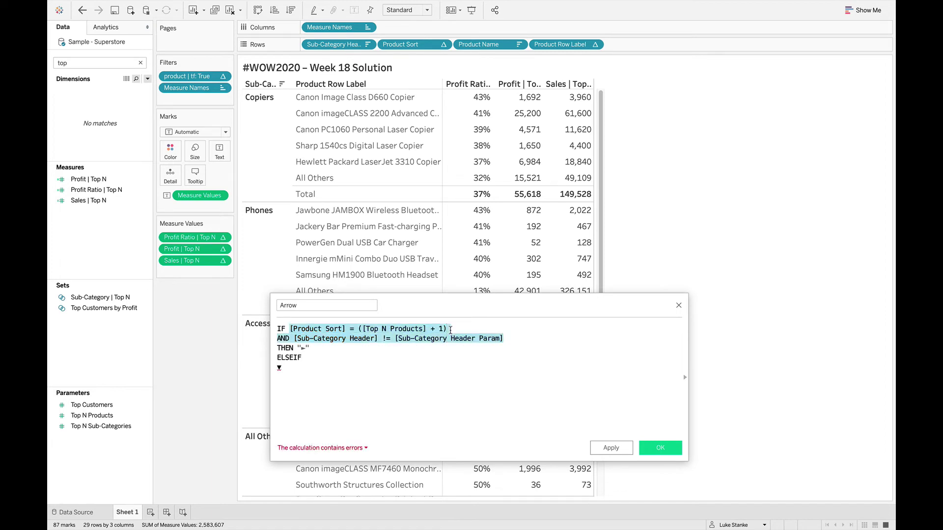
pyautogui.hotkey('ctrl', 'c')
pyautogui.press('Down')
pyautogui.press('Down')
pyautogui.press('End')
pyautogui.hotkey('ctrl', 'v')
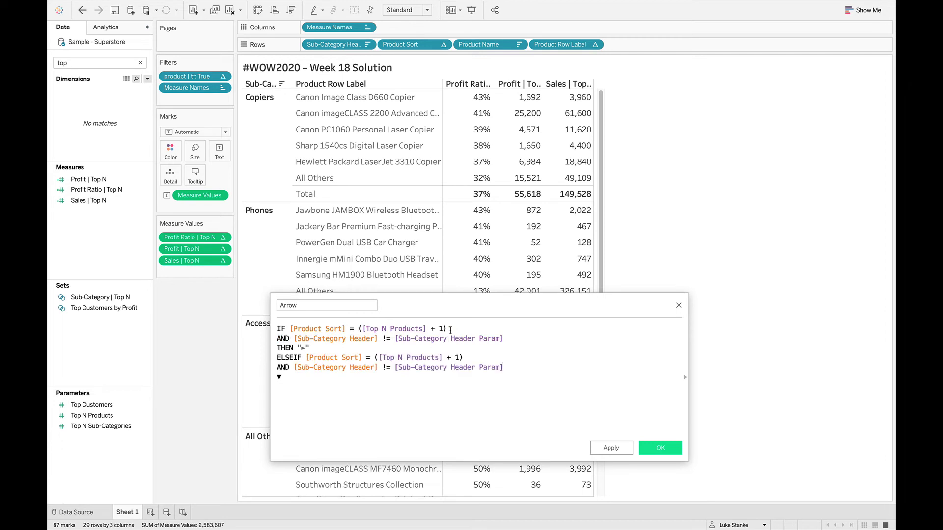
# Step: Change the ELSEIF comparison in the Arrow formula from != to = and return the quoted symbol with THEN "▼"
pyautogui.click(385, 369)
pyautogui.press('BackSpace')
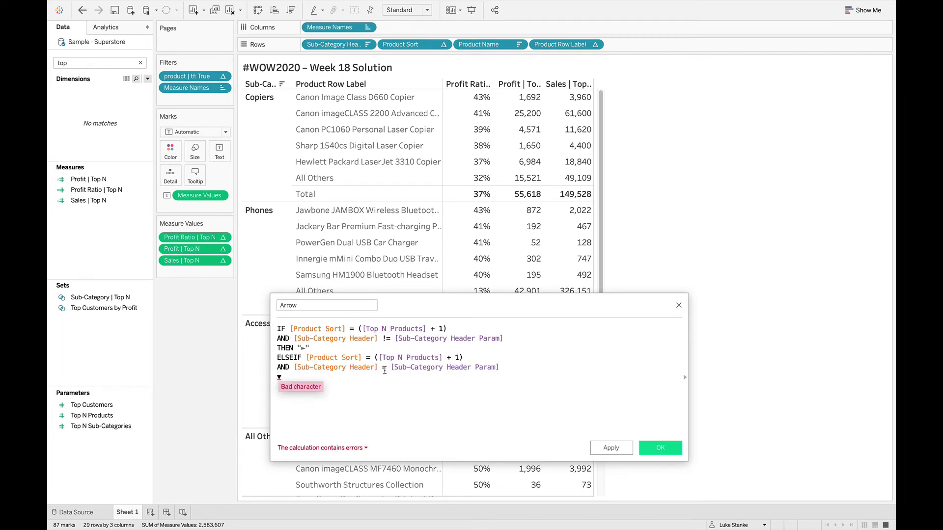
pyautogui.write('THEN "▼')
pyautogui.write('" ')
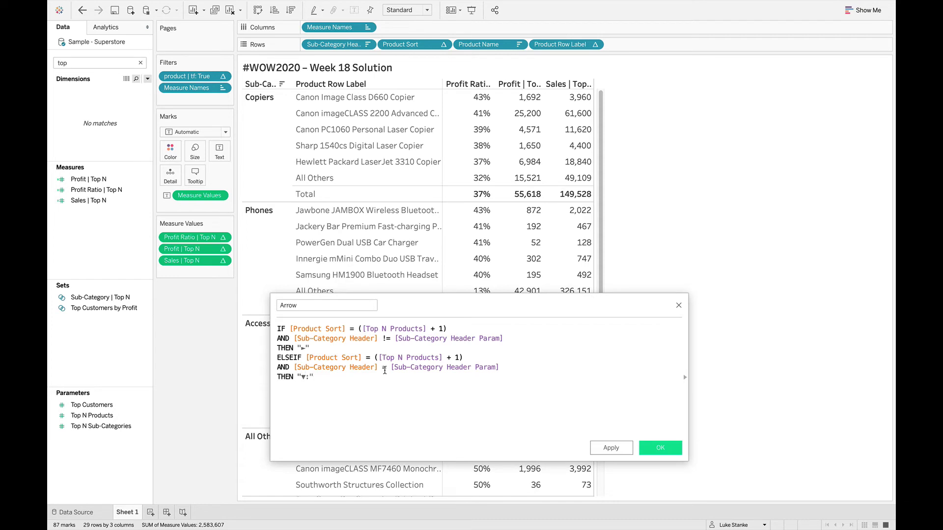
# Step: Finish the Arrow formula with ELSE "" and END on separate lines
pyautogui.write('ENL')
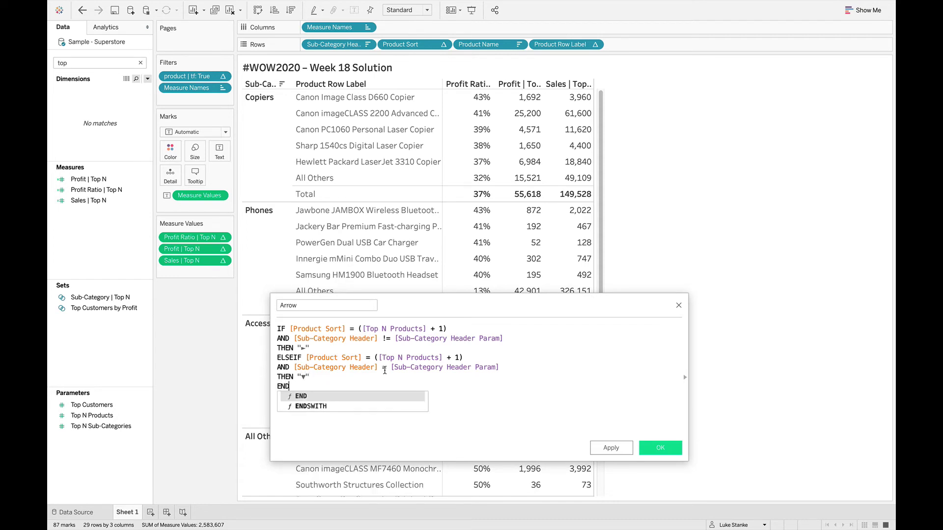
pyautogui.press('BackSpace')
pyautogui.press('BackSpace')
pyautogui.write('LSE ""')
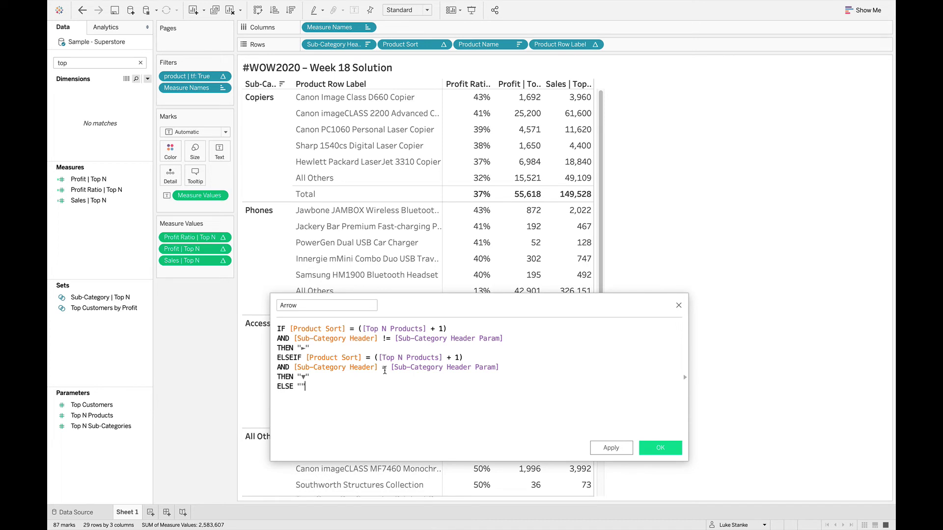
pyautogui.press('Return')
pyautogui.write('END')
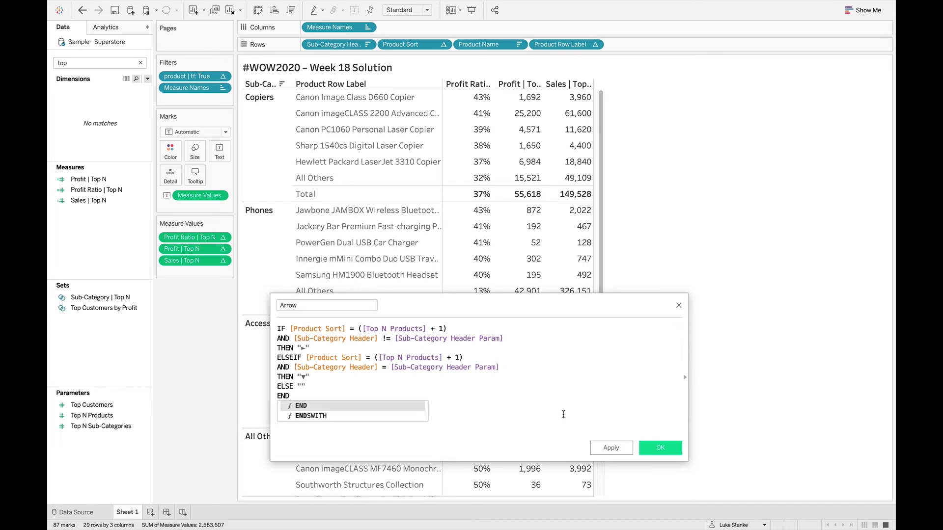
pyautogui.press('Escape')
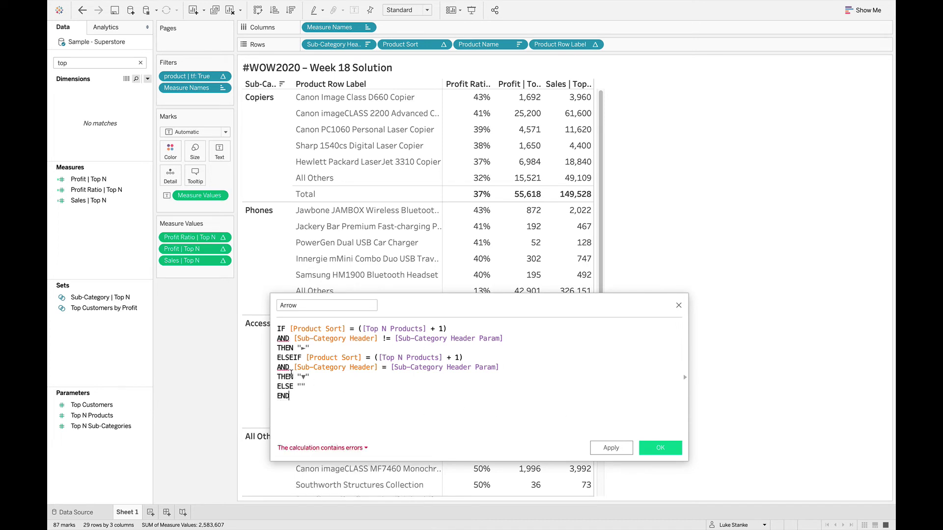
# Step: Wrap [Sub-Category Header] in ATTR() in the ELSEIF branch of the Arrow formula
pyautogui.click(293, 368)
pyautogui.write('ATTRR(')
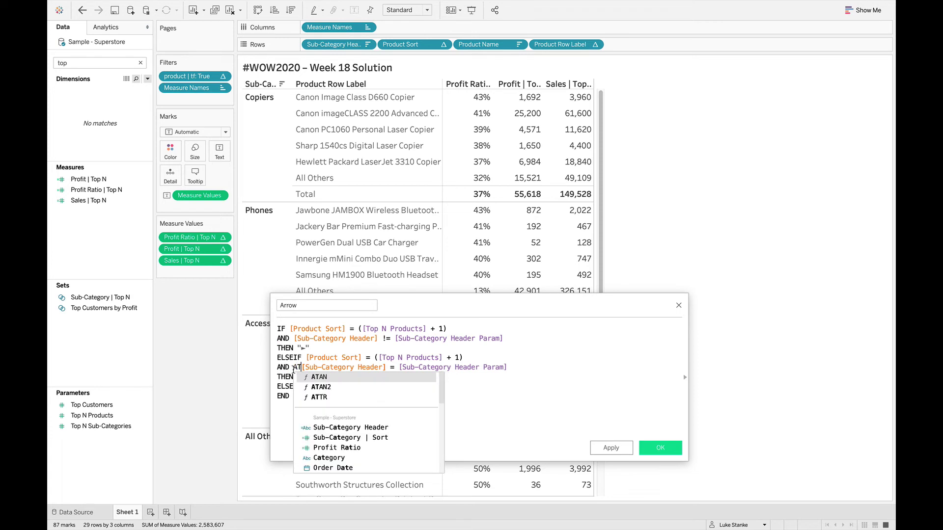
pyautogui.press('BackSpace')
pyautogui.press('BackSpace')
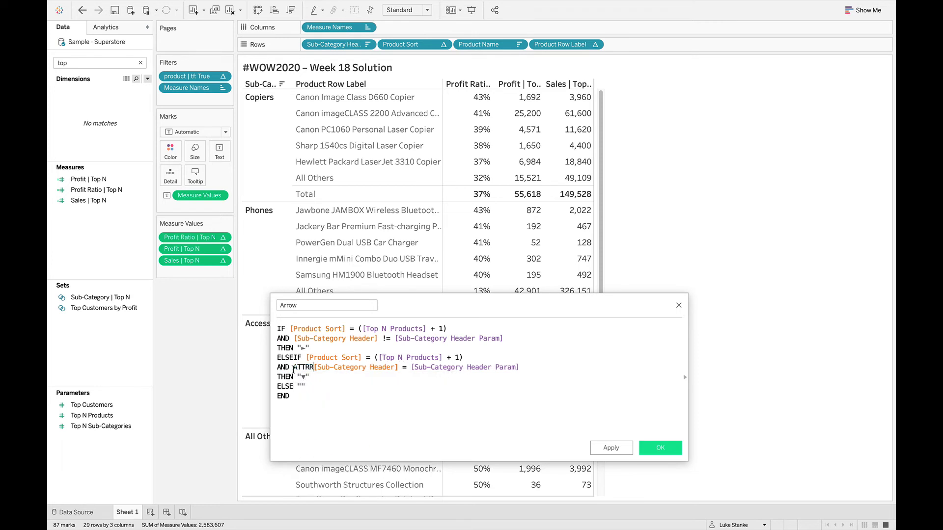
pyautogui.write('(')
pyautogui.press('Right')
pyautogui.press('Right')
pyautogui.press('Right')
pyautogui.press('Right')
pyautogui.press('Right')
pyautogui.press('Right')
pyautogui.press('Right')
pyautogui.press('Right')
pyautogui.press('Right')
pyautogui.press('Right')
pyautogui.press('Right')
pyautogui.press('Right')
pyautogui.press('Right')
pyautogui.press('Right')
pyautogui.press('Right')
pyautogui.press('Right')
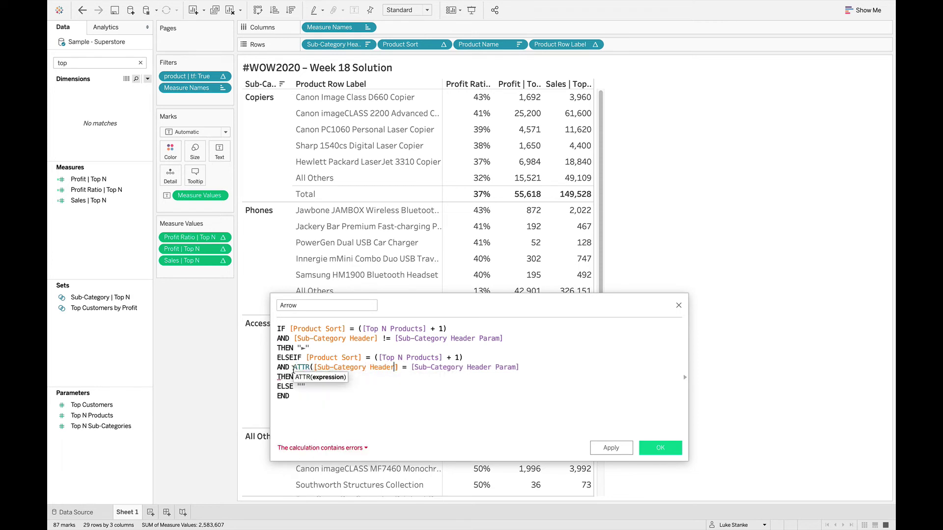
pyautogui.press('Right')
pyautogui.write(')')
# Step: Wrap [Sub-Category Header] in ATTR() in the Arrow formula's first branch and save the calculation
pyautogui.press('Up')
pyautogui.press('Up')
pyautogui.press('Up')
pyautogui.press('Left')
pyautogui.press('Left')
pyautogui.press('Left')
pyautogui.press('Left')
pyautogui.press('Left')
pyautogui.press('Left')
pyautogui.press('Left')
pyautogui.press('Left')
pyautogui.press('Left')
pyautogui.press('Left')
pyautogui.press('Left')
pyautogui.press('Left')
pyautogui.press('Left')
pyautogui.press('Left')
pyautogui.press('Left')
pyautogui.press('Left')
pyautogui.press('Left')
pyautogui.press('Left')
pyautogui.press('Left')
pyautogui.press('Left')
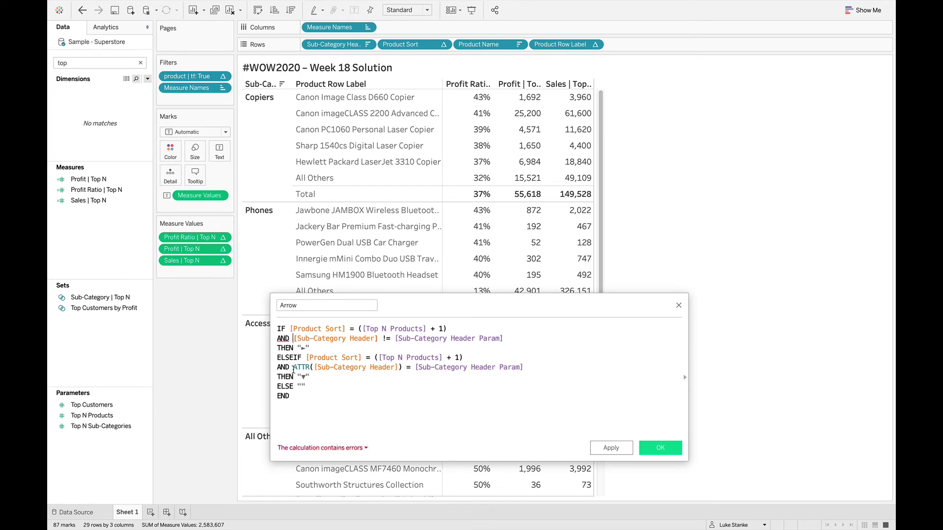
pyautogui.write('ATTT')
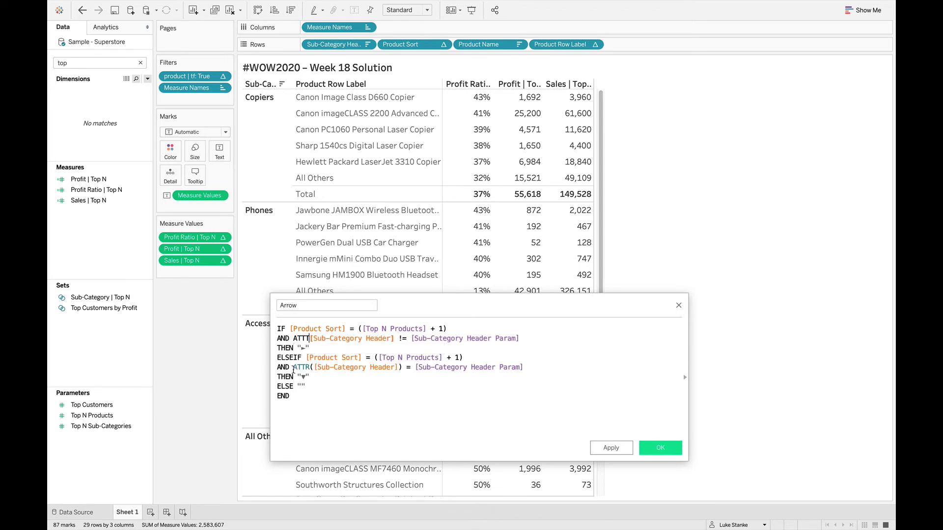
pyautogui.press('BackSpace')
pyautogui.write('R(')
pyautogui.press('Right')
pyautogui.press('Right')
pyautogui.press('Right')
pyautogui.press('Right')
pyautogui.press('Right')
pyautogui.press('Right')
pyautogui.press('Right')
pyautogui.press('Right')
pyautogui.press('Right')
pyautogui.press('Right')
pyautogui.press('Right')
pyautogui.press('Right')
pyautogui.press('Right')
pyautogui.press('Right')
pyautogui.press('Right')
pyautogui.press('Right')
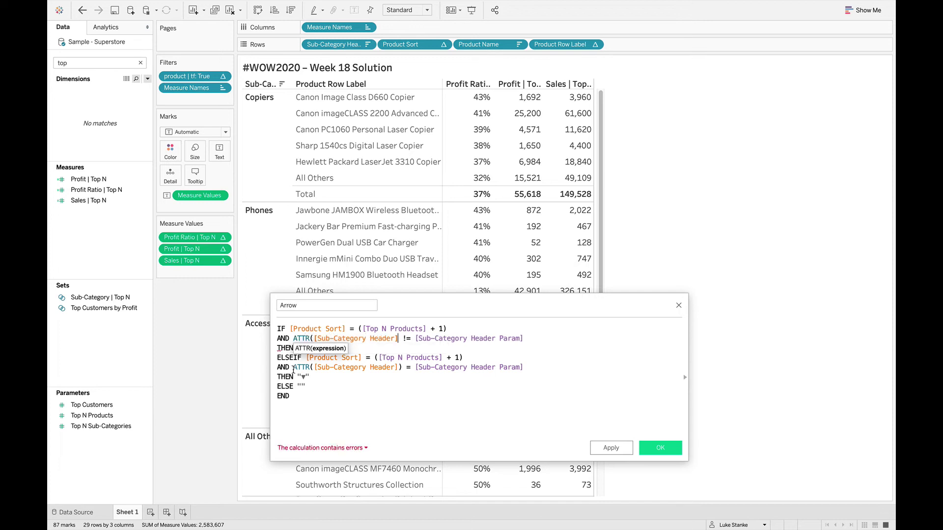
pyautogui.write(')')
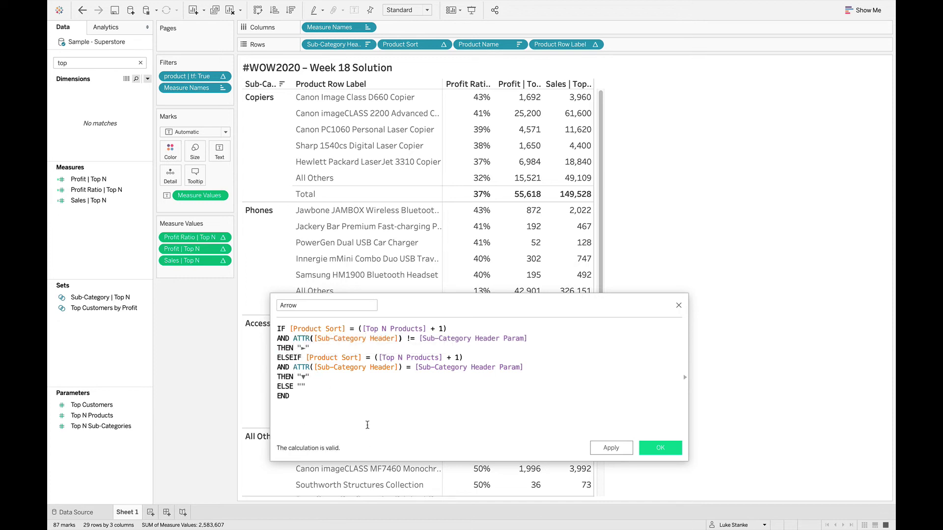
pyautogui.click(348, 367)
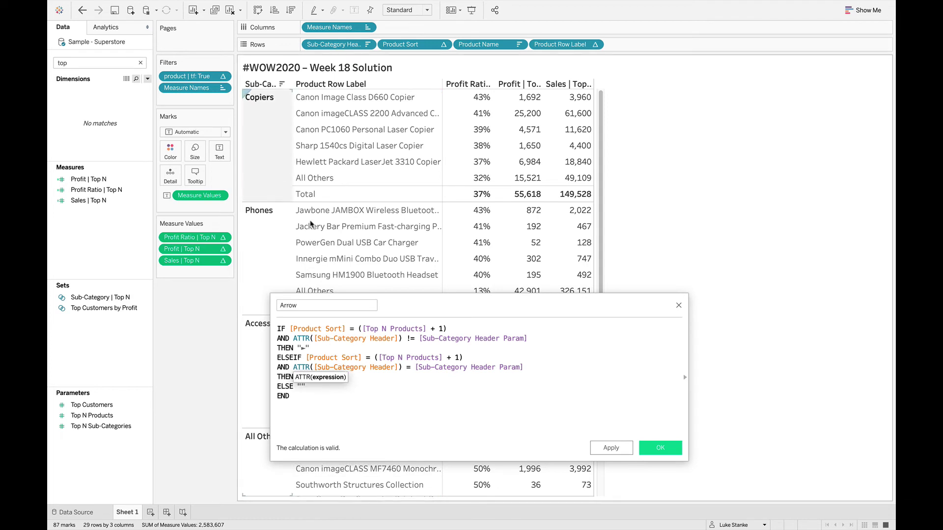
pyautogui.click(661, 448)
# Step: Add the Arrow field to Rows directly after Sub-Category Header and narrow its column in the table
pyautogui.doubleClick(78, 62)
pyautogui.write('arr')
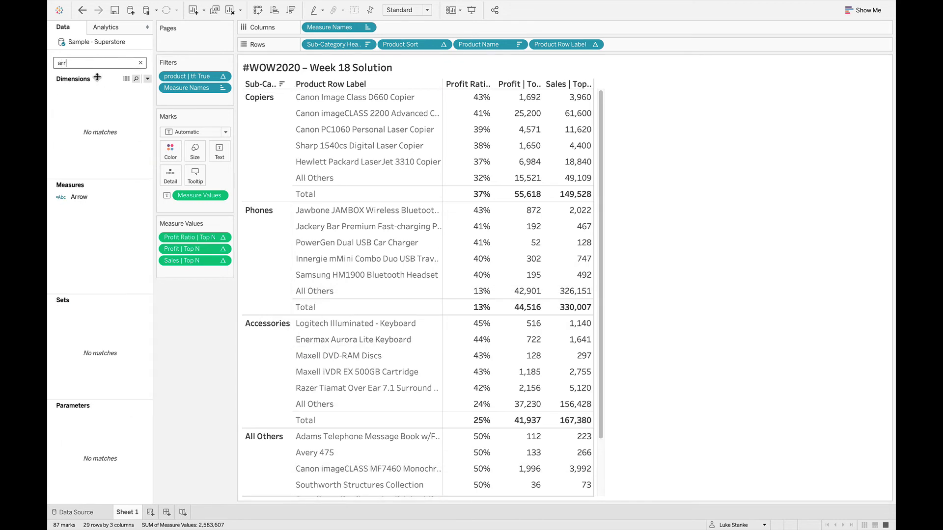
pyautogui.moveTo(79, 197); pyautogui.dragTo(389, 50)
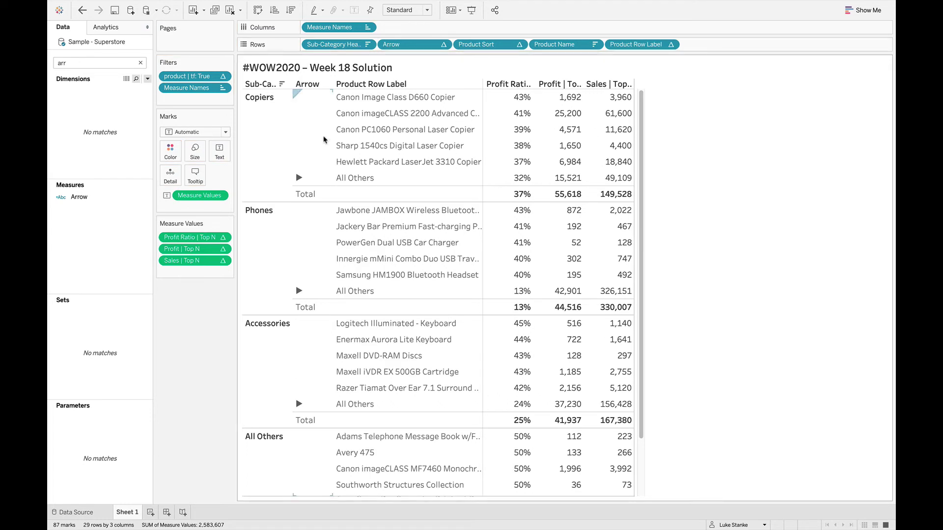
pyautogui.moveTo(330, 180); pyautogui.dragTo(314, 180)
pyautogui.click(303, 179)
pyautogui.click(303, 178)
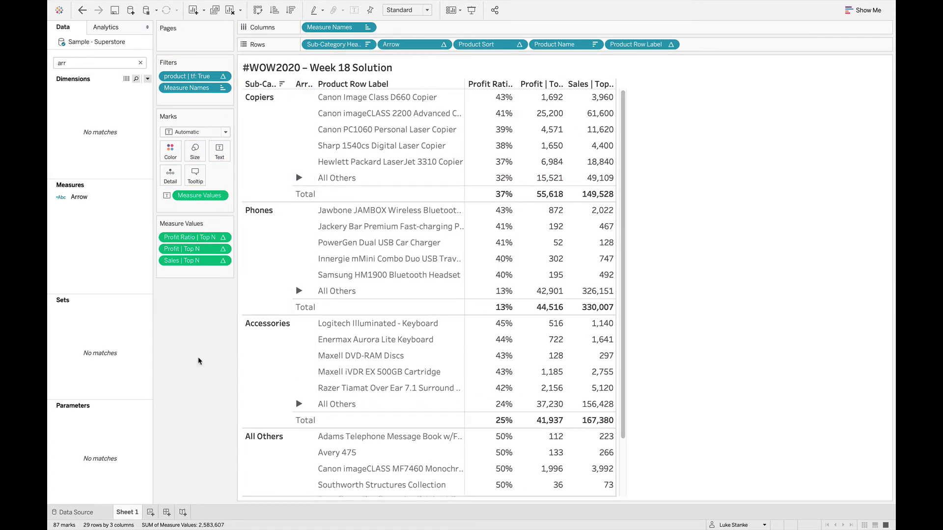
# Step: Create a new dashboard containing Sheet 1, set the sheet to Fit Width, and try selecting the Copiers arrow
pyautogui.click(167, 512)
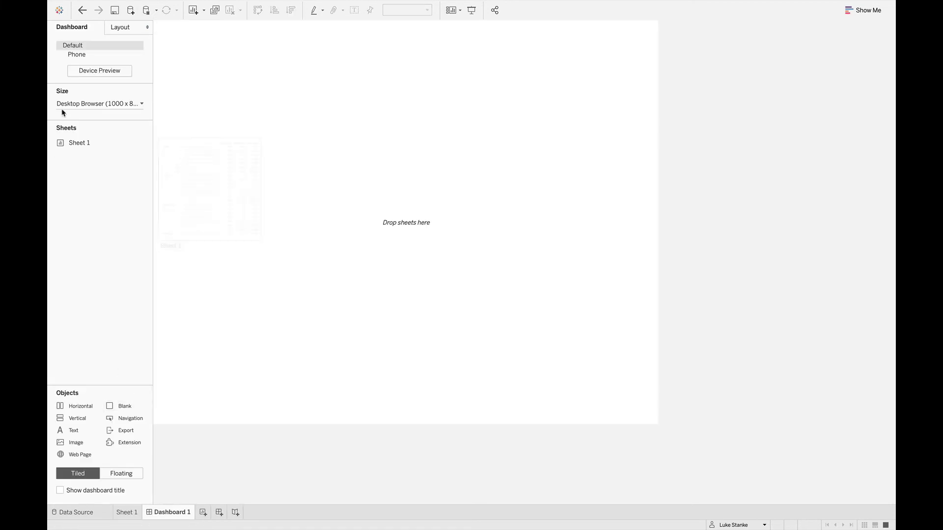
pyautogui.moveTo(79, 142); pyautogui.dragTo(305, 147)
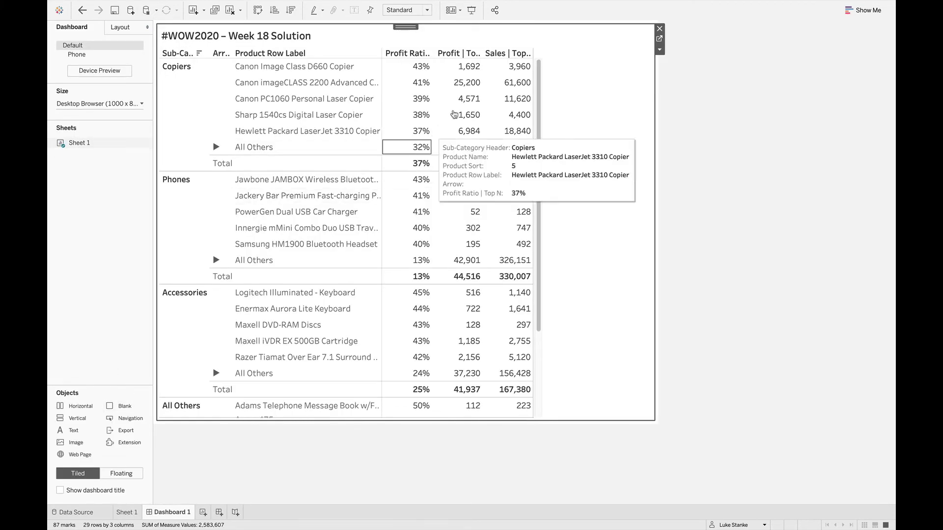
pyautogui.click(404, 10)
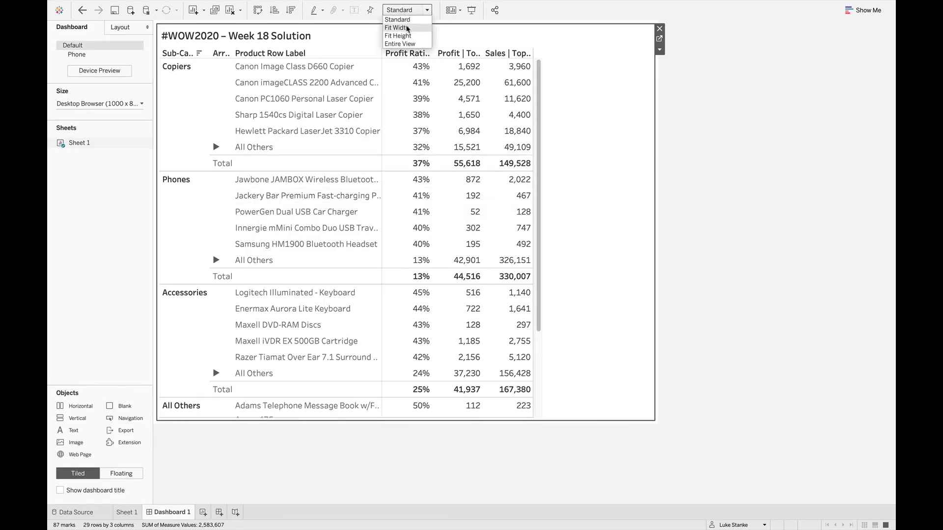
pyautogui.click(398, 28)
pyautogui.click(216, 148)
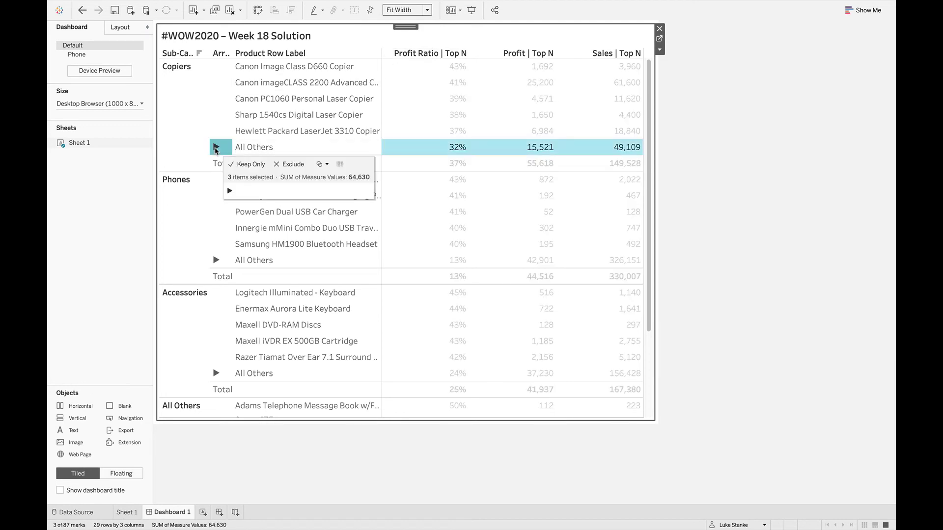
pyautogui.click(216, 148)
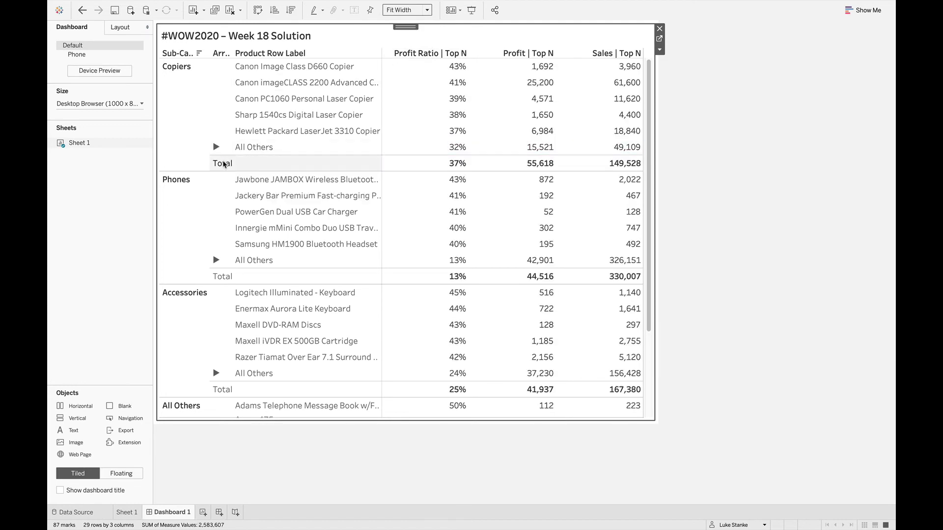
# Step: Return to Sheet 1 and start a new calculated field named Sub-Category Header | Update
pyautogui.click(660, 39)
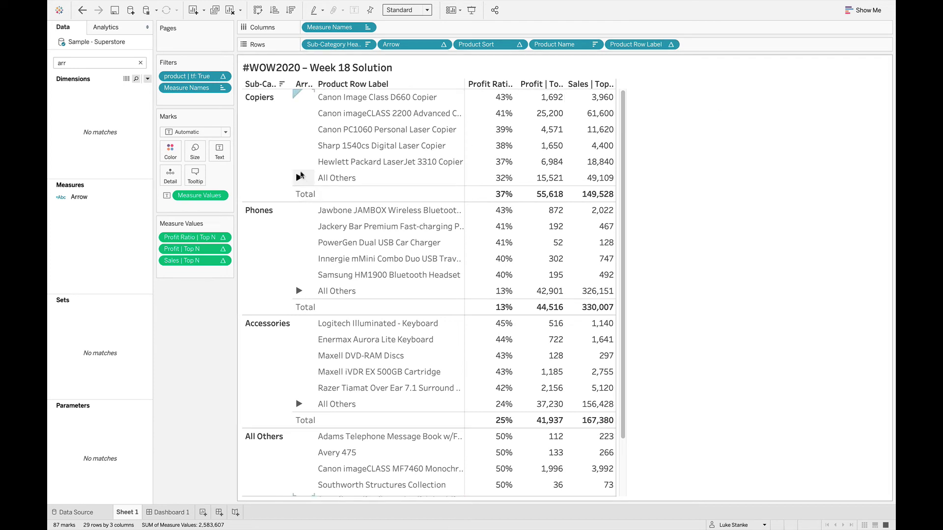
pyautogui.click(147, 79)
pyautogui.click(139, 89)
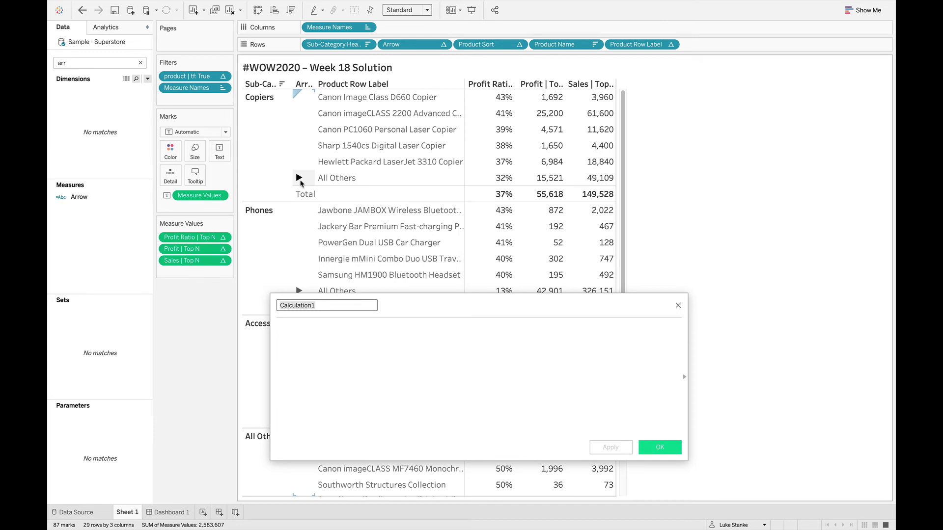
pyautogui.click(329, 326)
pyautogui.doubleClick(312, 306)
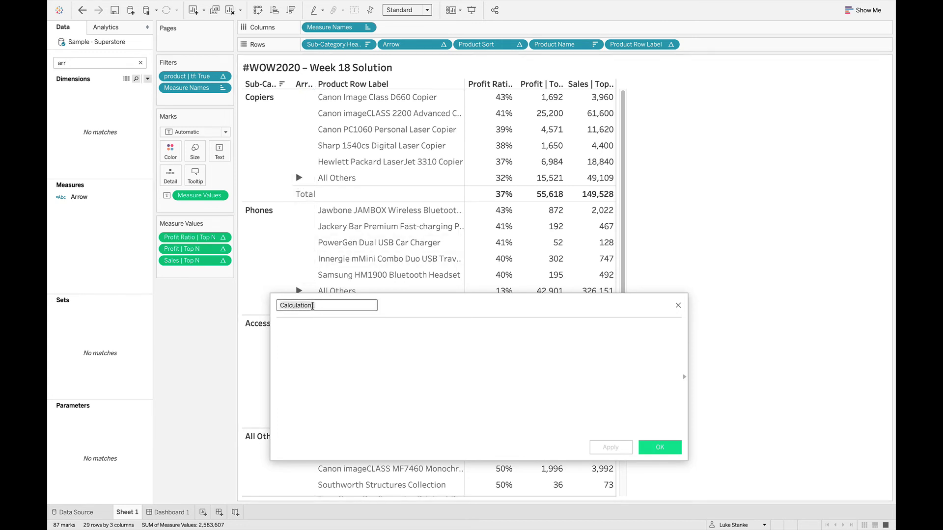
pyautogui.write('Sub-Categor')
pyautogui.write('Upda')
# Step: Enter the condition IF [Sub-Category Header] = [Sub-Category Header Param] in the new calculation
pyautogui.write('IF Sub')
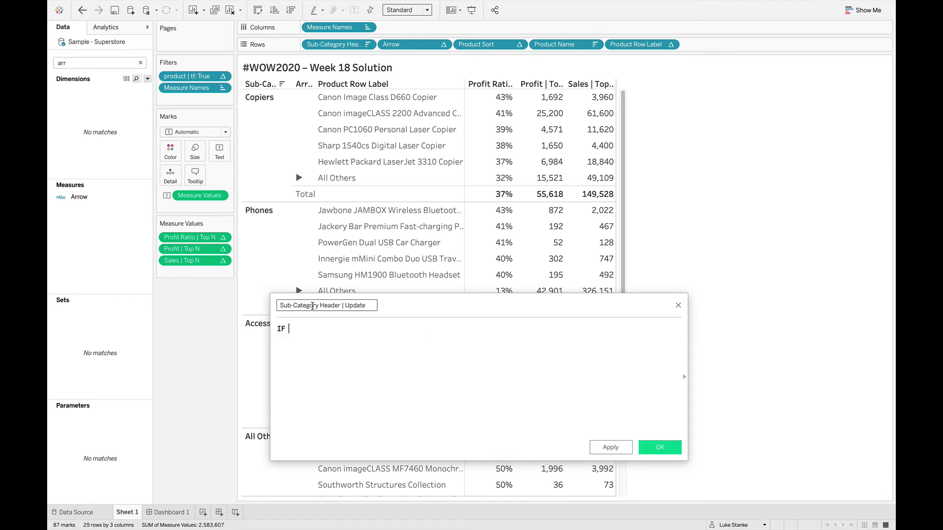
pyautogui.press('Down')
pyautogui.press('Down')
pyautogui.press('Down')
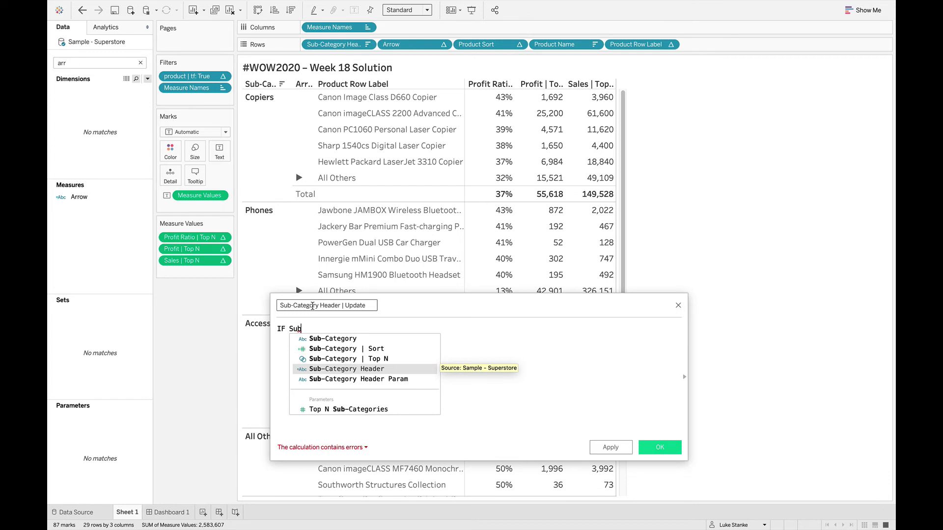
pyautogui.press('Return')
pyautogui.write('= Su')
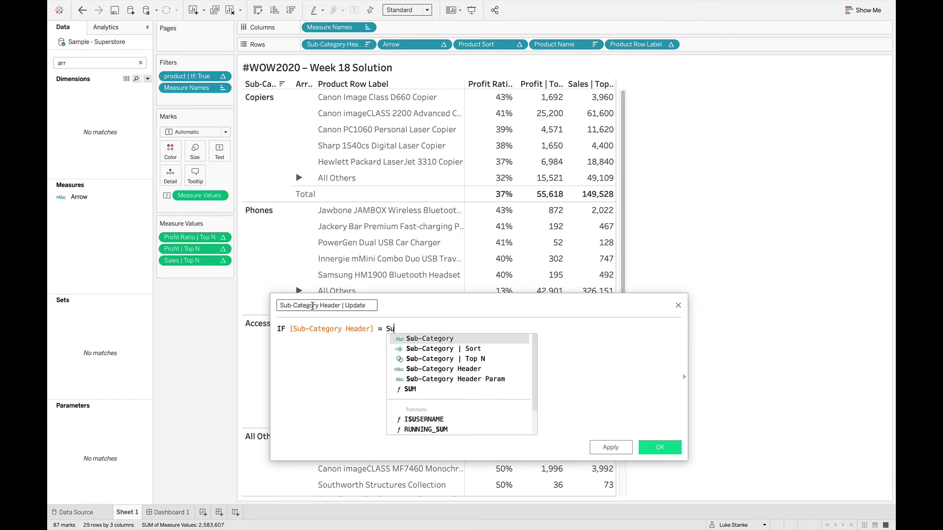
pyautogui.press('Down')
pyautogui.press('Down')
pyautogui.press('Down')
pyautogui.press('Down')
pyautogui.press('Return')
# Step: Add the line THEN "" below the IF condition of the Sub-Category Header | Update formula
pyautogui.press('Return')
pyautogui.write('T')
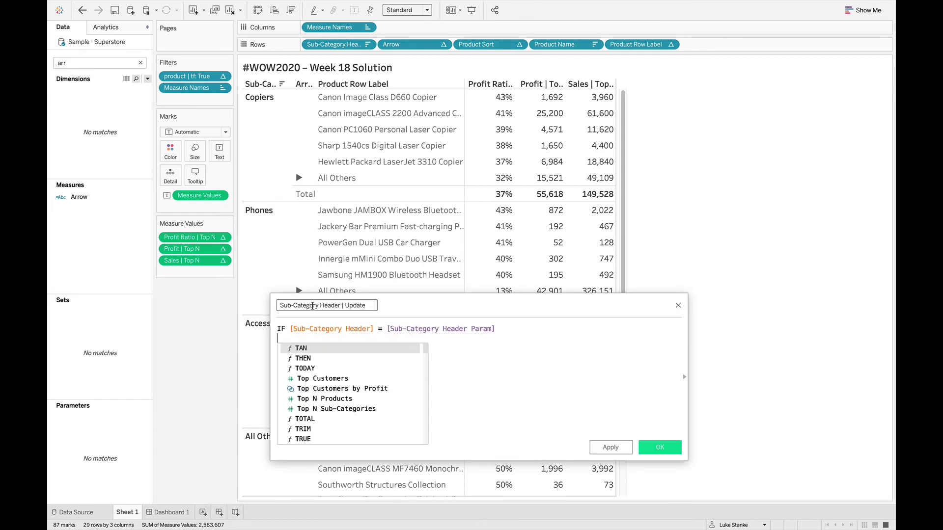
pyautogui.press('Return')
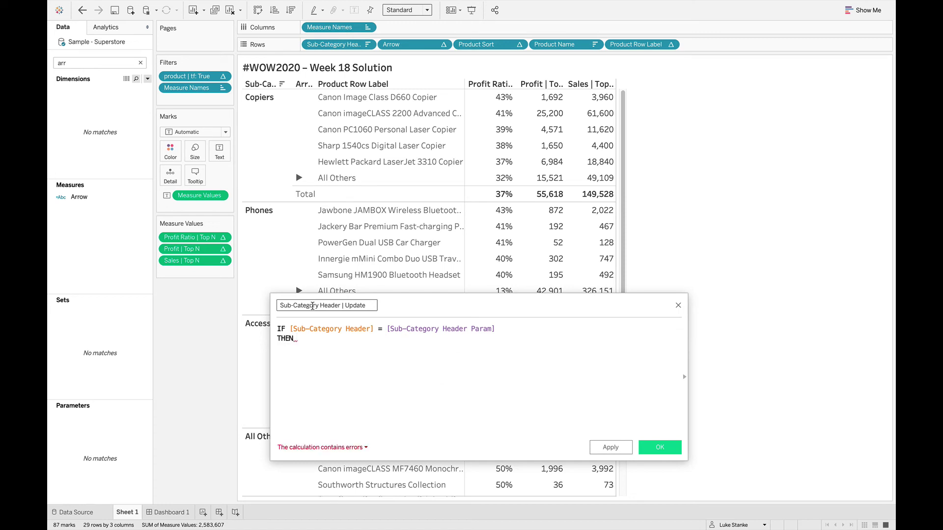
pyautogui.write('" ')
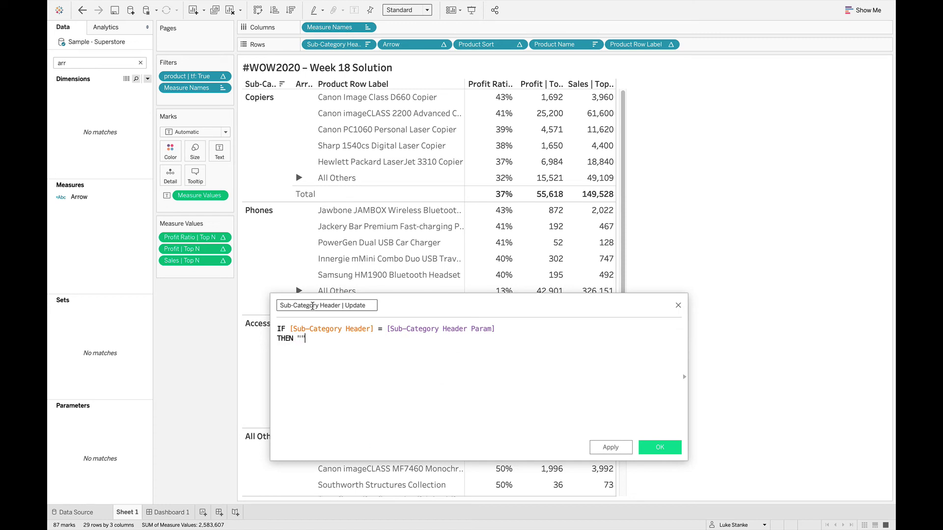
# Step: Complete the Sub-Category Header | Update formula with ELSE [Sub-Category Header] and END, and save it
pyautogui.write('ELSE')
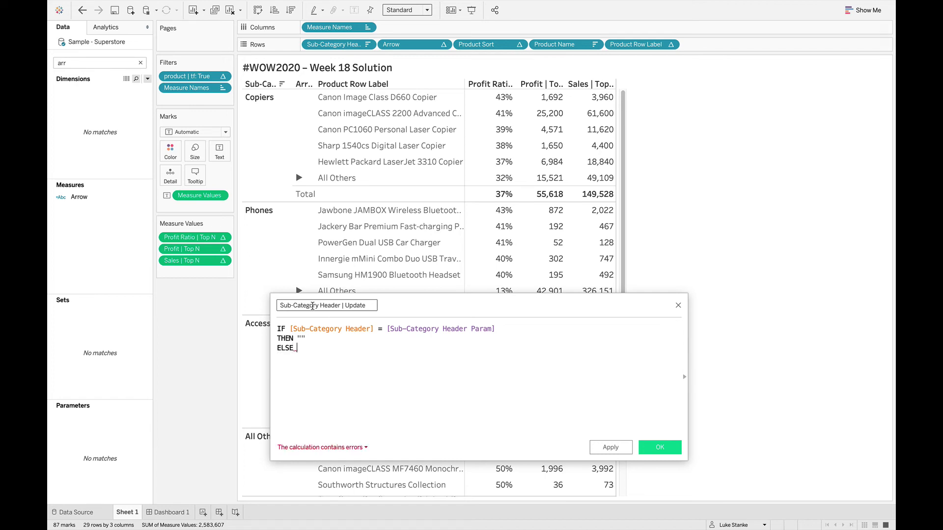
pyautogui.doubleClick(316, 328)
pyautogui.hotkey('ctrl', 'c')
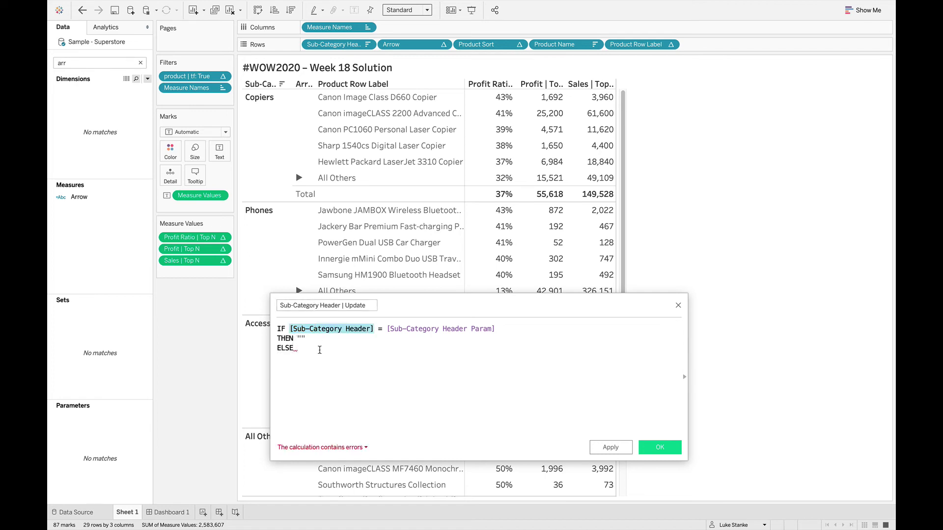
pyautogui.click(319, 349)
pyautogui.hotkey('ctrl', 'v')
pyautogui.write('END')
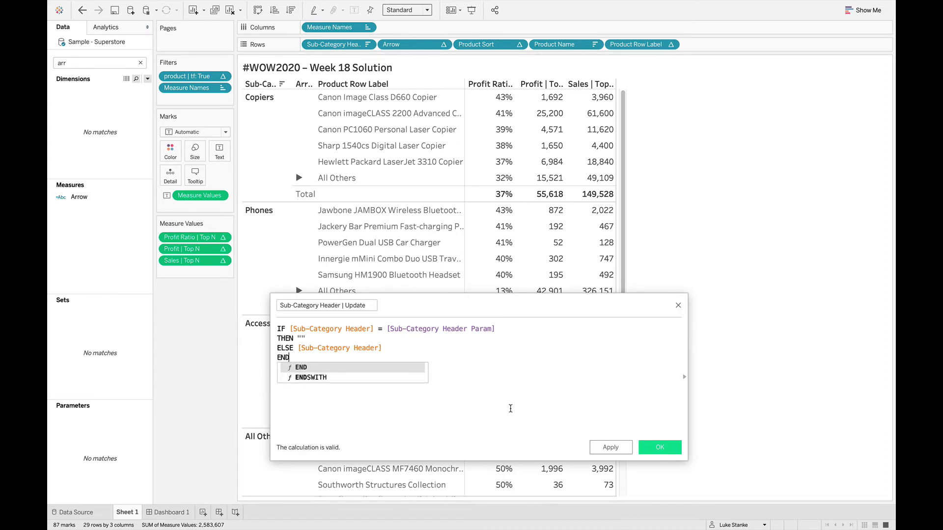
pyautogui.click(506, 408)
pyautogui.click(660, 447)
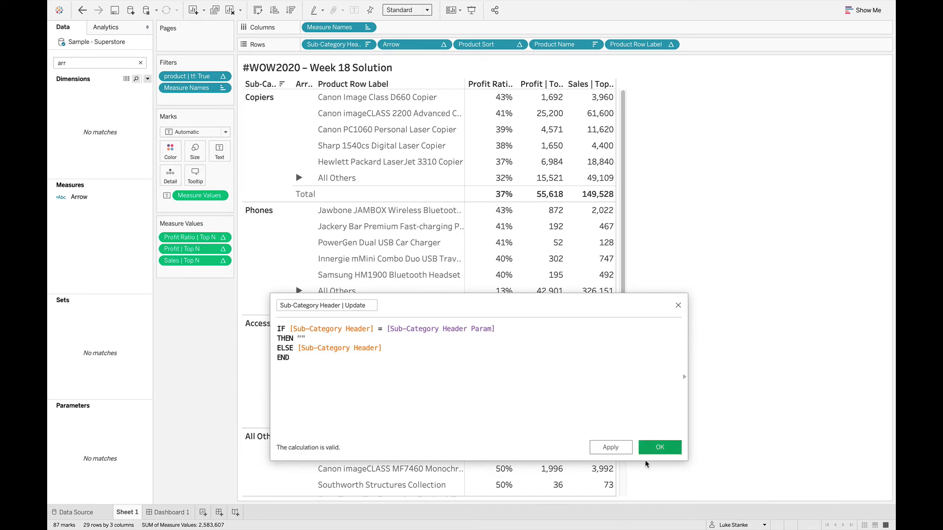
# Step: Add the Sub-Category Header | Update field to the marks as detail and convert it to an attribute
pyautogui.press('BackSpace')
pyautogui.press('BackSpace')
pyautogui.press('BackSpace')
pyautogui.write('up')
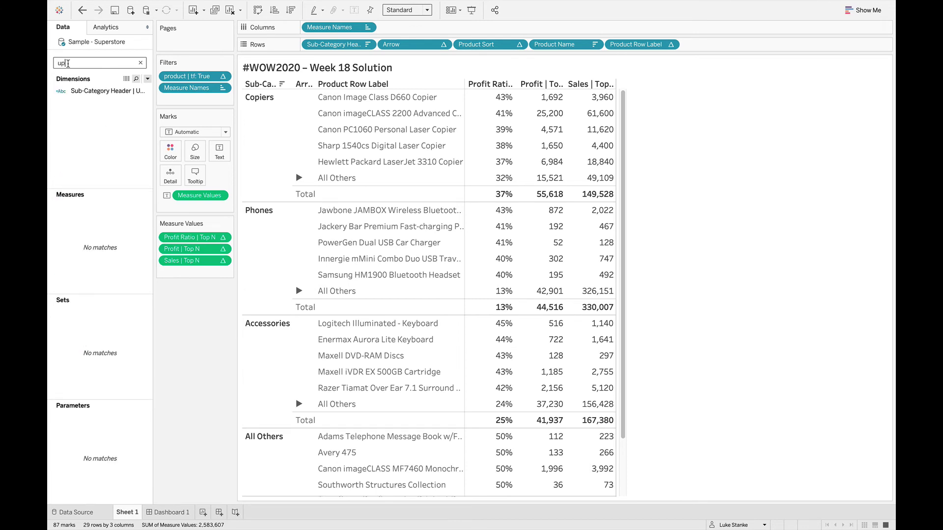
pyautogui.moveTo(99, 91)
pyautogui.mouseDown()
pyautogui.moveTo(192, 218)
pyautogui.moveTo(187, 209)
pyautogui.mouseUp()
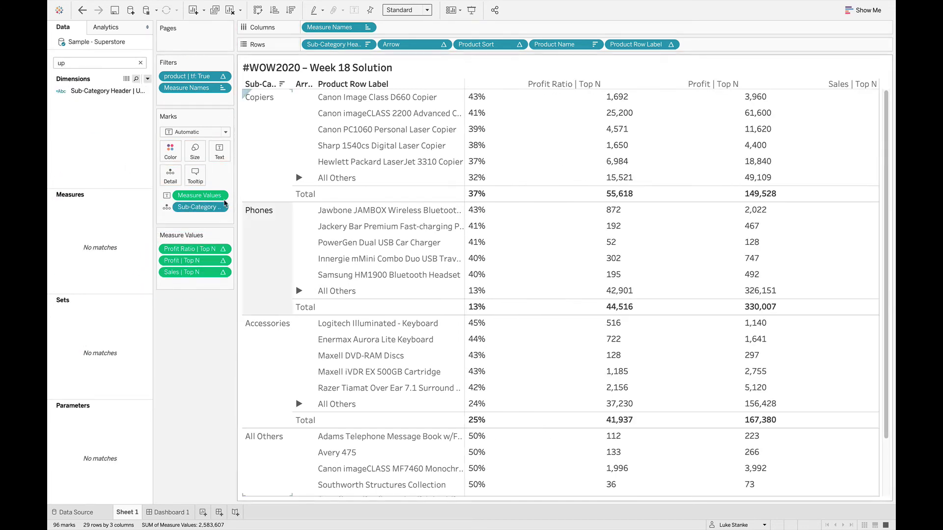
pyautogui.click(220, 207)
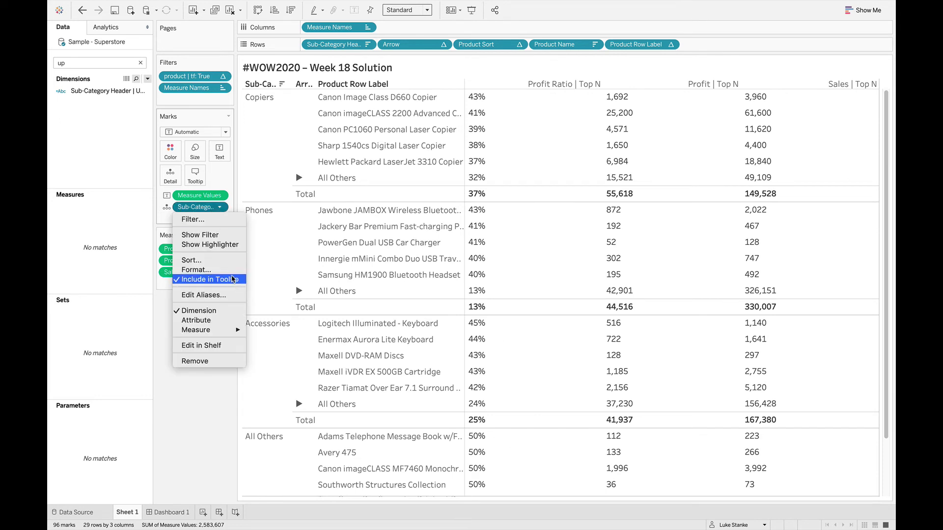
pyautogui.click(234, 325)
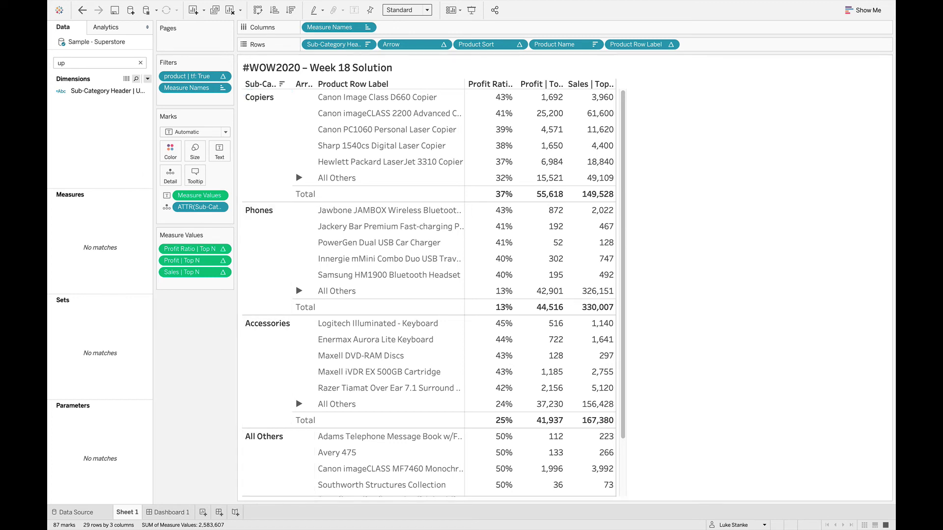
# Step: Switch to Dashboard 1 and start a new Change Parameter action for the dashboard
pyautogui.click(167, 513)
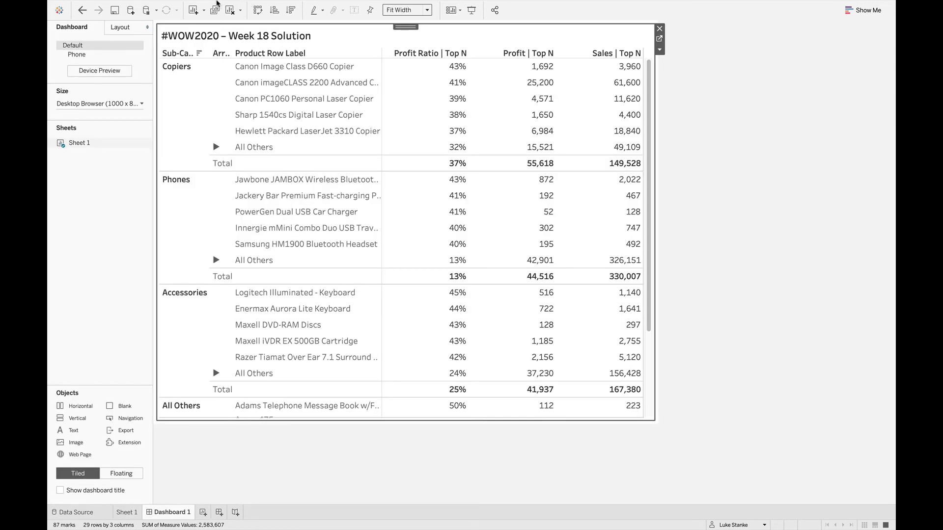
pyautogui.click(199, 5)
pyautogui.moveTo(212, 6)
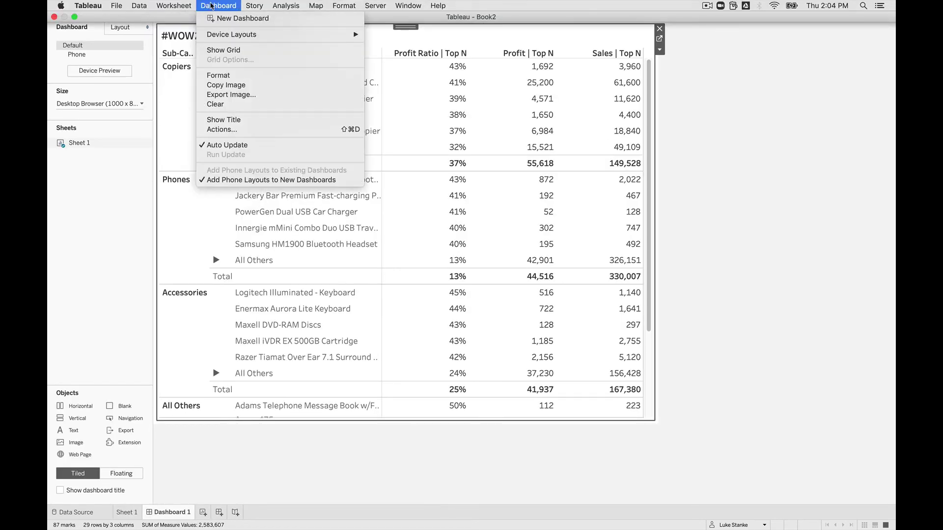
pyautogui.click(222, 129)
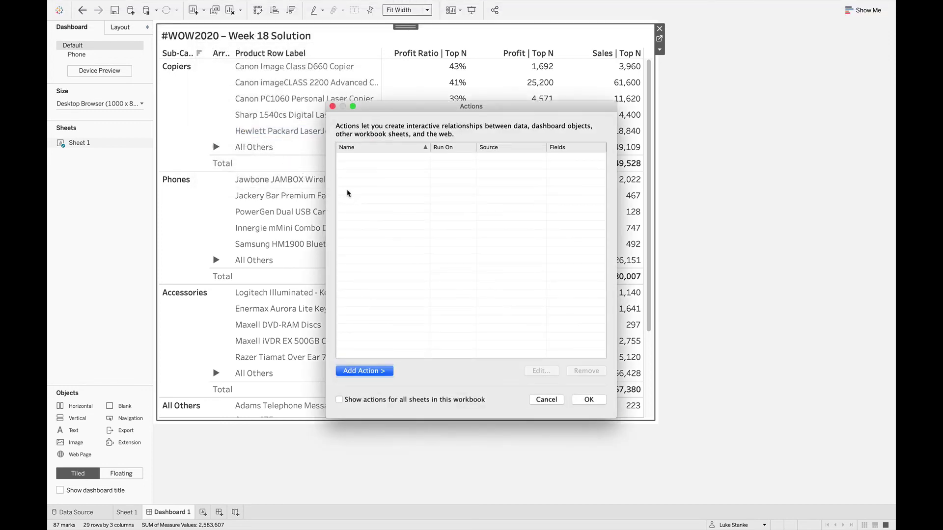
pyautogui.click(379, 372)
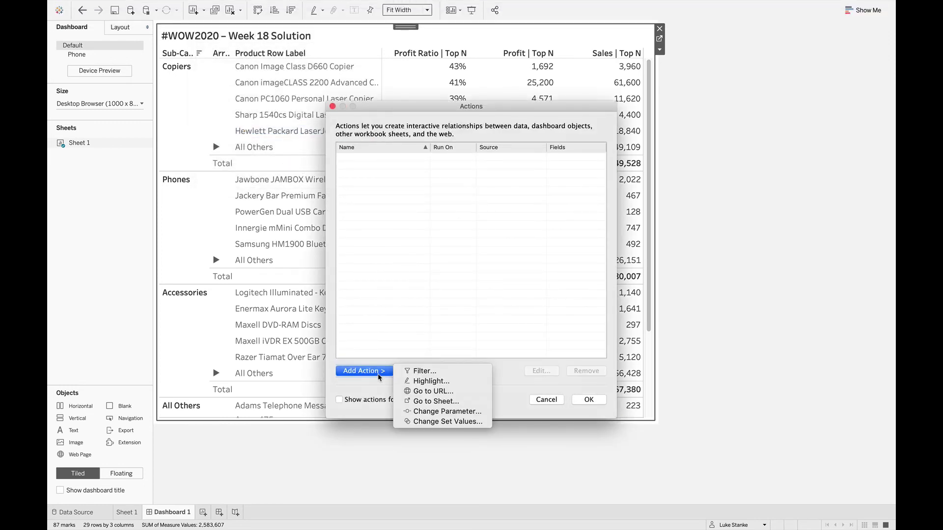
pyautogui.click(435, 411)
# Step: Target Sub-Category Header Param with the value field ATTR(Sub-Category Header | Update) and save the parameter action
pyautogui.click(352, 300)
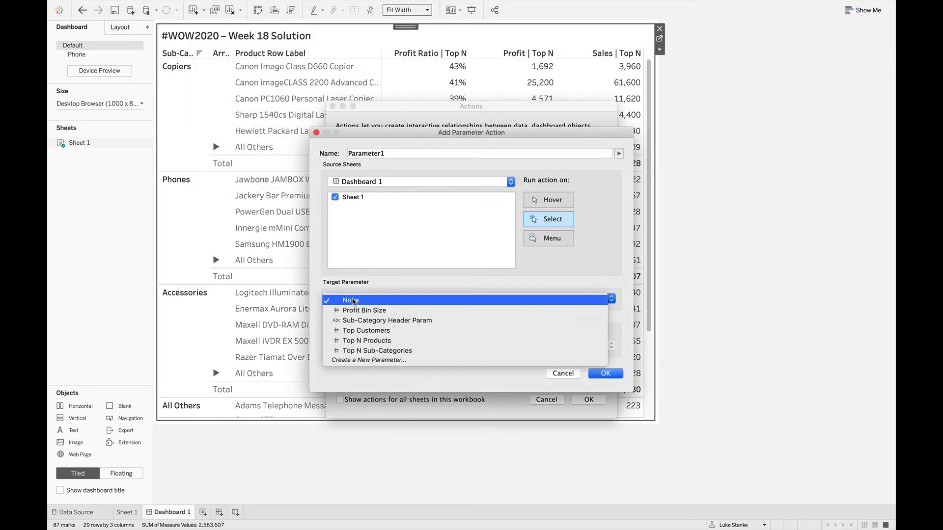
pyautogui.click(361, 320)
pyautogui.click(375, 345)
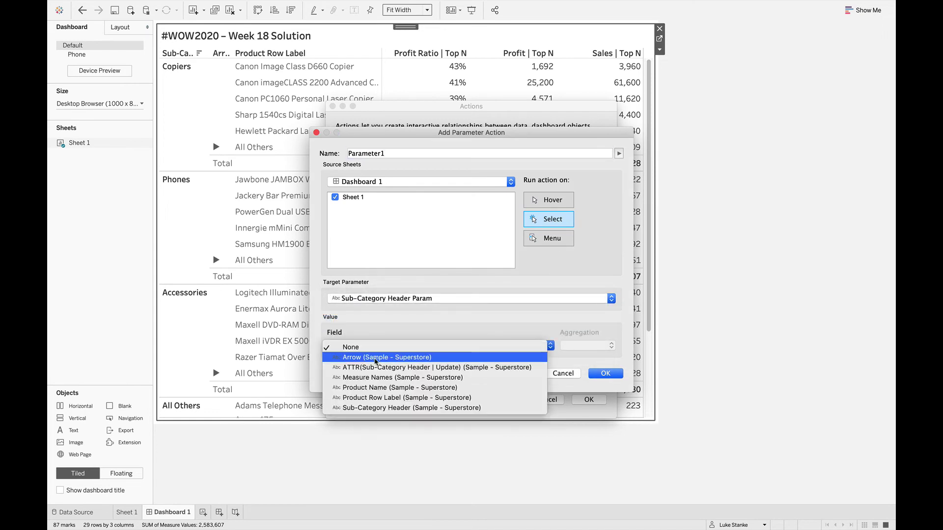
pyautogui.click(388, 368)
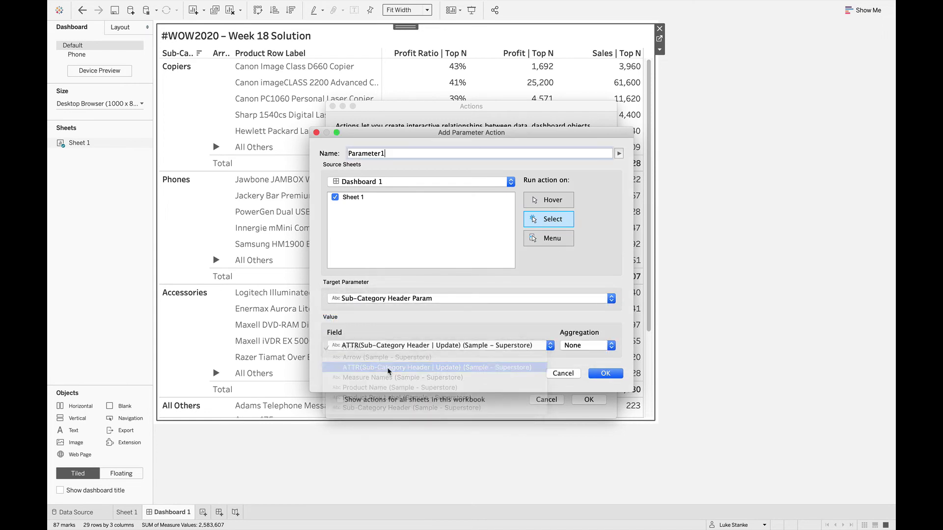
pyautogui.click(604, 374)
pyautogui.click(598, 401)
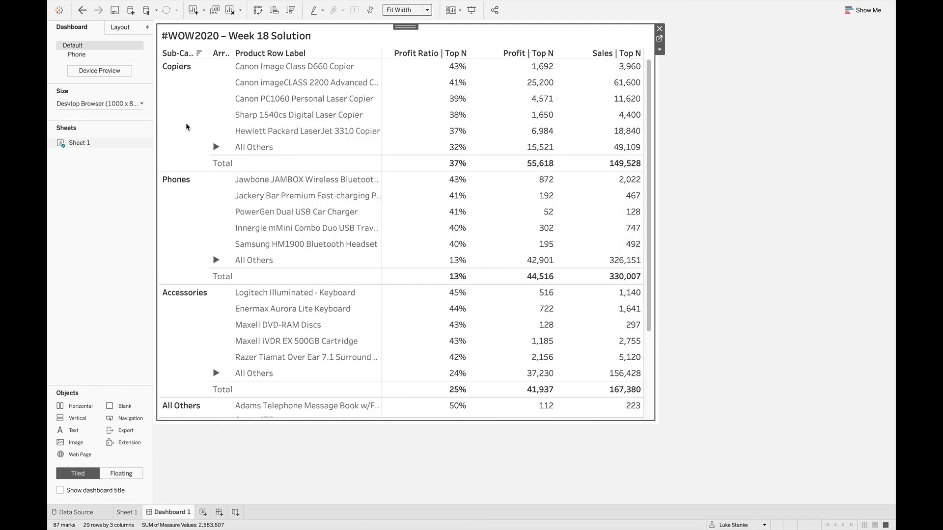
# Step: Test the parameter action by toggling the arrow beside All Others in the Copiers group
pyautogui.click(216, 149)
pyautogui.click(218, 148)
pyautogui.click(217, 147)
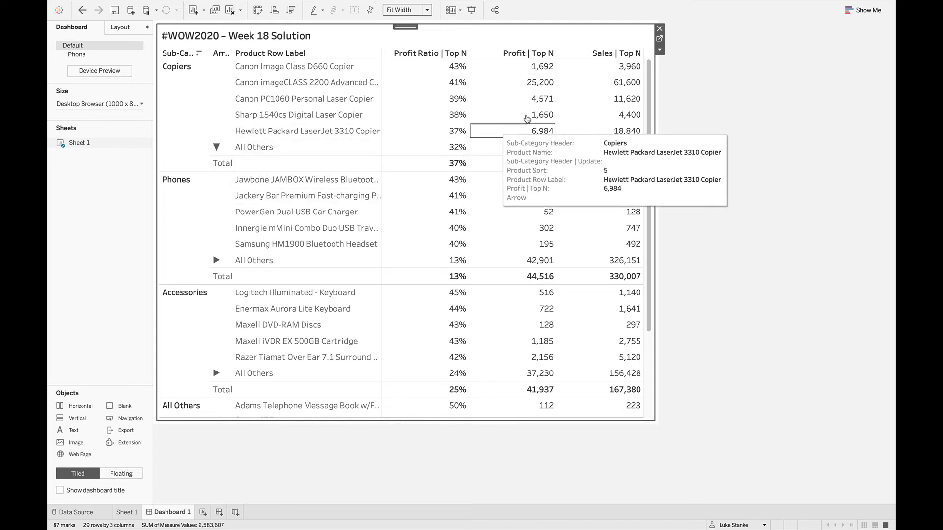
# Step: Go to Sheet 1, find the product | tf calculation and append an OR line to its formula
pyautogui.click(660, 38)
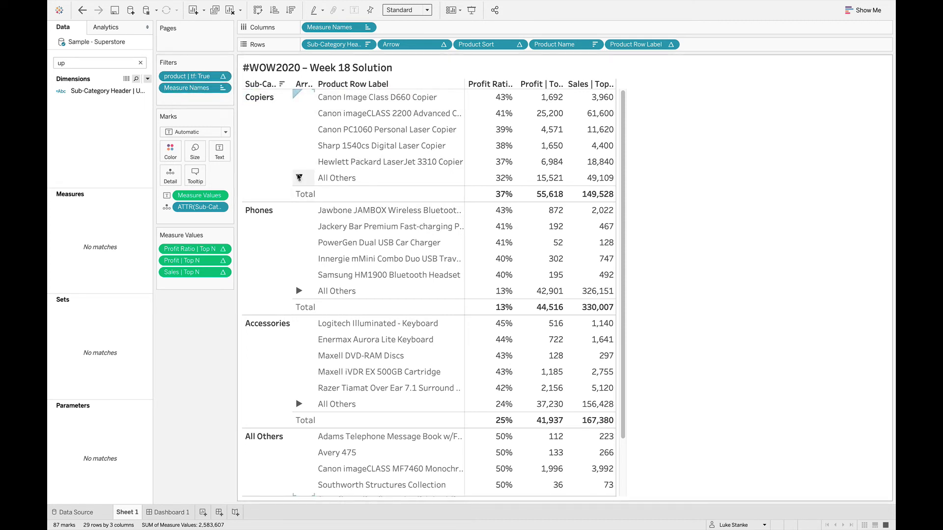
pyautogui.click(299, 177)
pyautogui.click(98, 60)
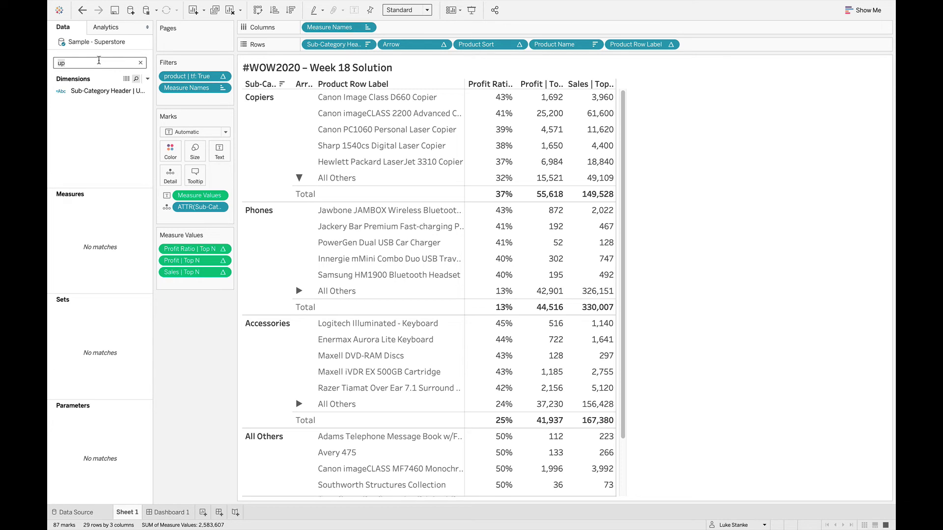
pyautogui.press('BackSpace')
pyautogui.press('BackSpace')
pyautogui.write('tf')
pyautogui.rightClick(102, 199)
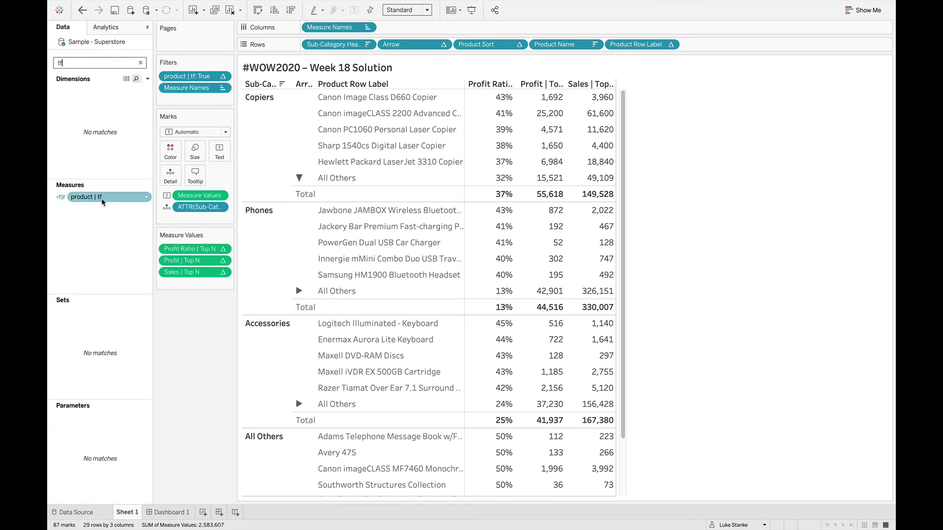
pyautogui.click(122, 247)
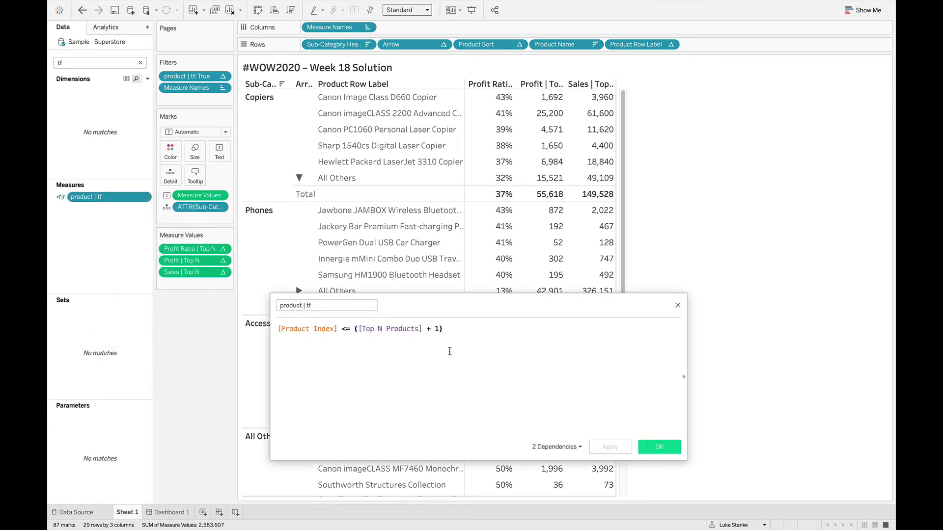
pyautogui.press('Return')
pyautogui.write('OR')
pyautogui.press('Return')
# Step: Enter ATTR([Sub-Category Header]) on the line below OR in the product | tf formula
pyautogui.write('ATTR(')
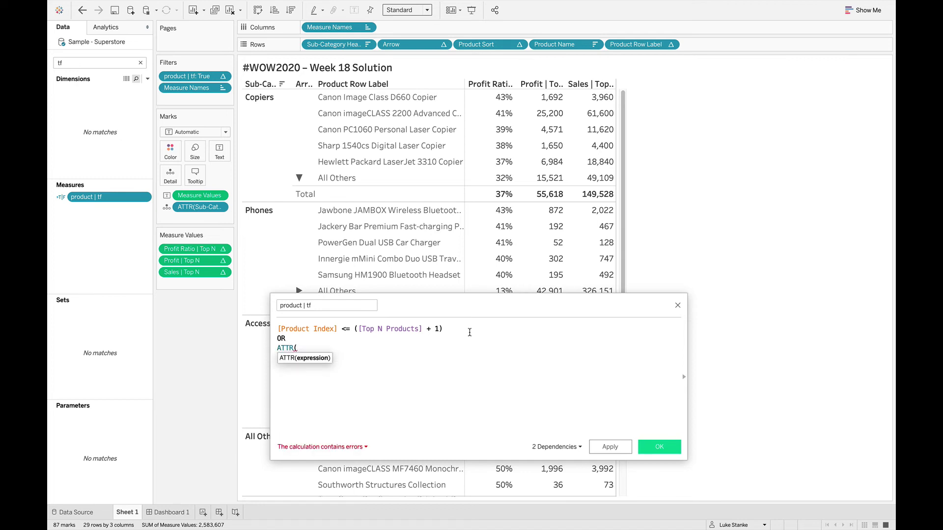
pyautogui.write('Sub')
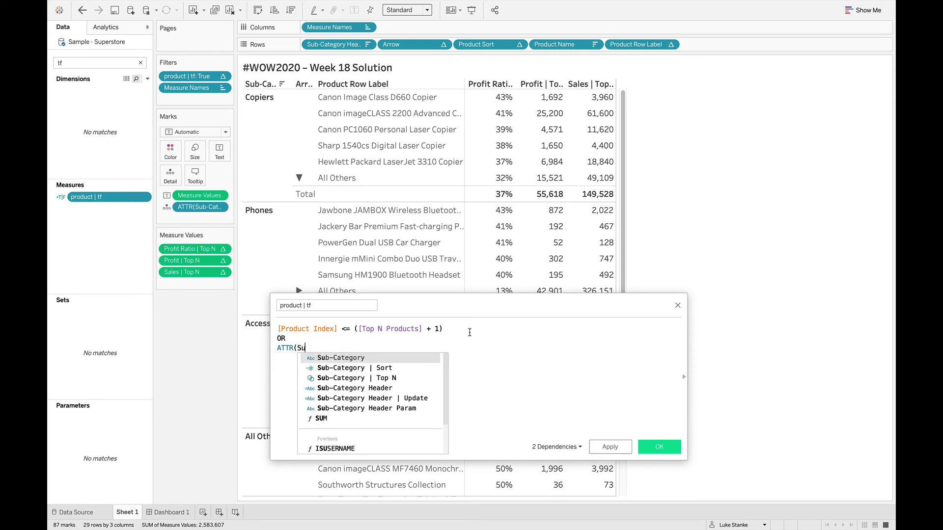
pyautogui.press('Down')
pyautogui.press('Down')
pyautogui.press('Down')
pyautogui.press('Return')
pyautogui.write(')')
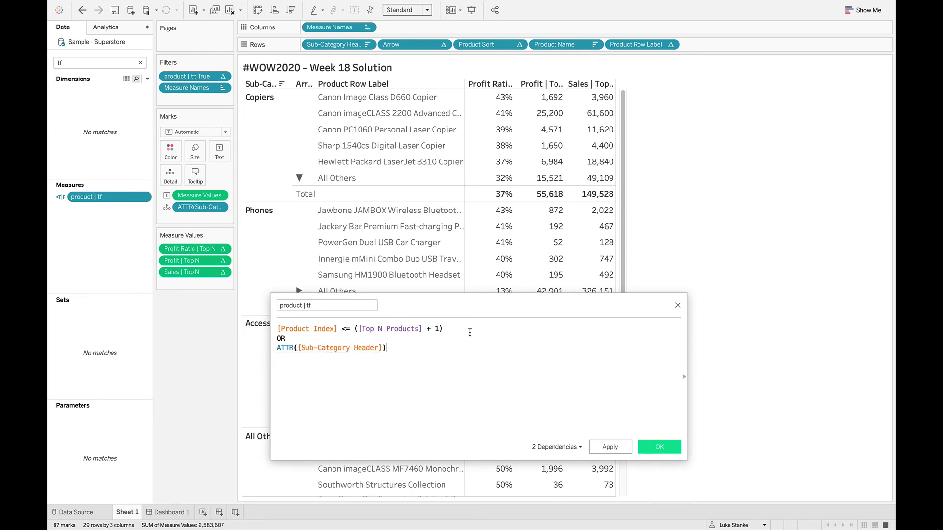
# Step: Complete the second product | tf condition with = [Sub-Category Header Param] and apply the calculation
pyautogui.write(' = Sub')
pyautogui.press('Down')
pyautogui.press('Down')
pyautogui.press('Down')
pyautogui.press('Down')
pyautogui.press('Down')
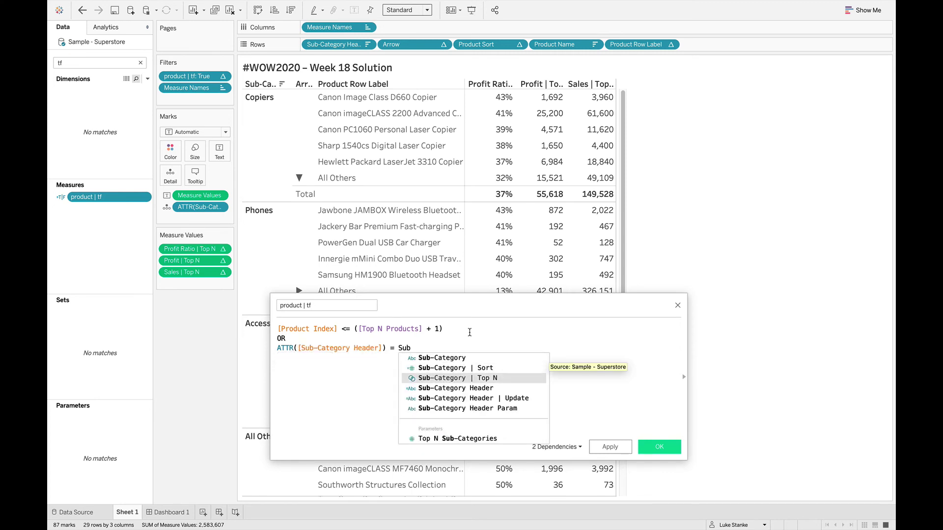
pyautogui.press('Return')
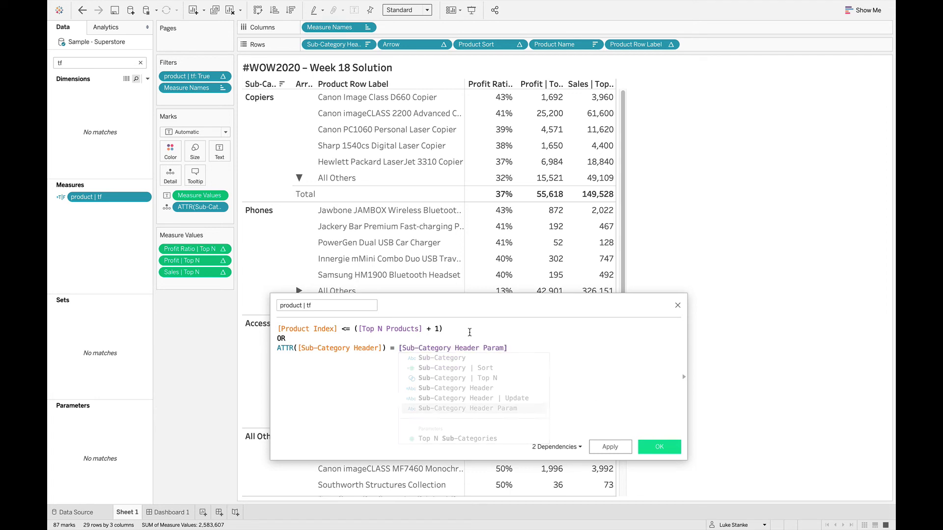
pyautogui.click(610, 447)
# Step: Move the calculation editor clear of the table and test the expand/collapse arrows on Sheet 1 and Dashboard 1
pyautogui.moveTo(435, 300); pyautogui.dragTo(435, 446)
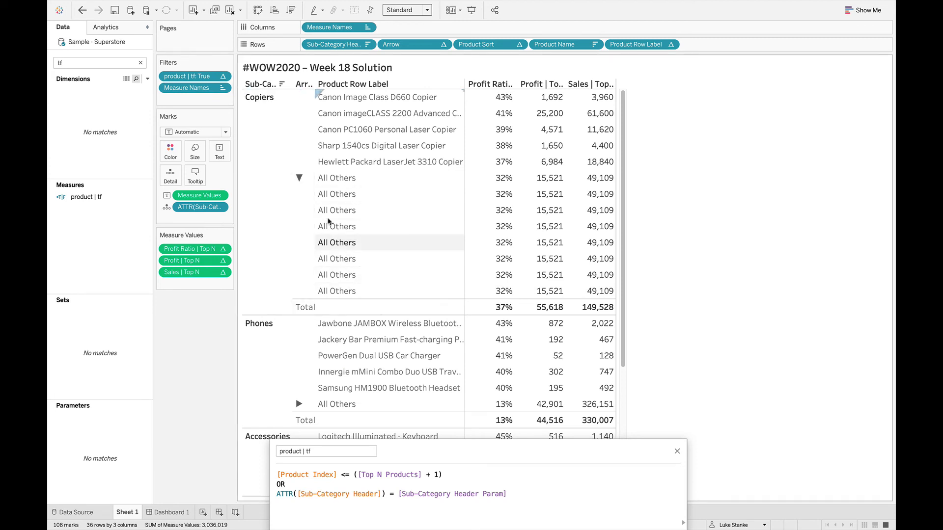
pyautogui.click(300, 178)
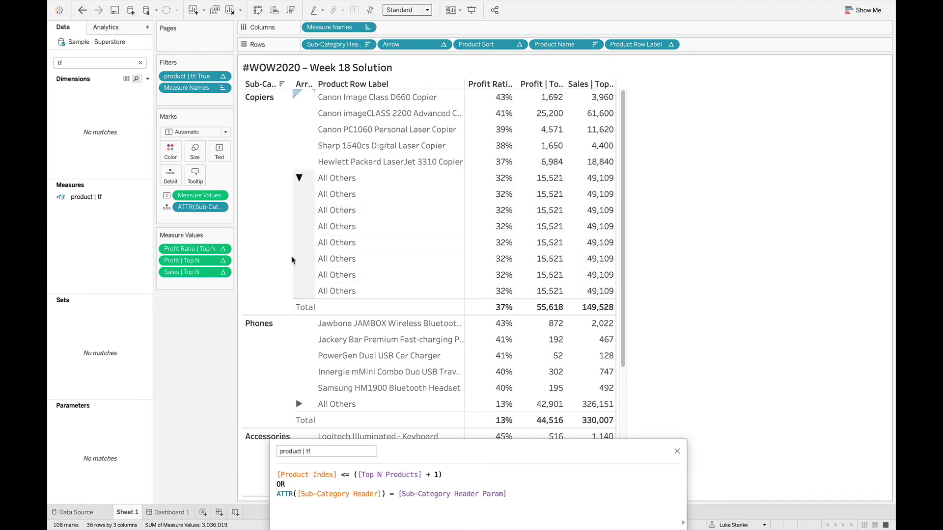
pyautogui.click(183, 511)
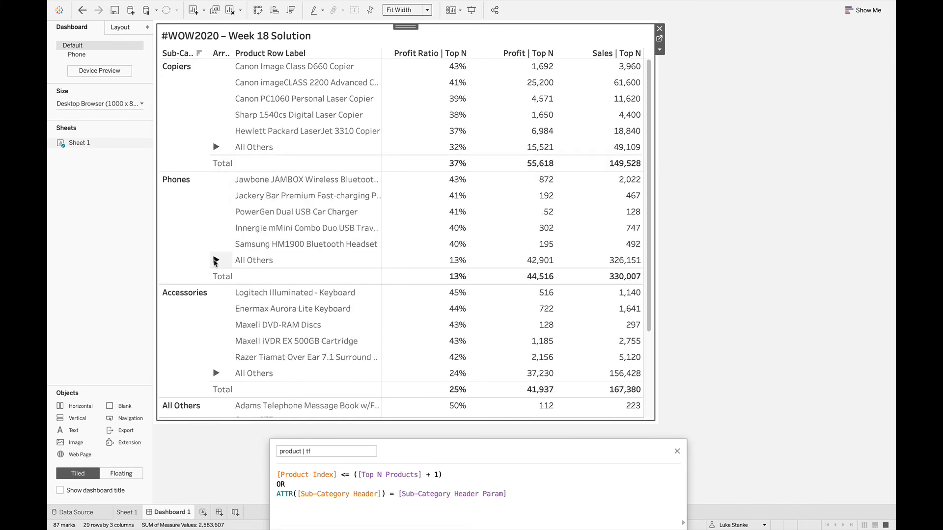
pyautogui.click(216, 260)
pyautogui.scroll(-3, 248, 339)
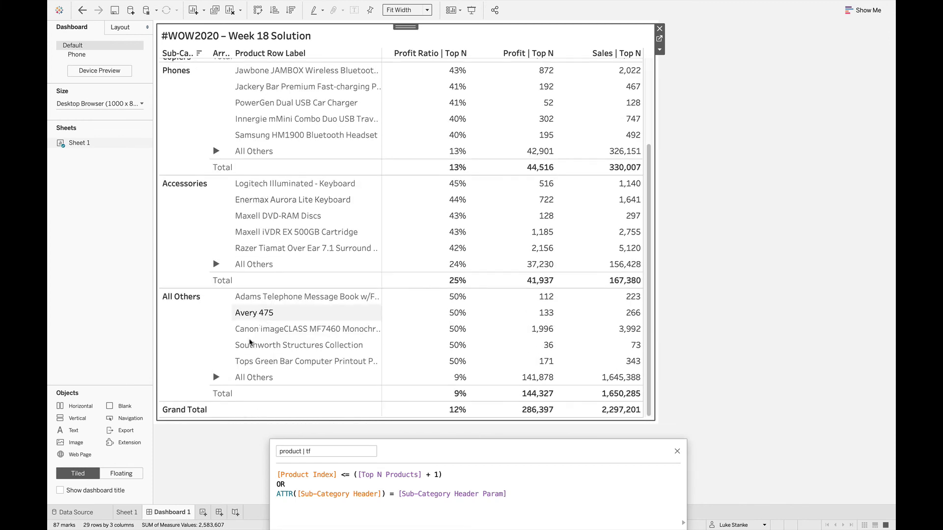
pyautogui.click(216, 377)
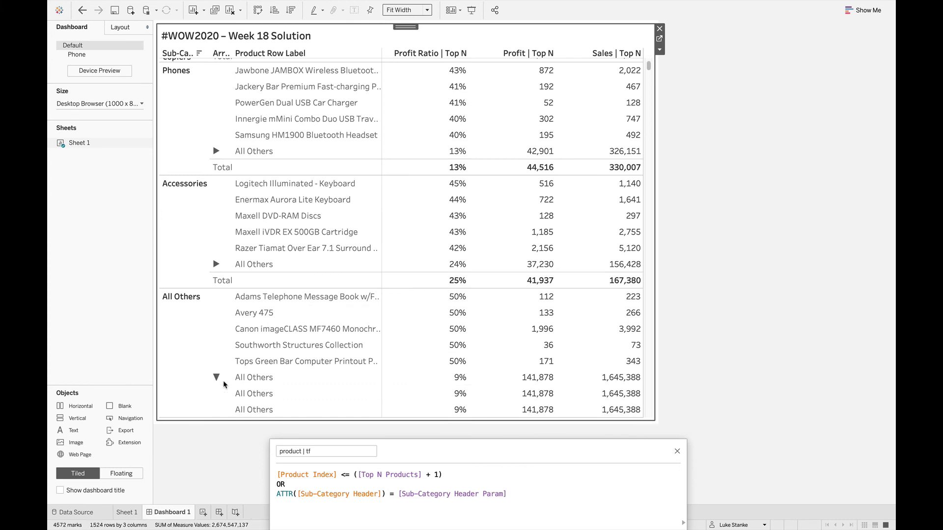
pyautogui.click(216, 378)
pyautogui.scroll(3, 245, 329)
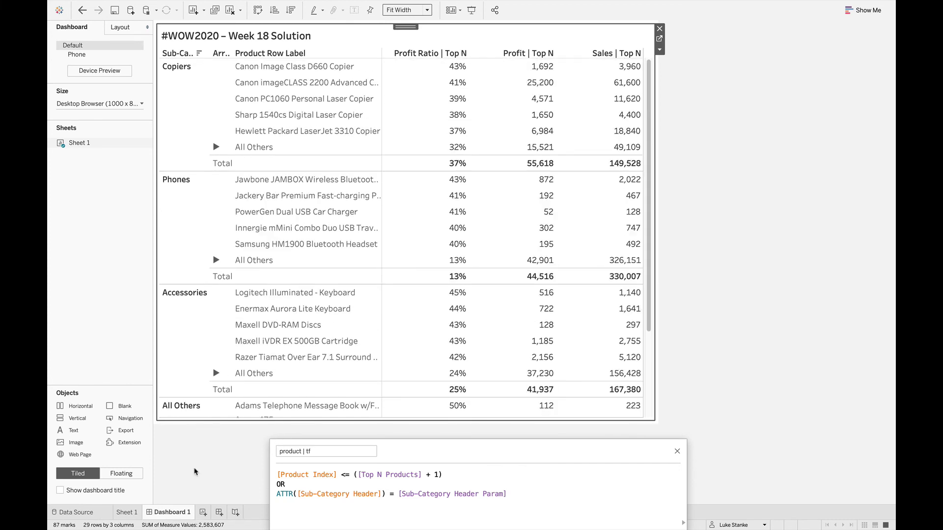
# Step: Return to Sheet 1, copy the ATTR([Sub-Category Header]) = [Sub-Category Header Param] line from product | tf and close the calculation
pyautogui.click(126, 512)
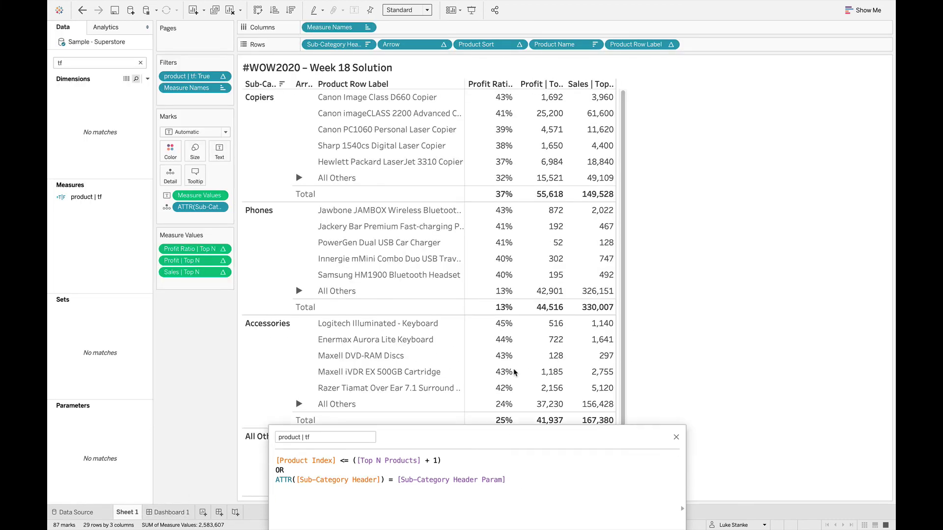
pyautogui.moveTo(515, 434); pyautogui.dragTo(552, 219)
pyautogui.tripleClick(502, 261)
pyautogui.hotkey('ctrl', 'c')
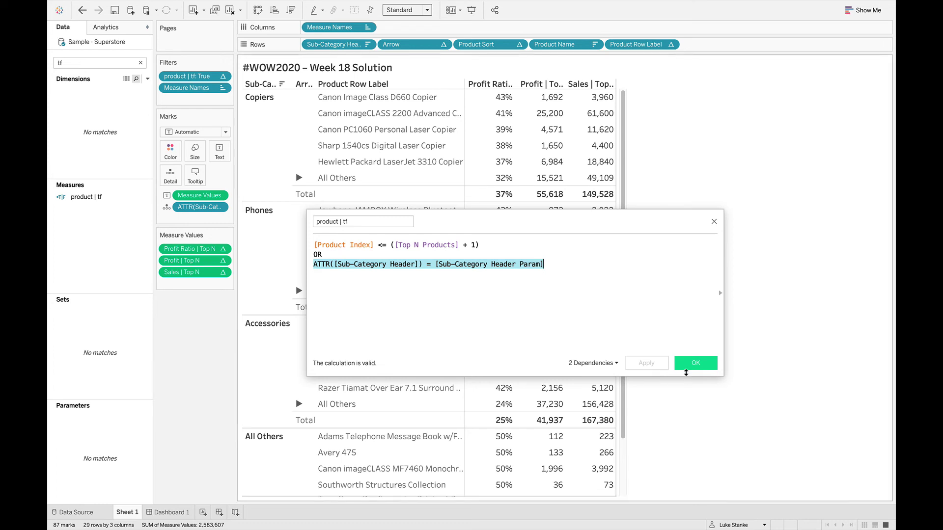
pyautogui.click(687, 369)
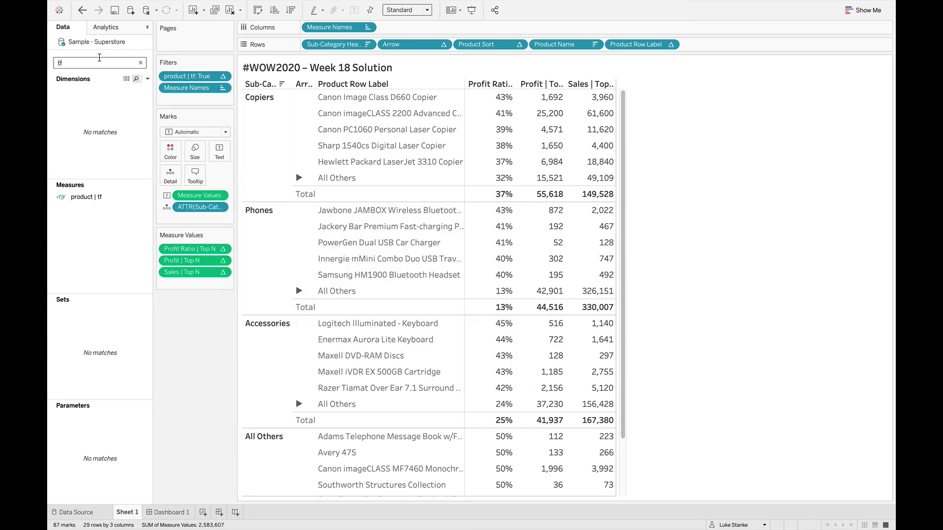
# Step: Add OR ATTR([Sub-Category Header]) = [Sub-Category Header Param] below the IF condition of the Product Row Label calculation and save it
pyautogui.doubleClick(99, 57)
pyautogui.write('lab')
pyautogui.rightClick(127, 197)
pyautogui.click(150, 256)
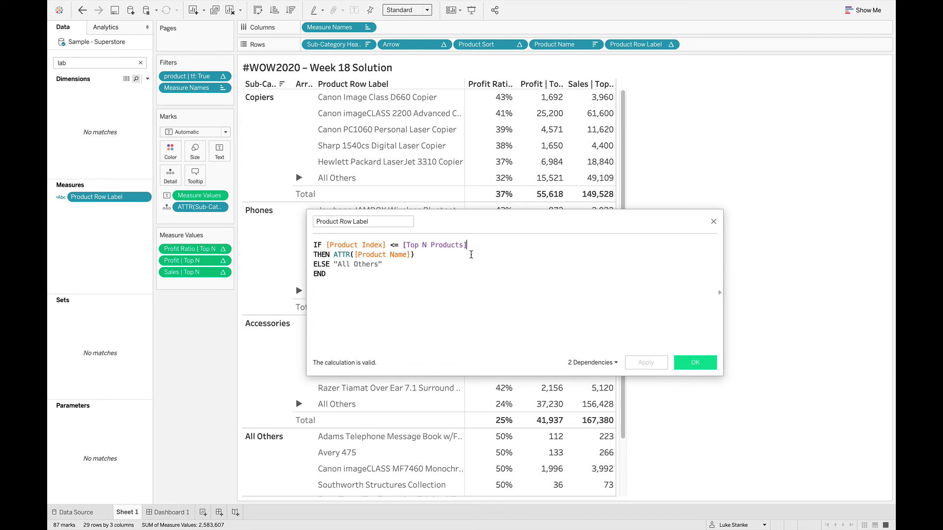
pyautogui.press('Return')
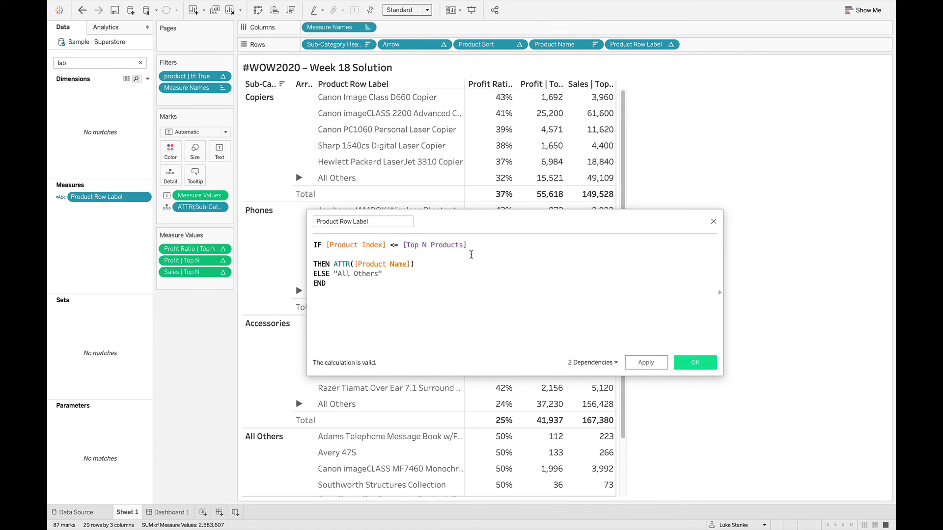
pyautogui.write('OR')
pyautogui.press('Escape')
pyautogui.hotkey('ctrl', 'v')
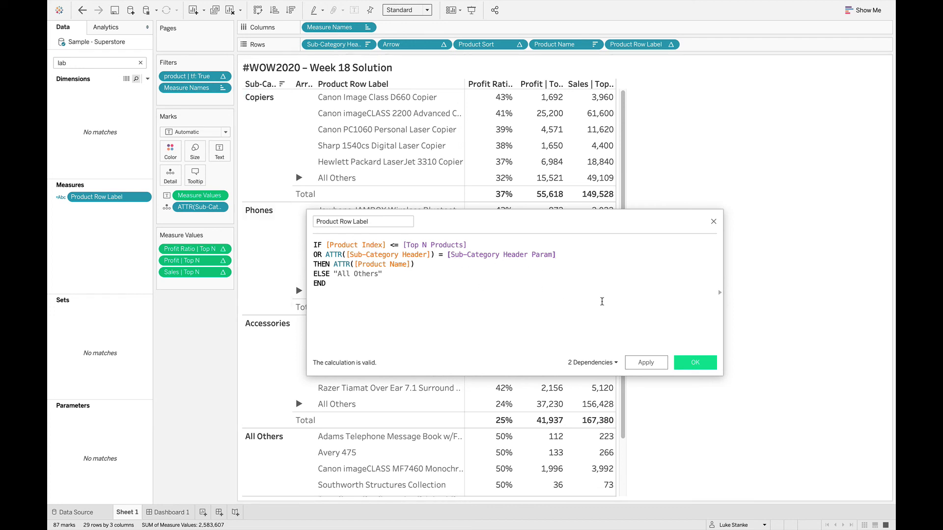
pyautogui.click(686, 363)
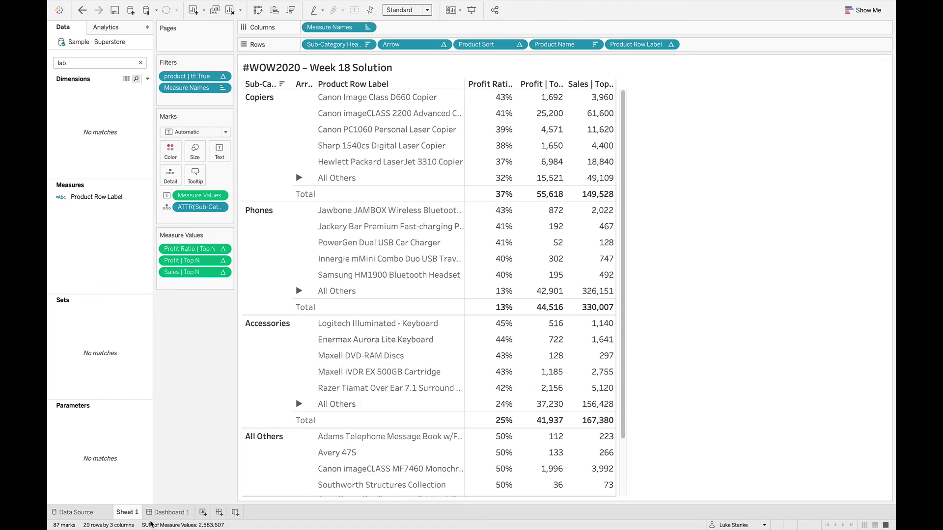
# Step: Switch to Dashboard 1 and toggle the Copiers arrow to check its expanded and collapsed rows, leaving the group expanded
pyautogui.click(169, 512)
pyautogui.click(216, 147)
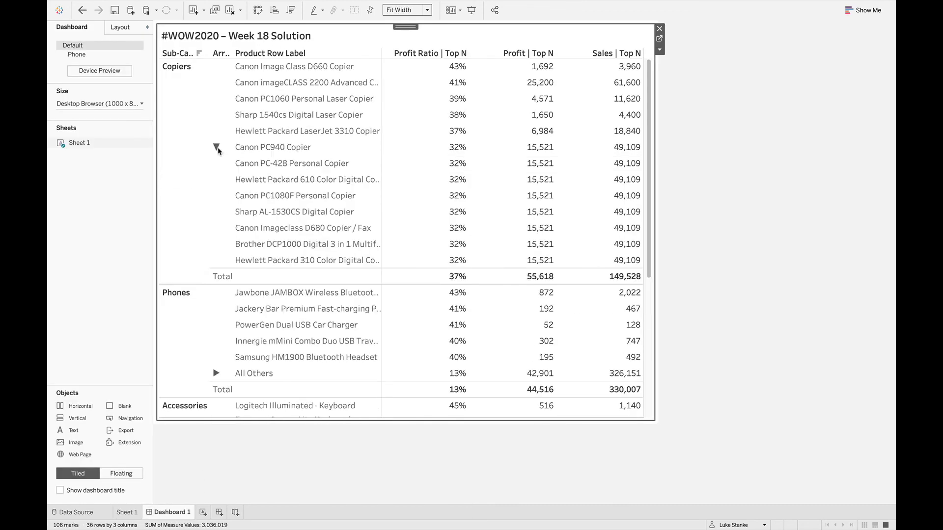
pyautogui.click(216, 148)
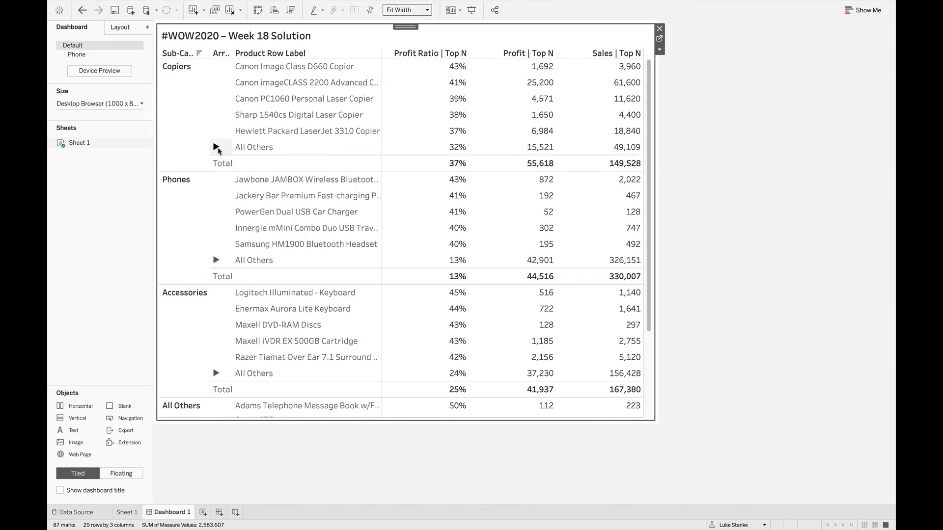
pyautogui.click(216, 148)
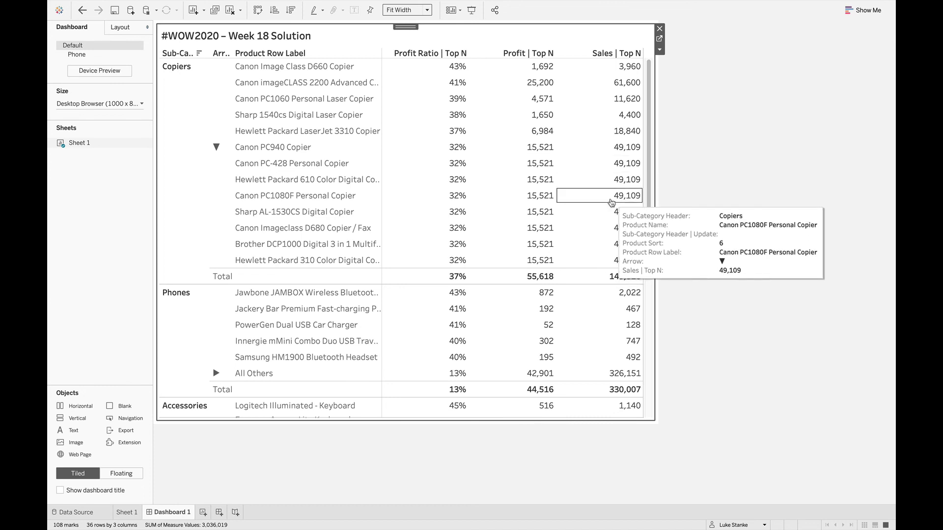
# Step: Go to Sheet 1 from the dashboard and filter the data fields by top
pyautogui.click(660, 39)
pyautogui.hotkey('ctrl', 'f')
pyautogui.write('t')
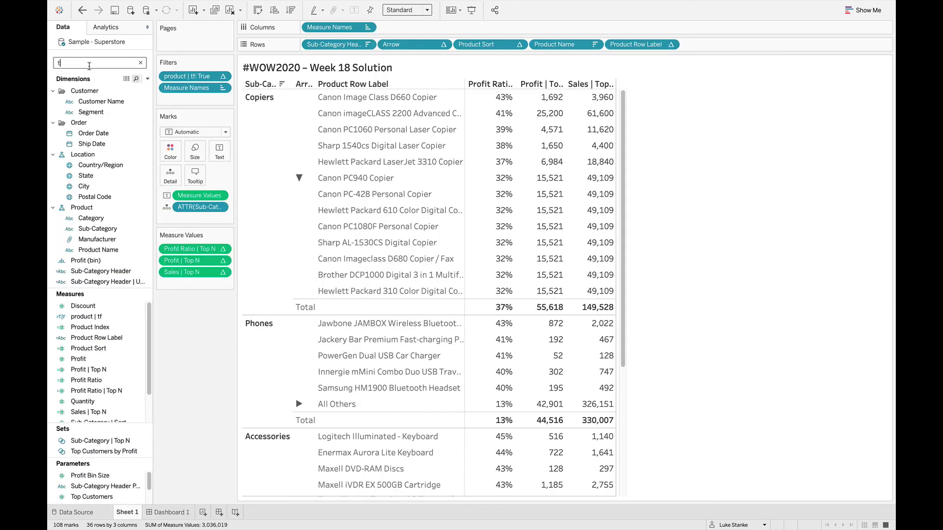
pyautogui.write('op')
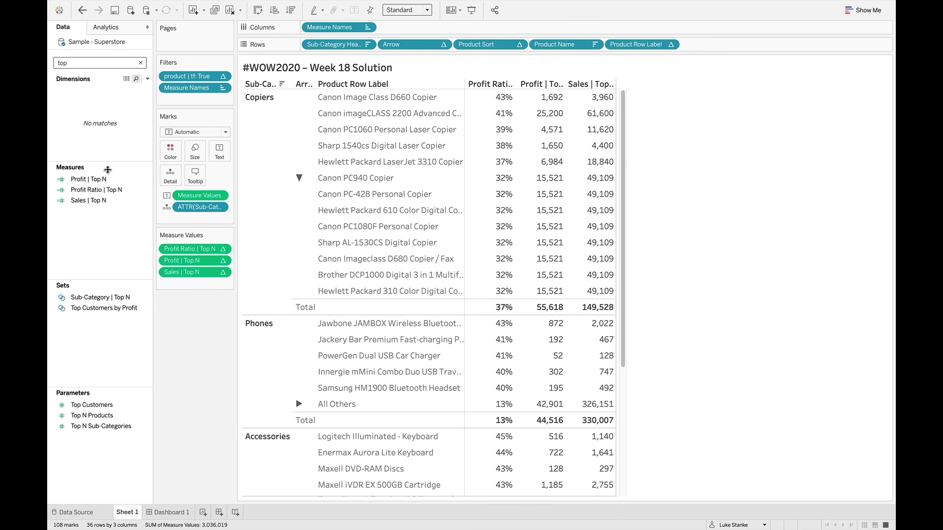
# Step: Add AND ATTR([Sub-Category Header]) != [Sub-Category Header Param] below the IF condition of the Profit | Top N calculation and save it
pyautogui.rightClick(104, 178)
pyautogui.click(114, 225)
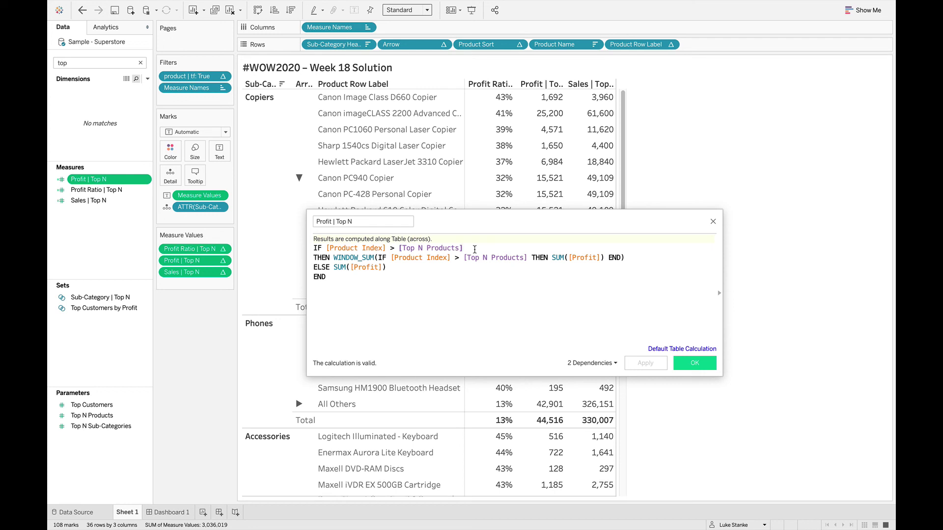
pyautogui.press('Return')
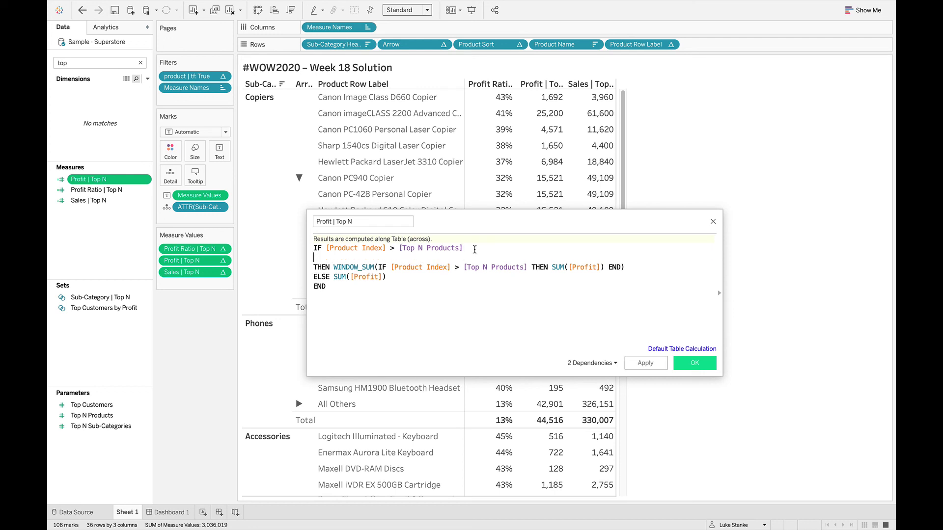
pyautogui.write('AND ATTR([Sub-Category Header]) = [Sub-Category Header Param]')
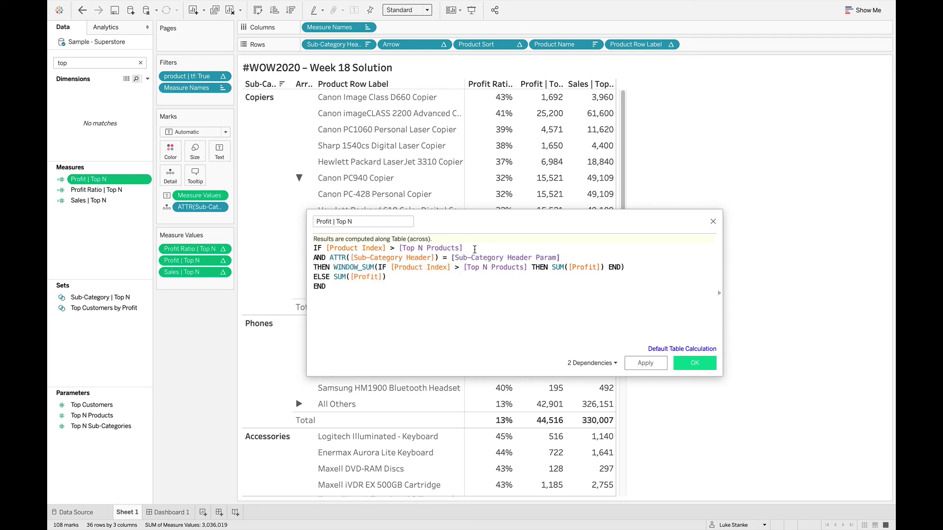
pyautogui.click(444, 260)
pyautogui.write('!')
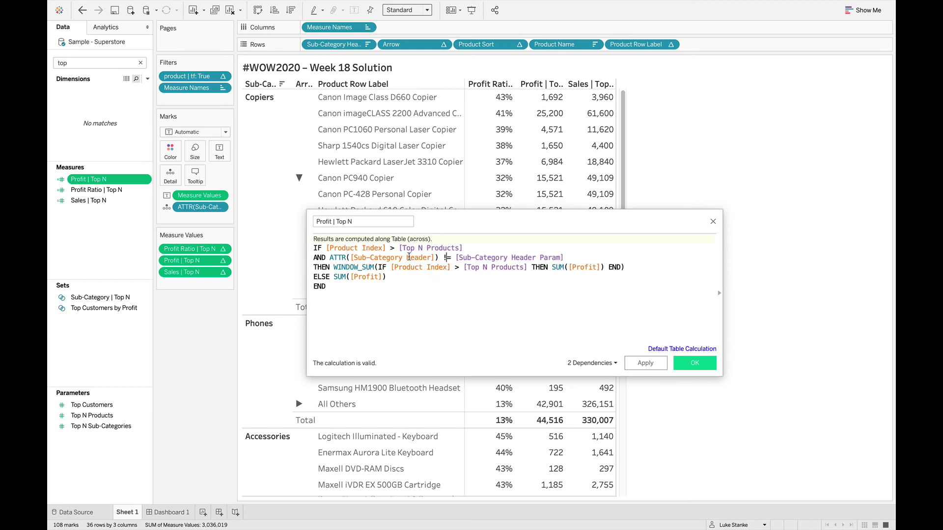
pyautogui.click(658, 364)
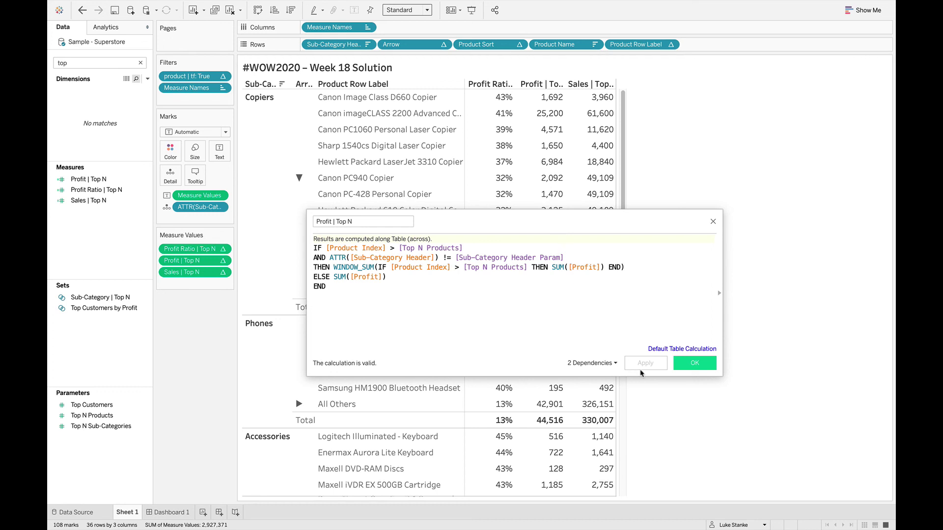
pyautogui.click(694, 365)
# Step: Reopen the Profit | Top N calculation to review its condition and close it
pyautogui.rightClick(82, 179)
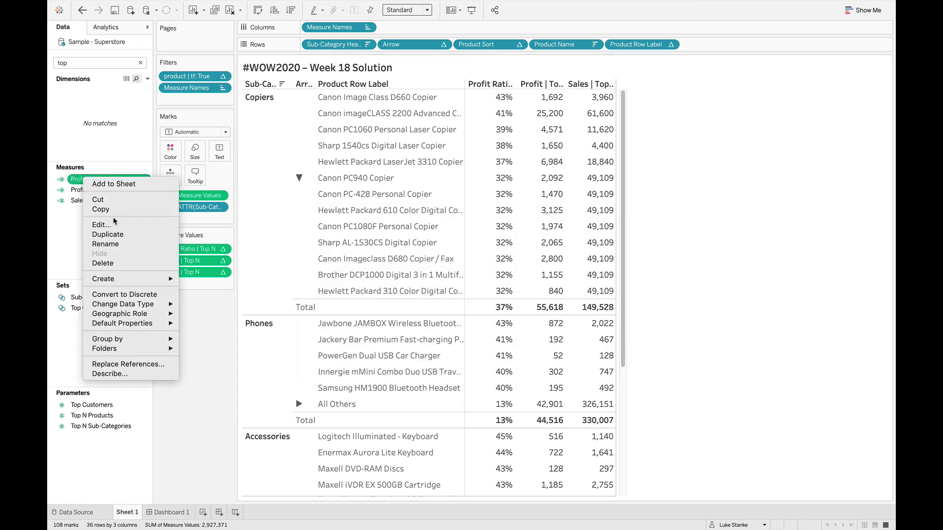
pyautogui.click(101, 225)
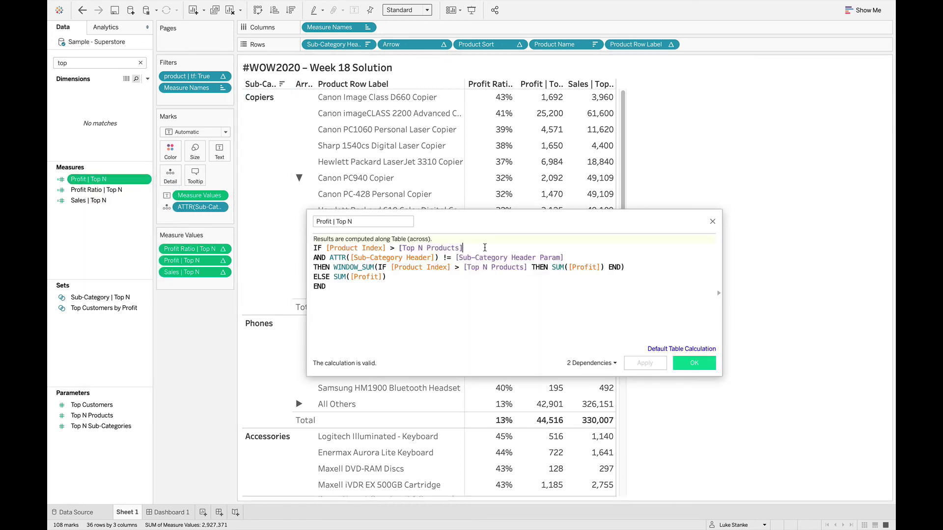
pyautogui.click(480, 249)
pyautogui.click(692, 363)
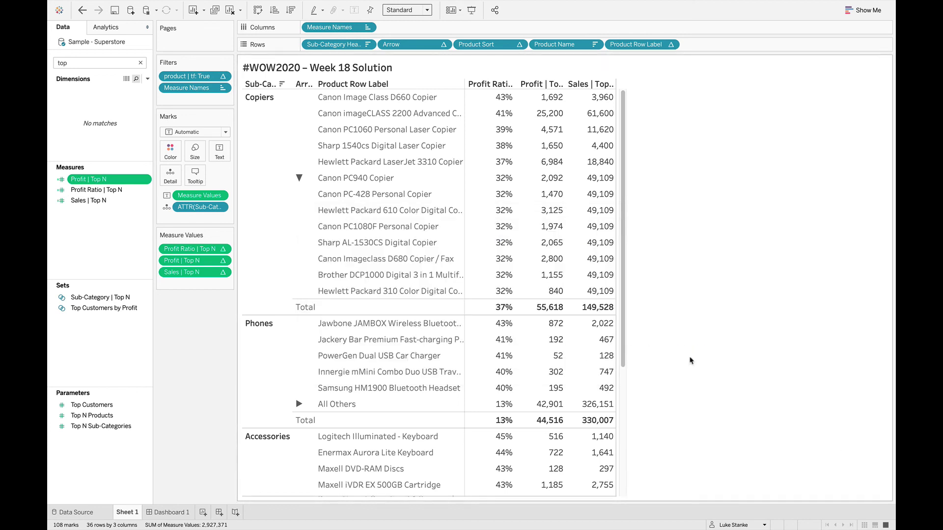
# Step: Add AND ATTR([Sub-Category Header]) != [Sub-Category Header Param] below the IF condition of the Profit Ratio | Top N calculation and save it
pyautogui.rightClick(90, 190)
pyautogui.click(104, 238)
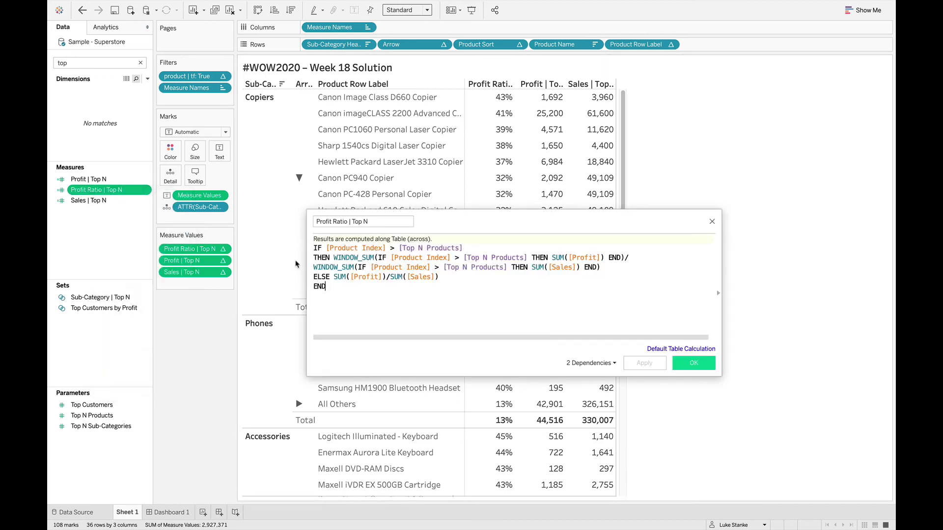
pyautogui.click(464, 249)
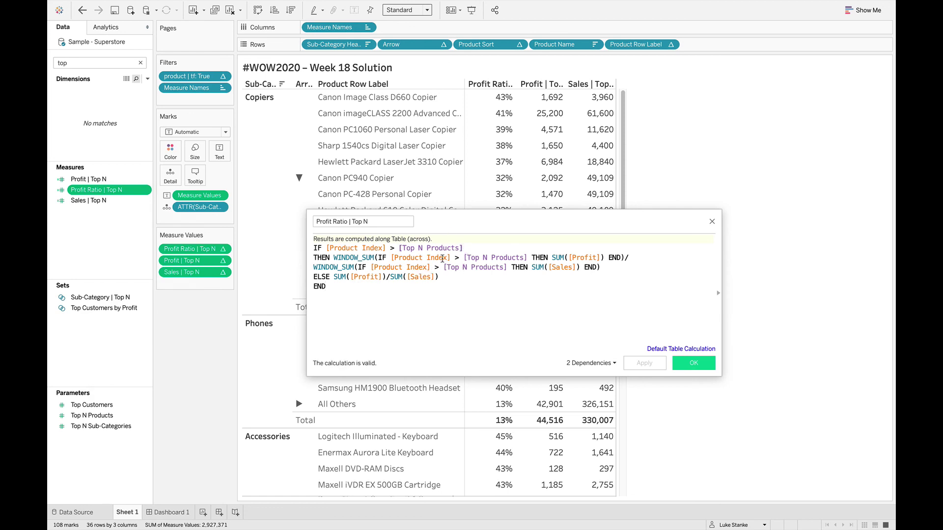
pyautogui.press('Return')
pyautogui.write('ATTR([Sub-Category Header]) = [Sub-Category Header Param]')
pyautogui.press('super+Left')
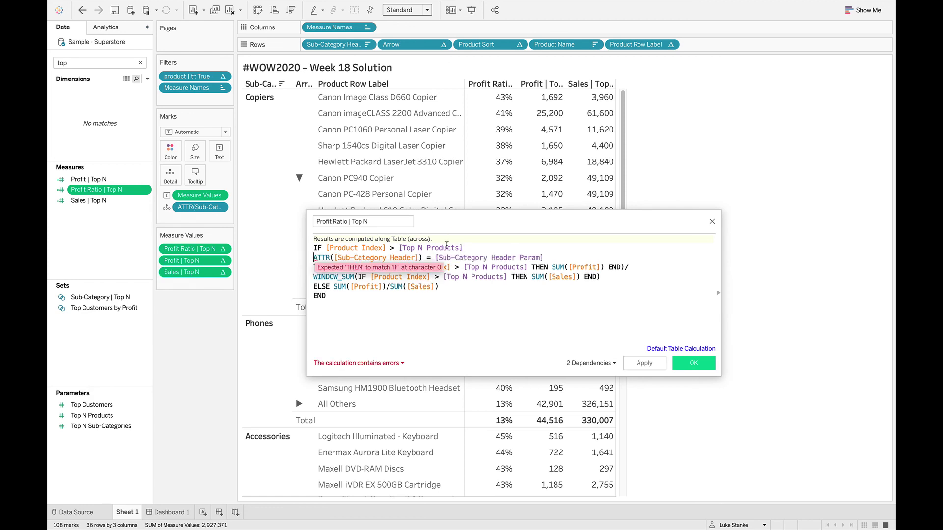
pyautogui.write('AND')
pyautogui.click(440, 257)
pyautogui.write('!')
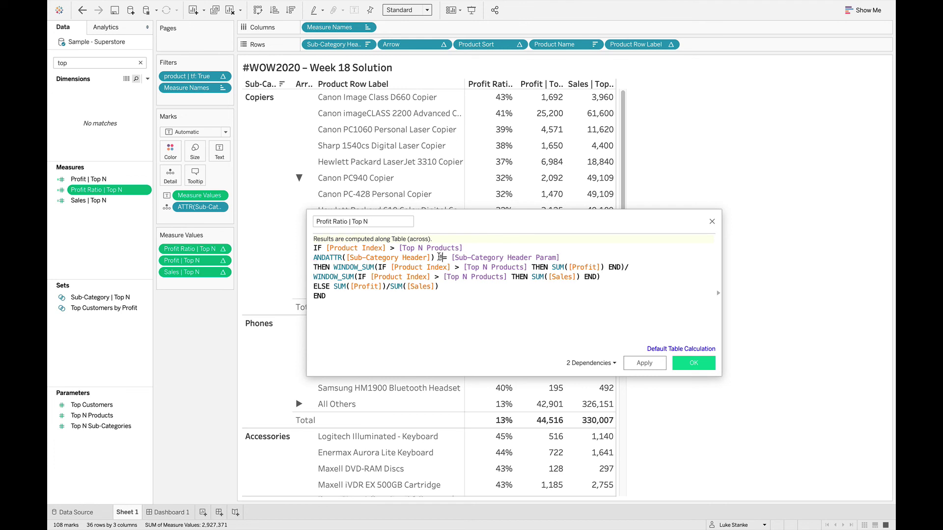
pyautogui.click(325, 258)
pyautogui.click(688, 363)
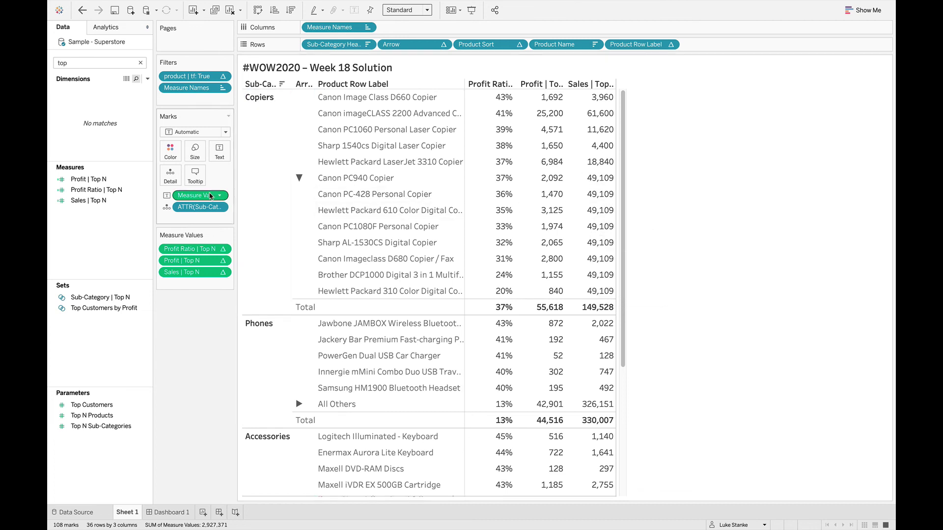
# Step: Add AND ATTR([Sub-Category Header]) != [Sub-Category Header Param] below the IF condition of the Sales | Top N calculation and save it
pyautogui.rightClick(118, 200)
pyautogui.click(130, 245)
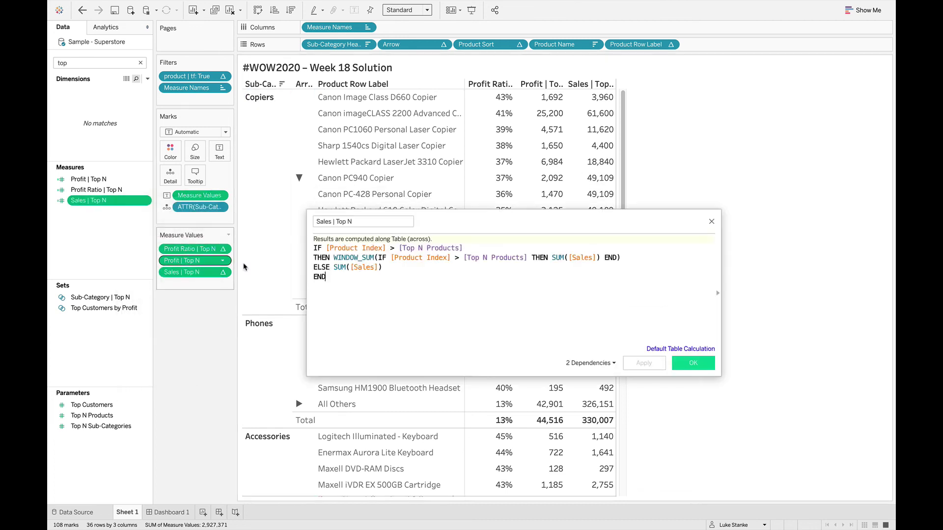
pyautogui.click(494, 251)
pyautogui.press('Return')
pyautogui.write('AND ATTR([Sub-Category Header]) = [Sub-Category Header Param]')
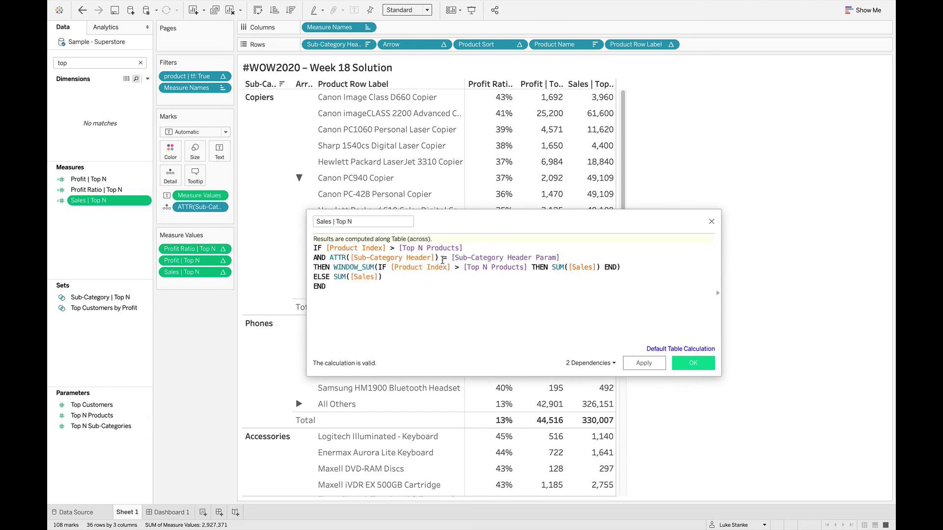
pyautogui.click(443, 260)
pyautogui.write('!')
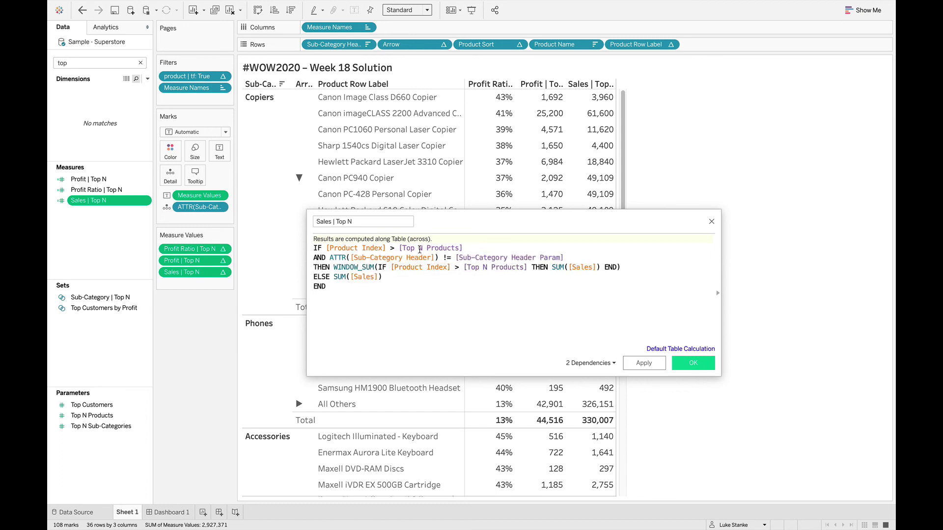
pyautogui.click(693, 363)
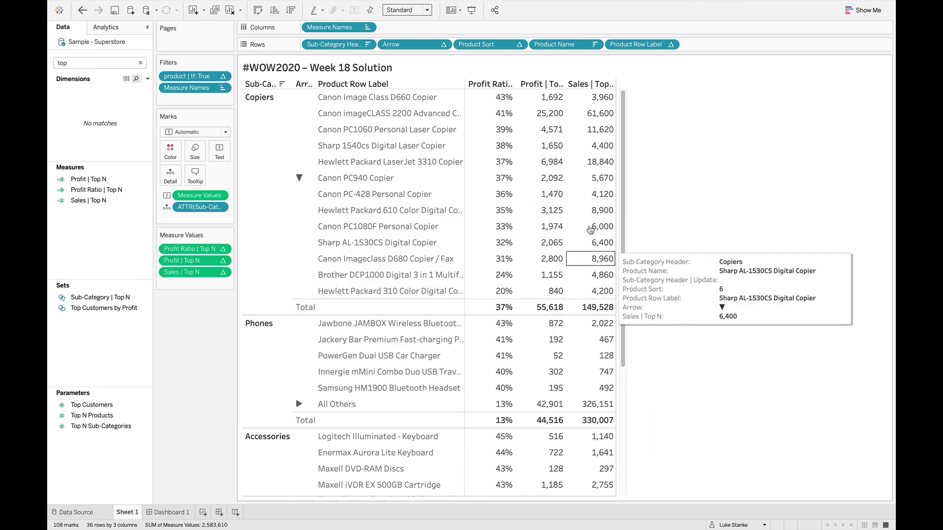
# Step: Test the Copiers arrow on Dashboard 1 by collapsing, expanding and collapsing its product rows
pyautogui.click(296, 188)
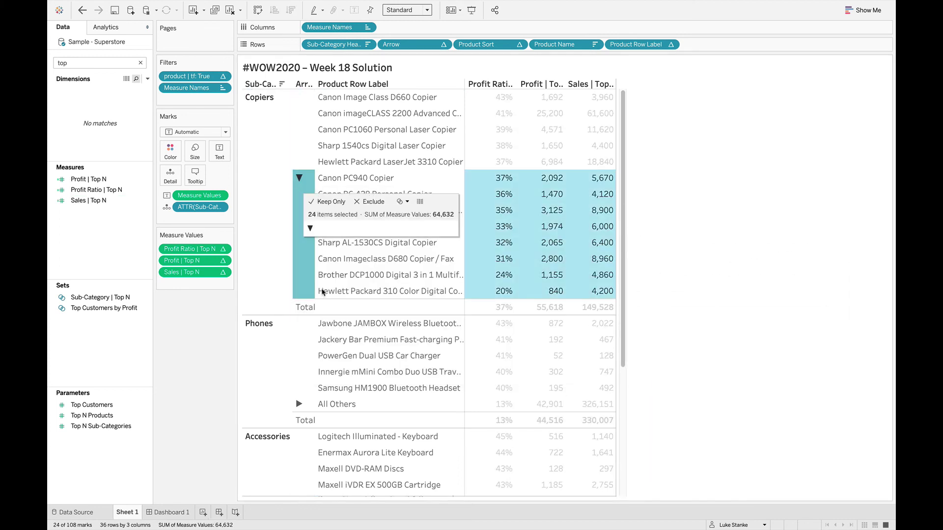
pyautogui.click(169, 512)
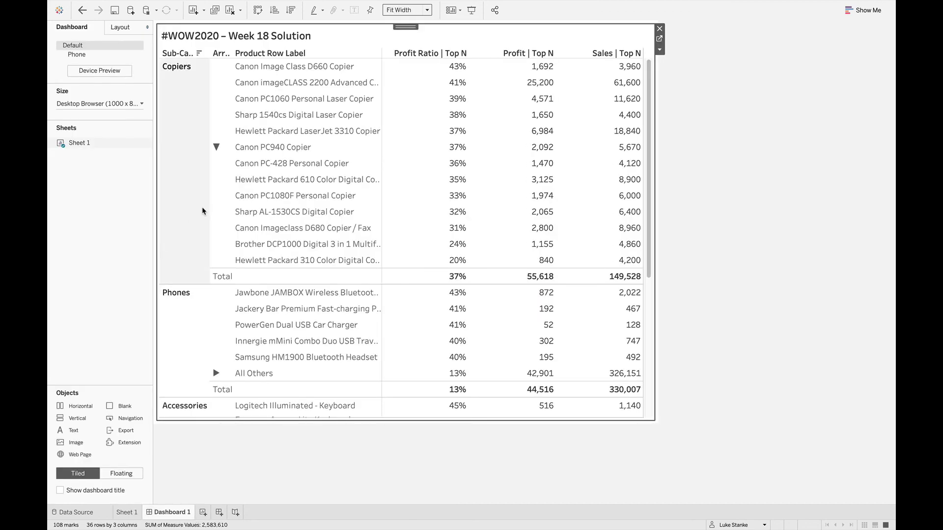
pyautogui.click(216, 147)
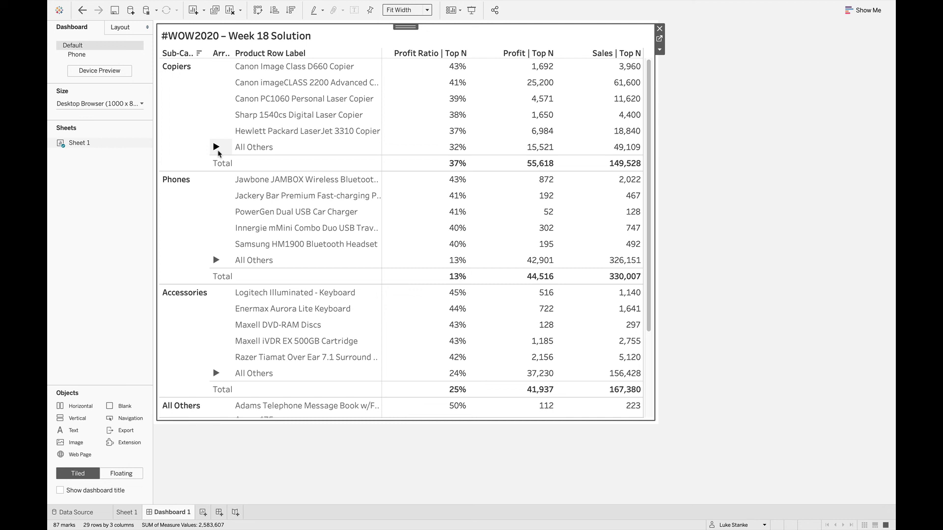
pyautogui.click(217, 149)
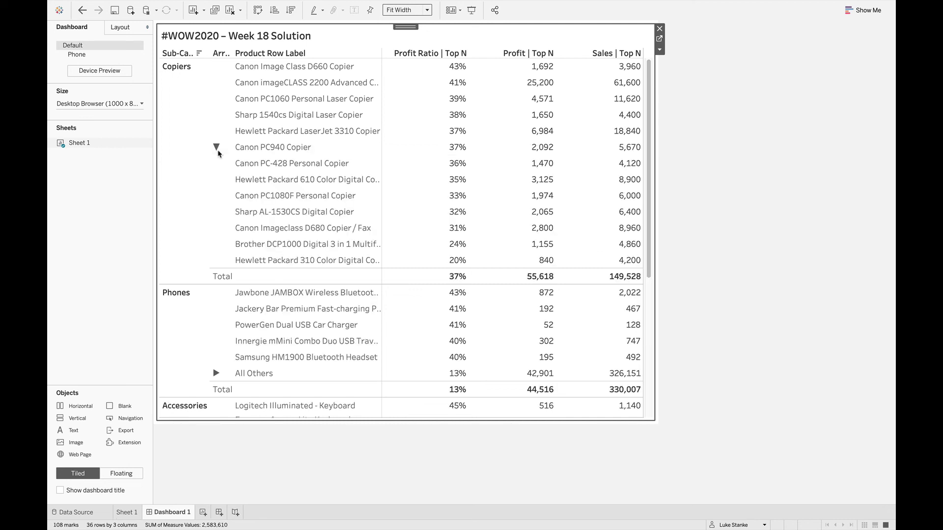
pyautogui.click(217, 147)
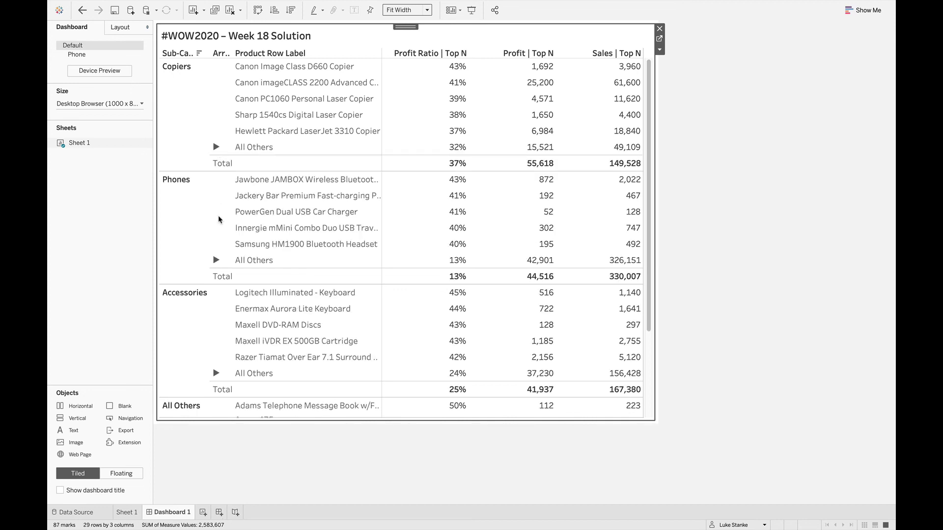
# Step: Expand and collapse the remaining products of Phones and Accessories on the dashboard to check their arrows
pyautogui.click(218, 264)
pyautogui.click(217, 264)
pyautogui.scroll(-5, 218, 265)
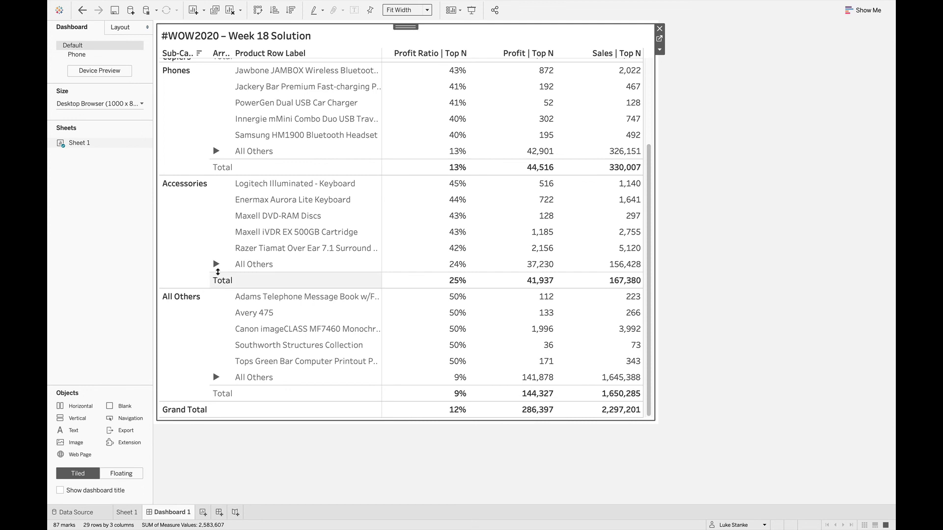
pyautogui.click(216, 265)
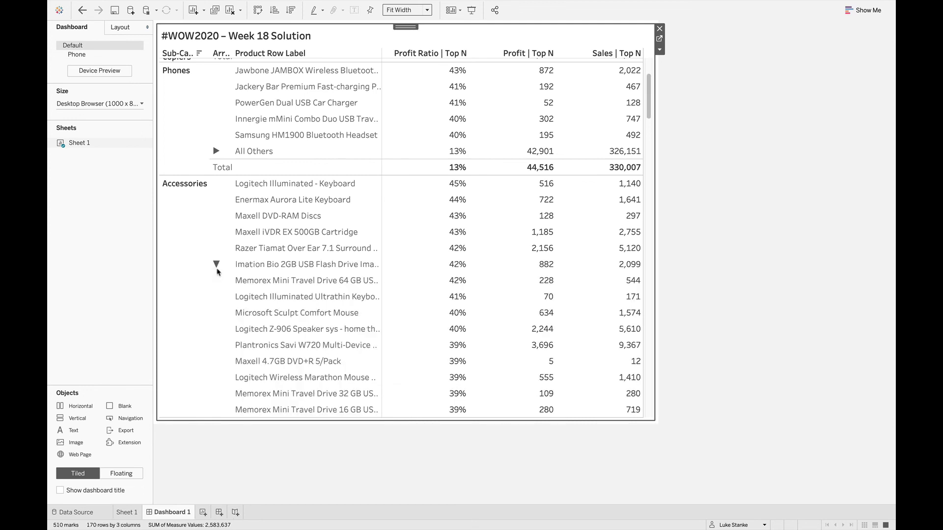
pyautogui.click(216, 266)
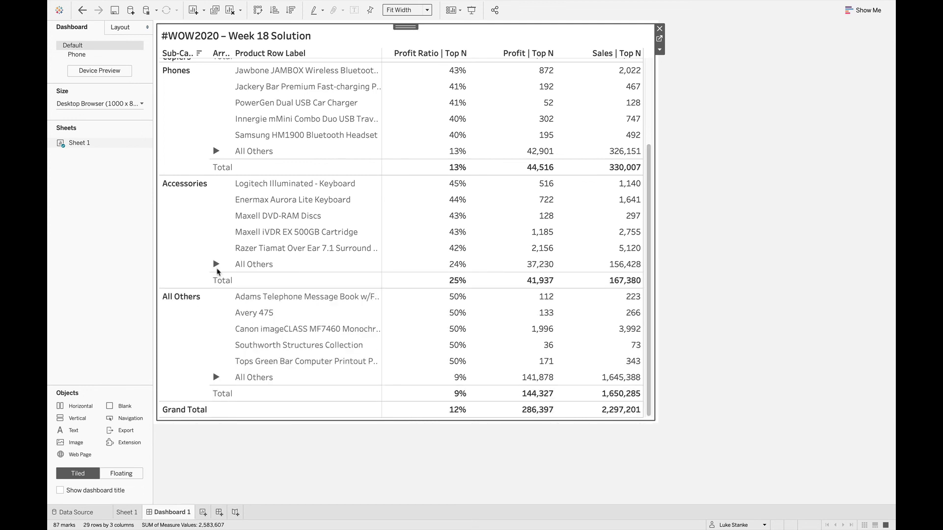